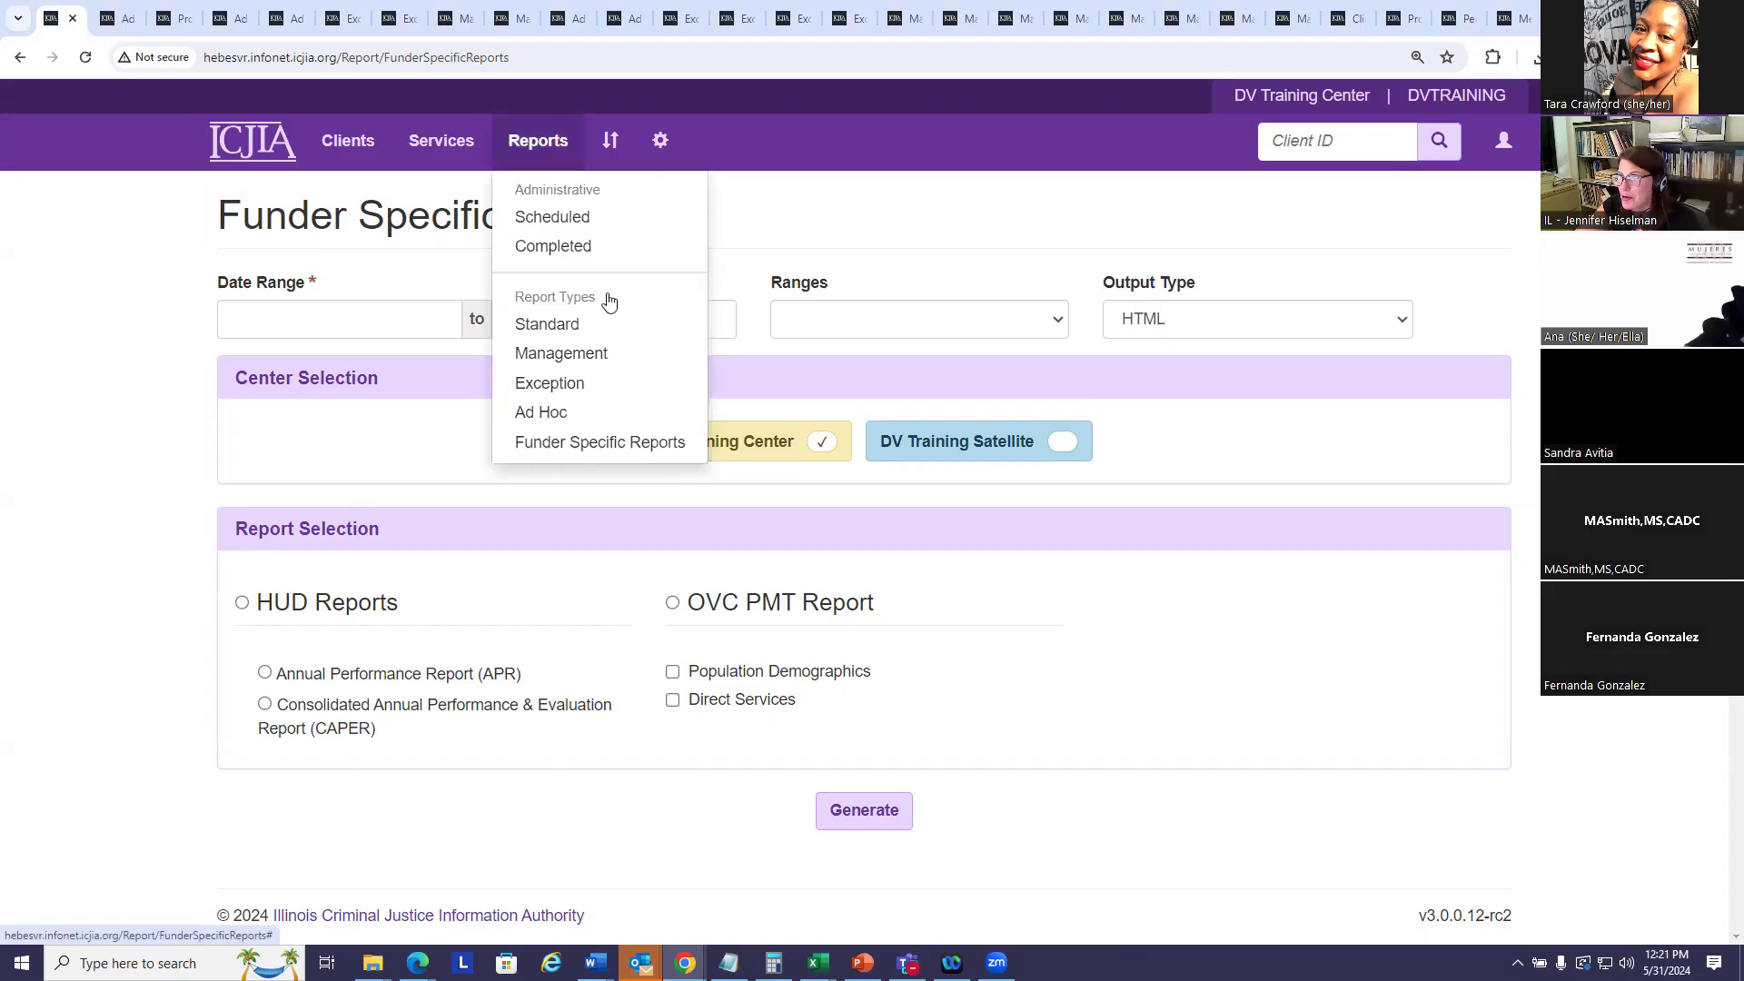
- Set the funder specific report's date range to Last Quarter
click(127, 405)
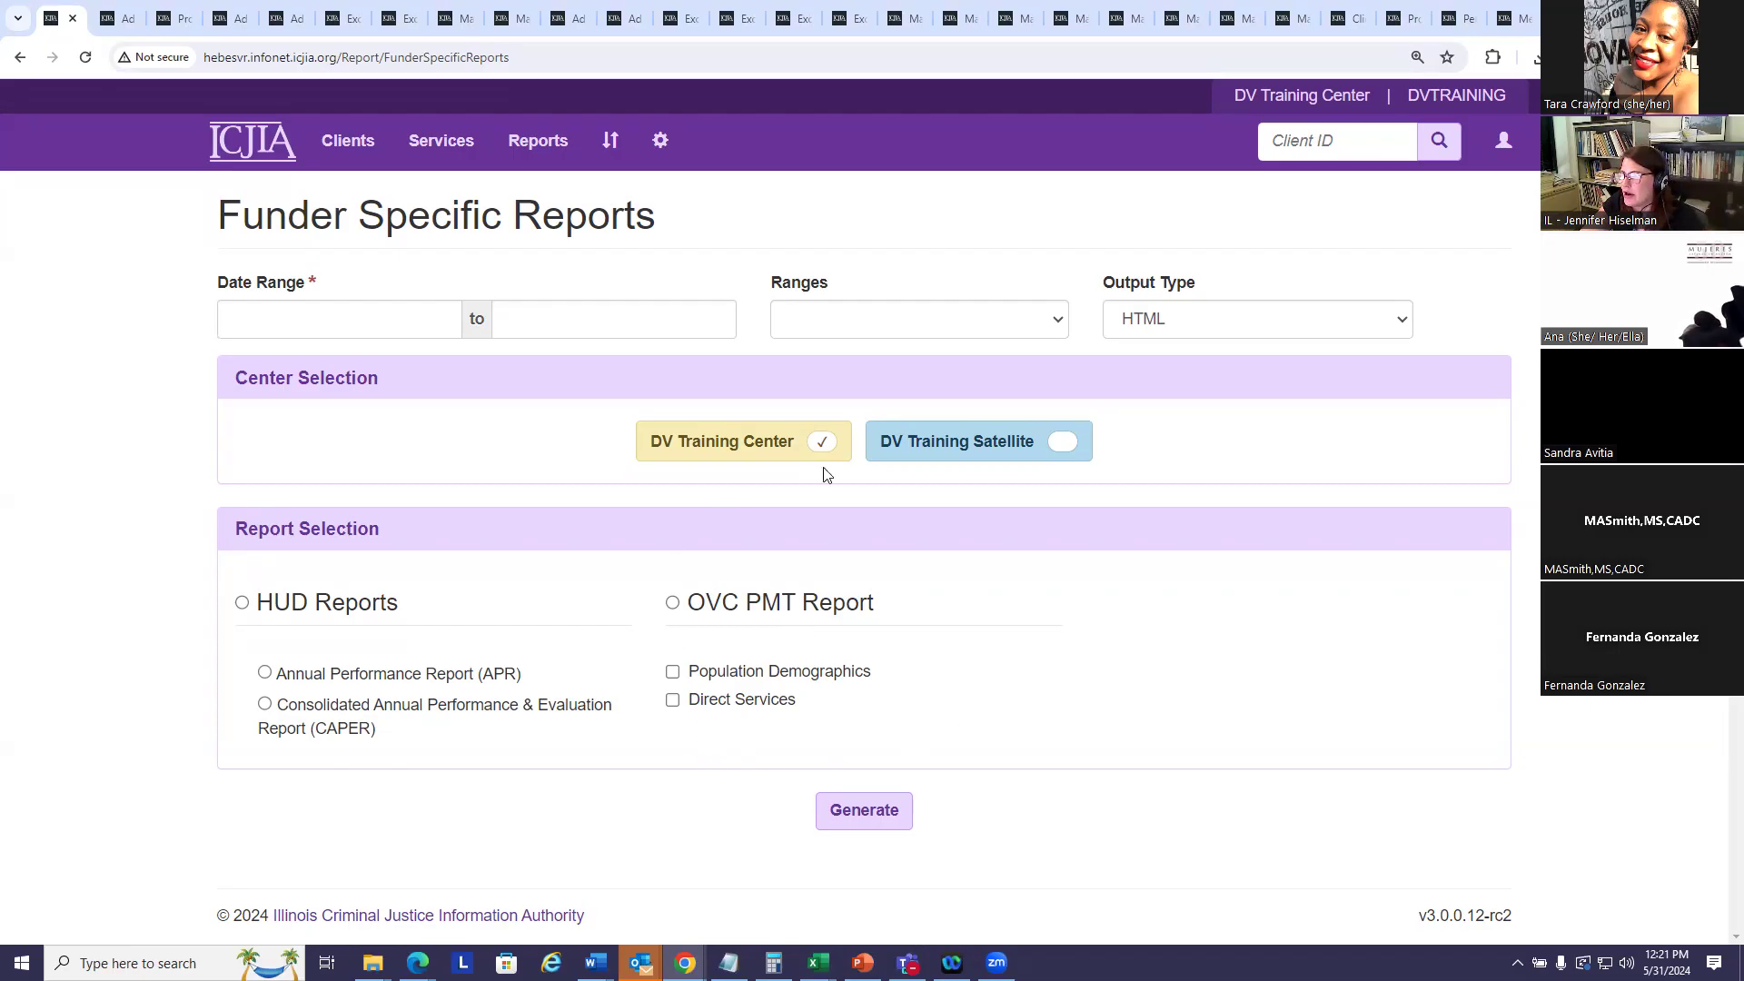
click(1061, 324)
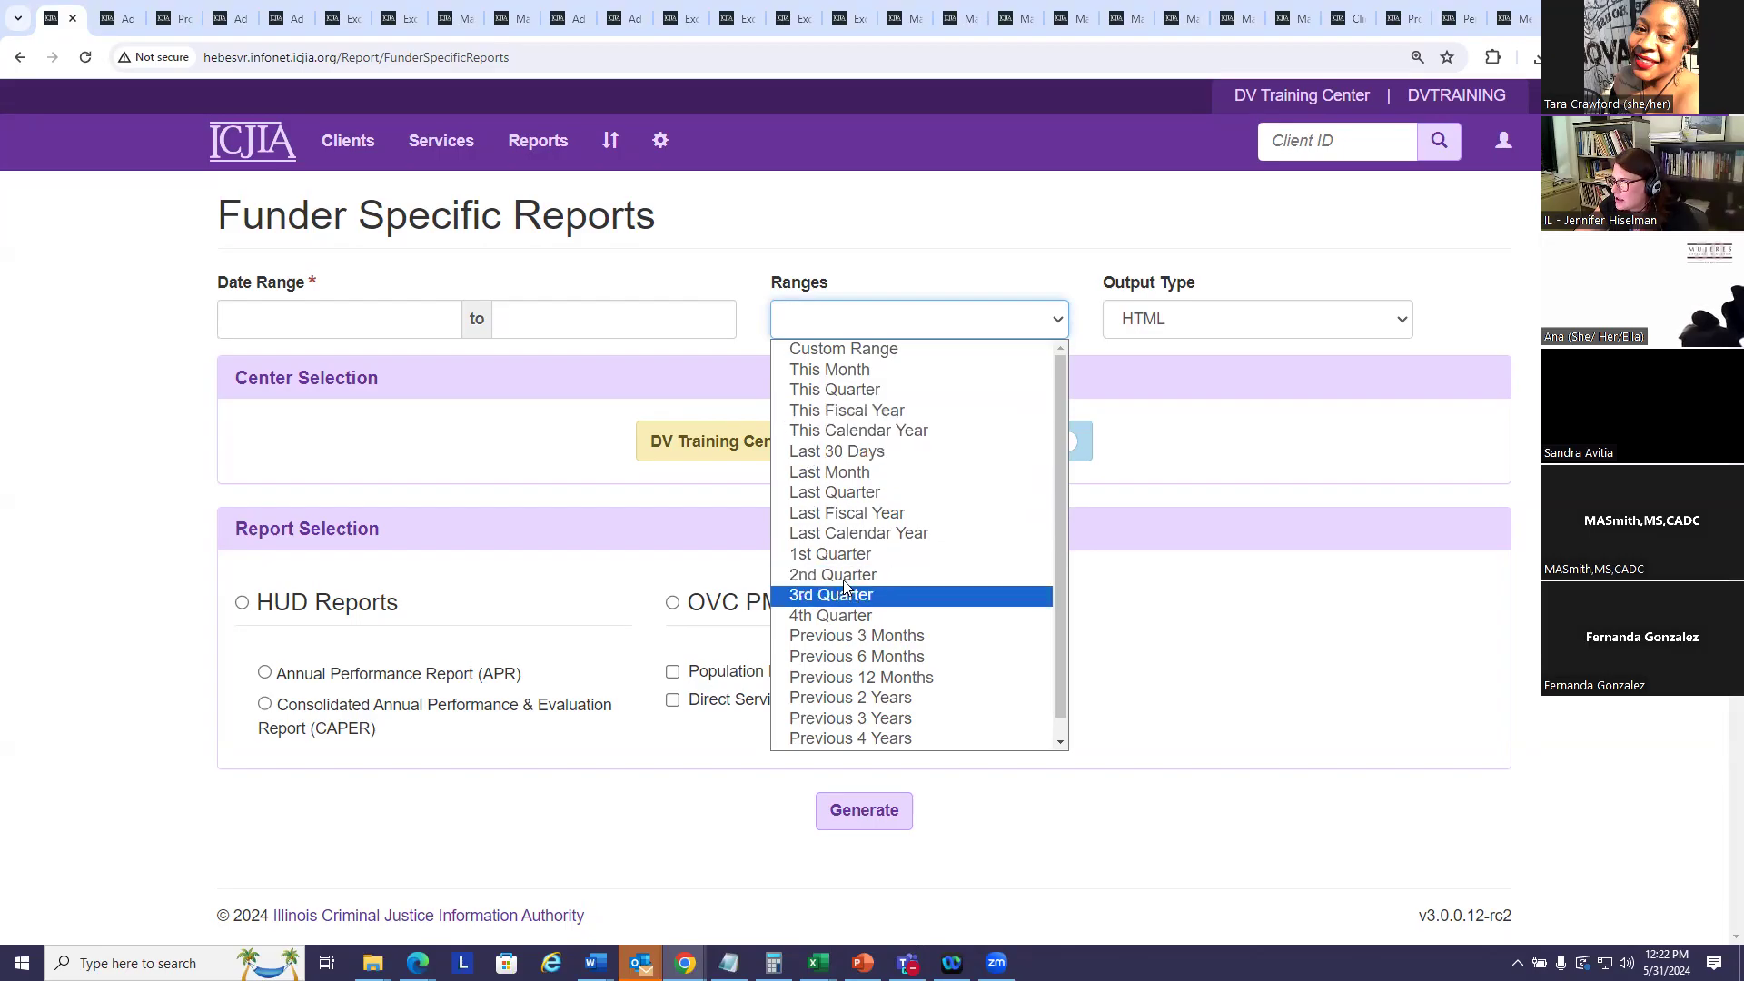
click(845, 495)
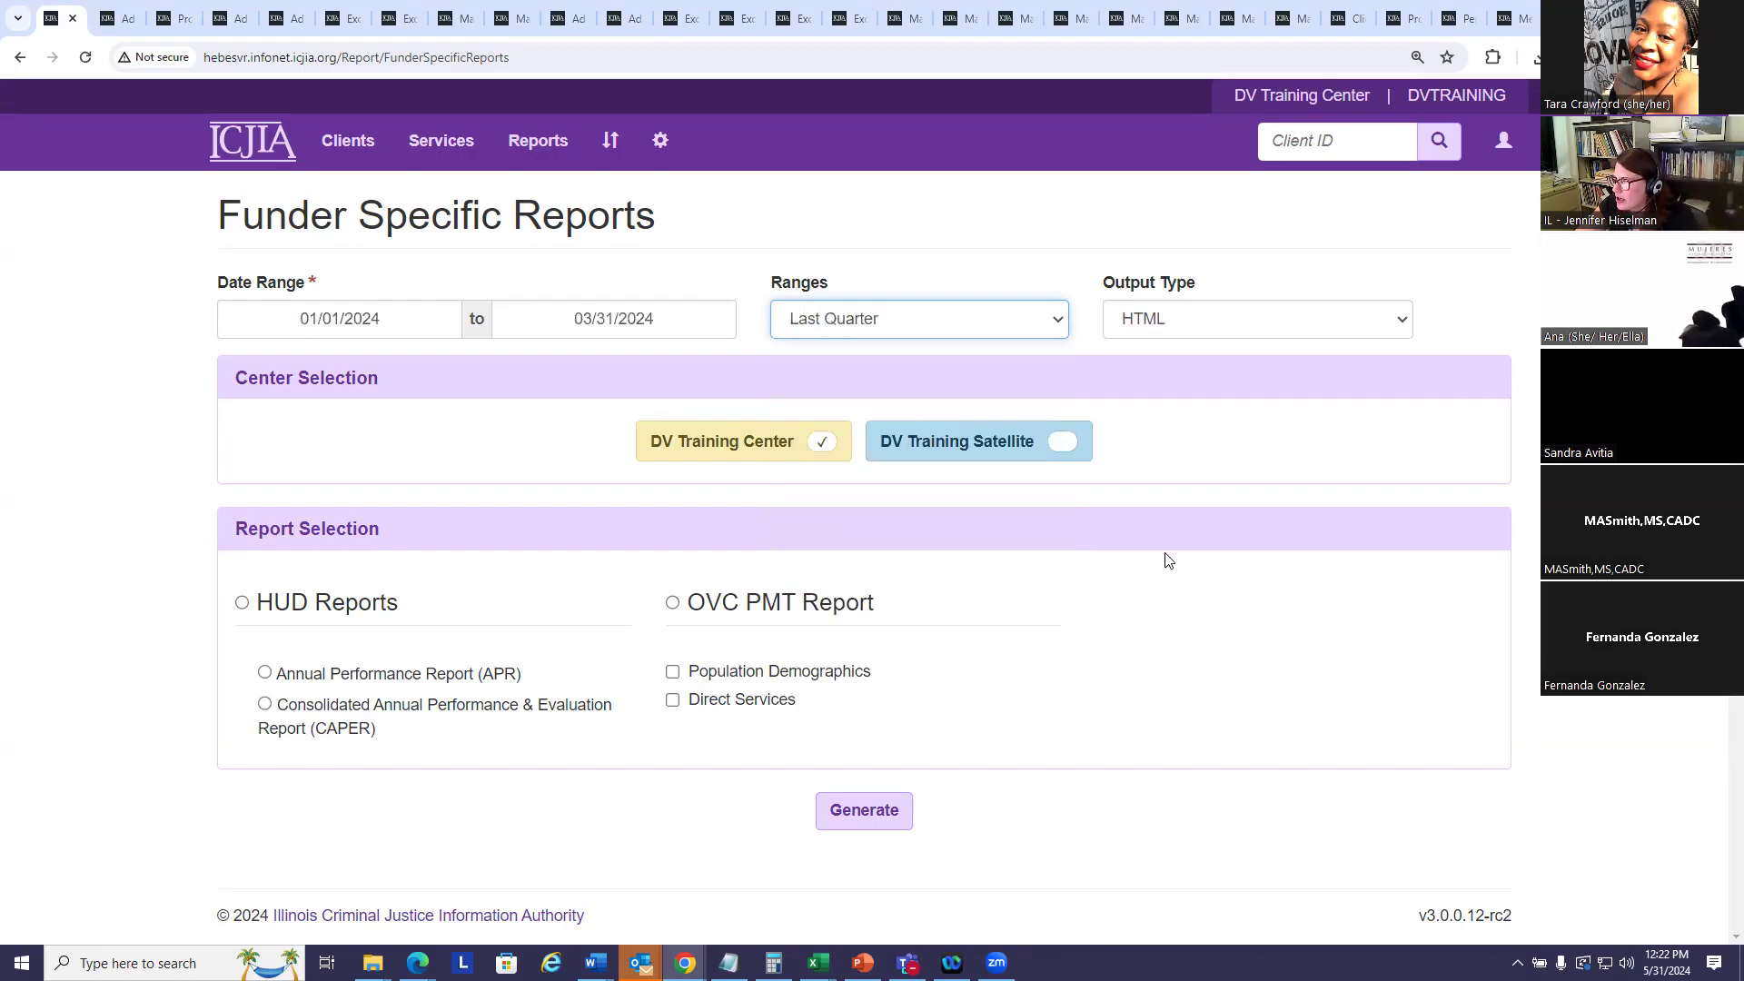
- Generate the HUD Annual Performance Report (APR) with the Emergency Solutions Grant project type for DV Training Center
click(242, 602)
scroll(509, 588, down, 1)
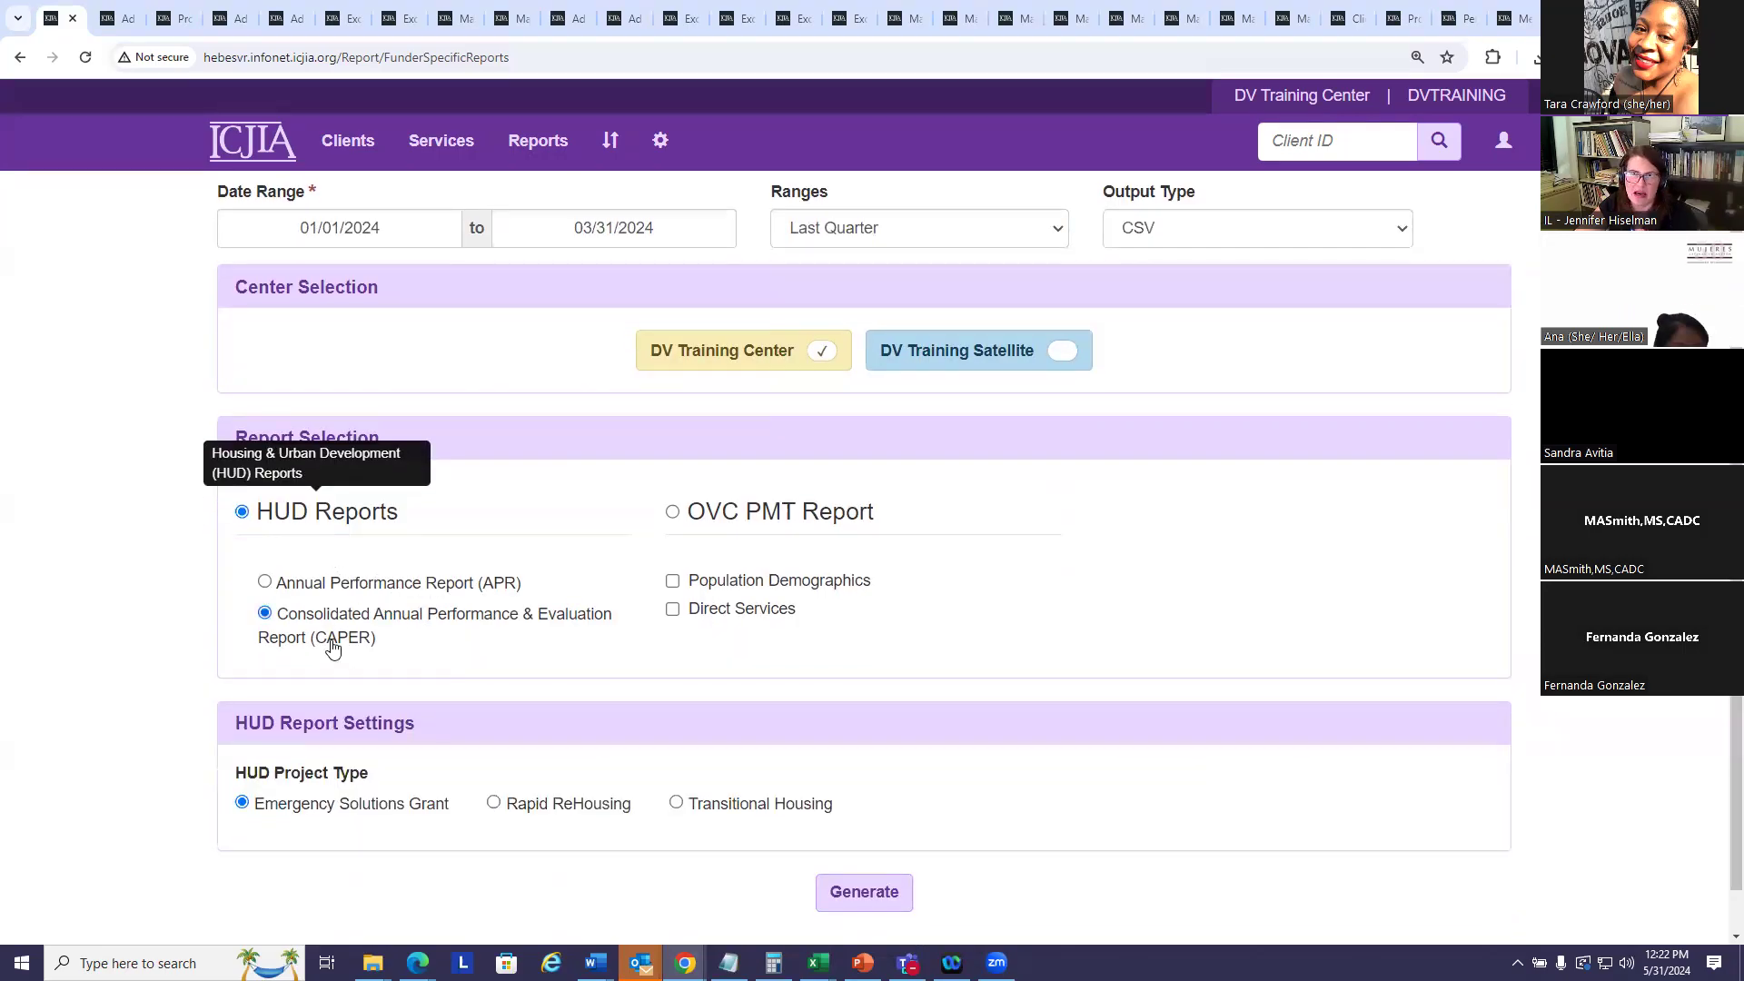
click(264, 582)
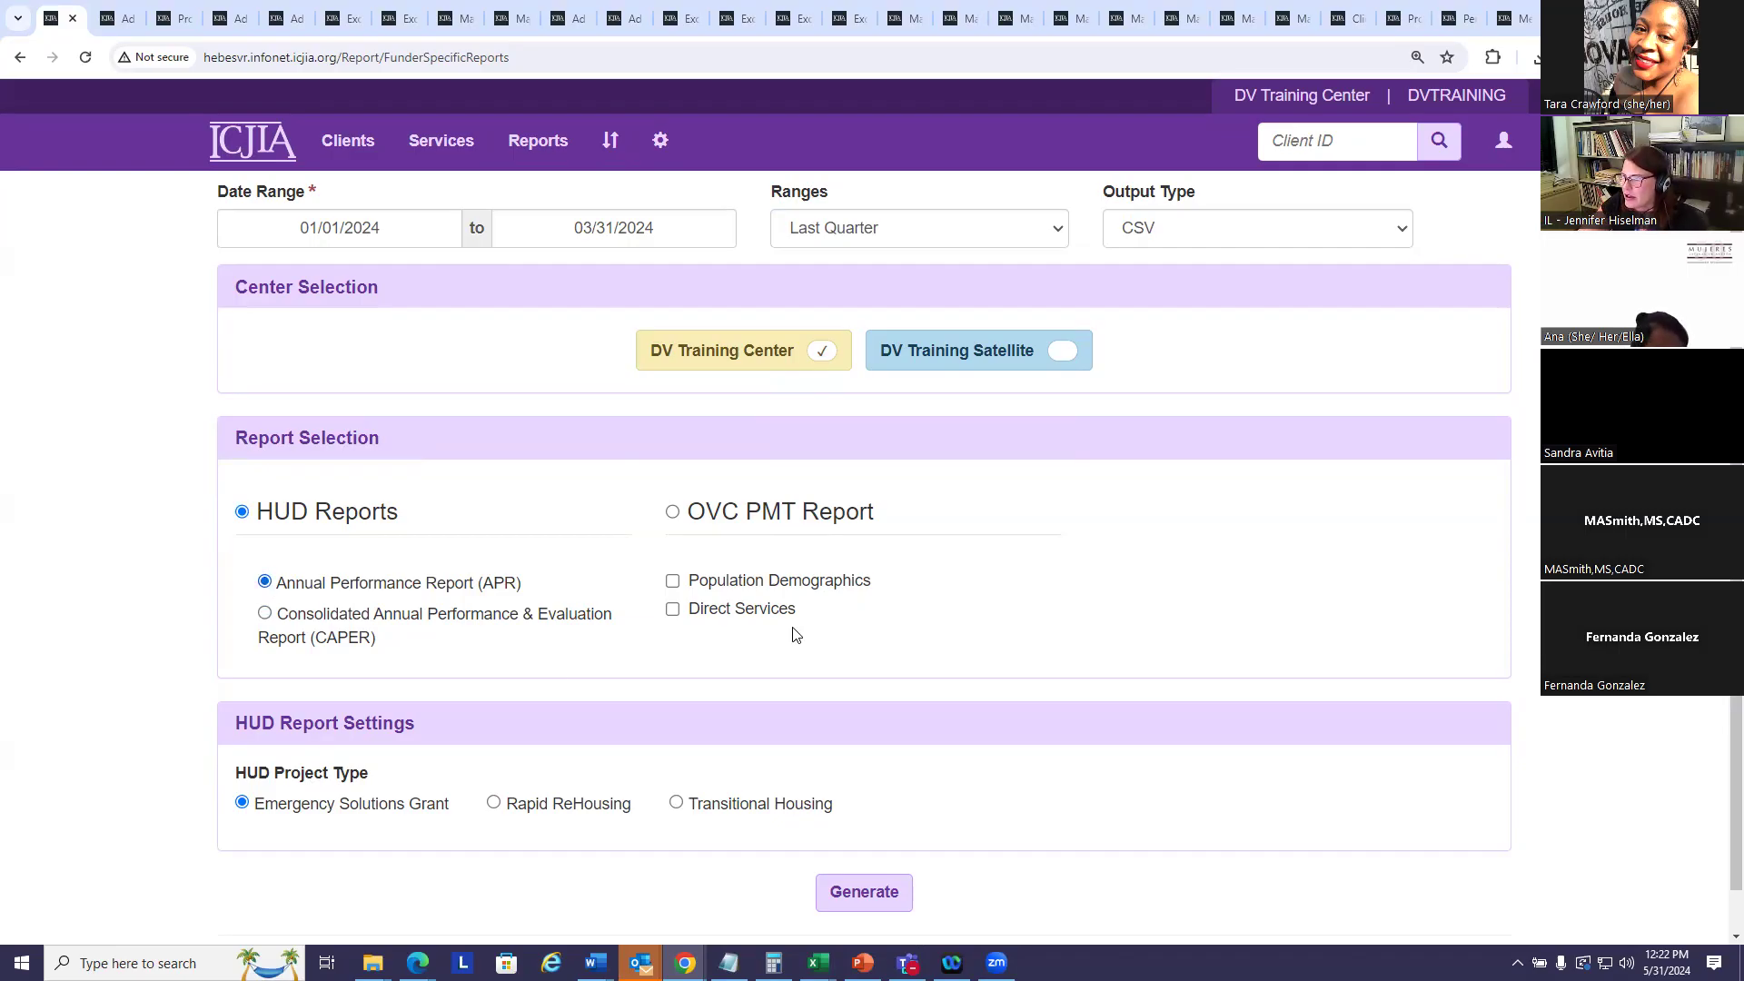
scroll(797, 631, down, 1)
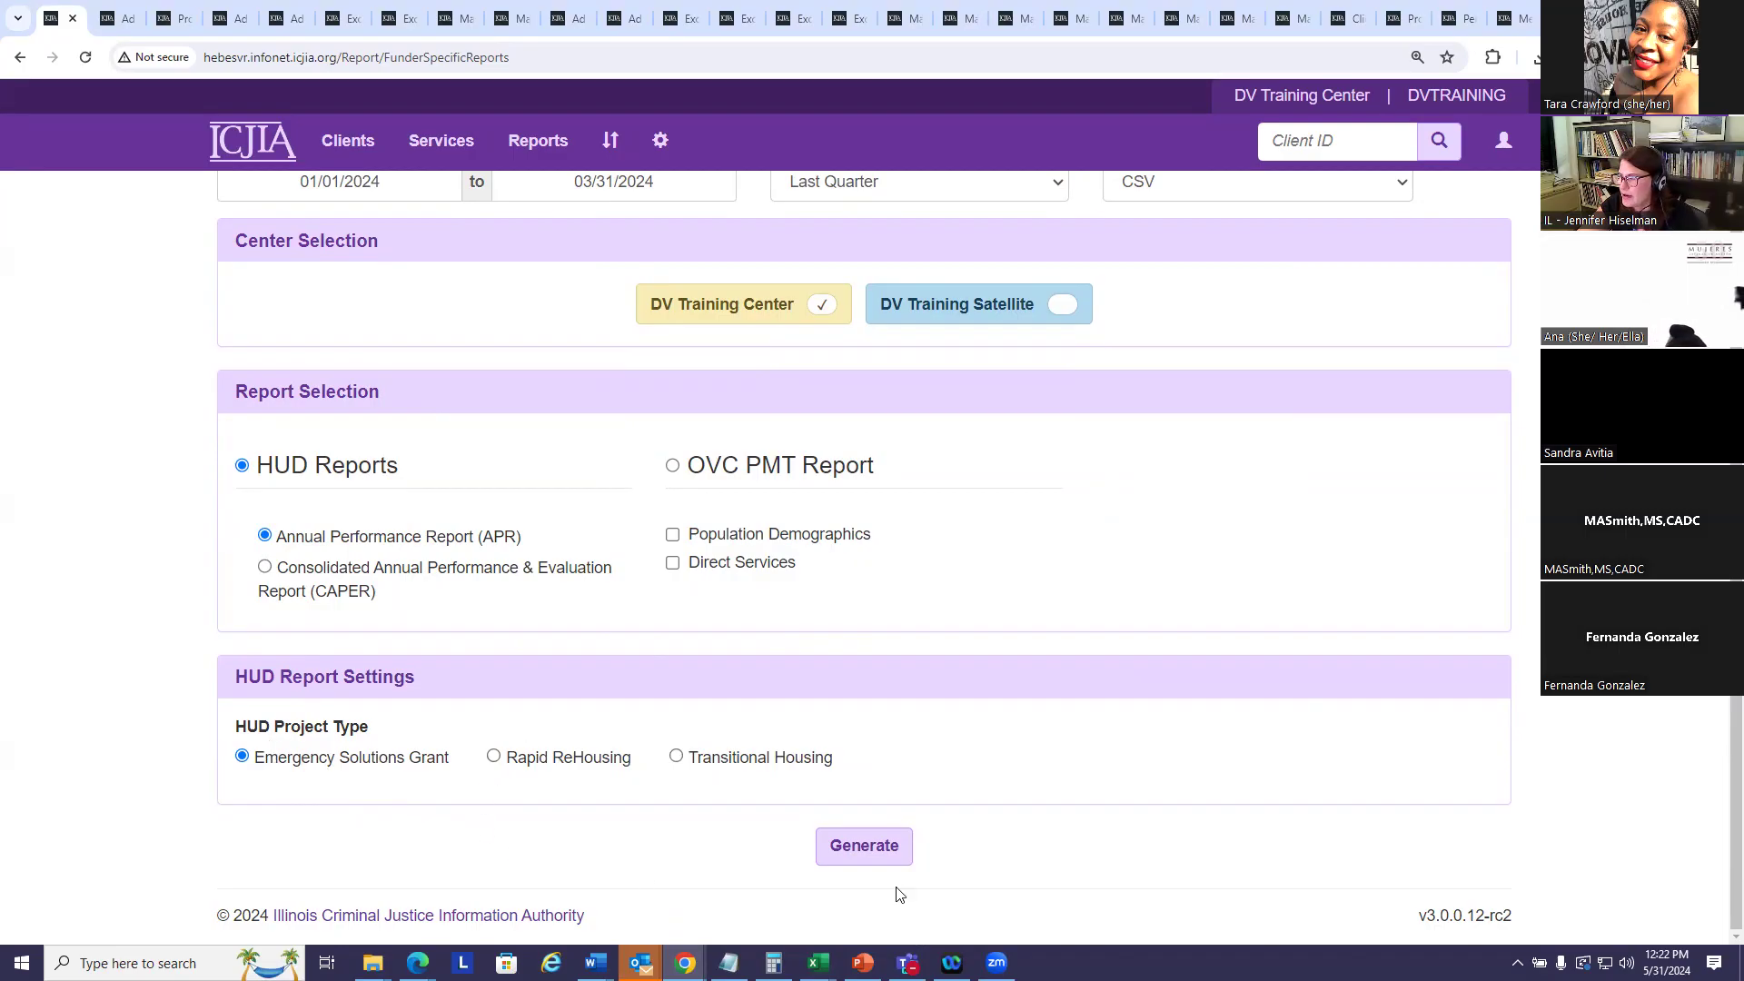
click(868, 847)
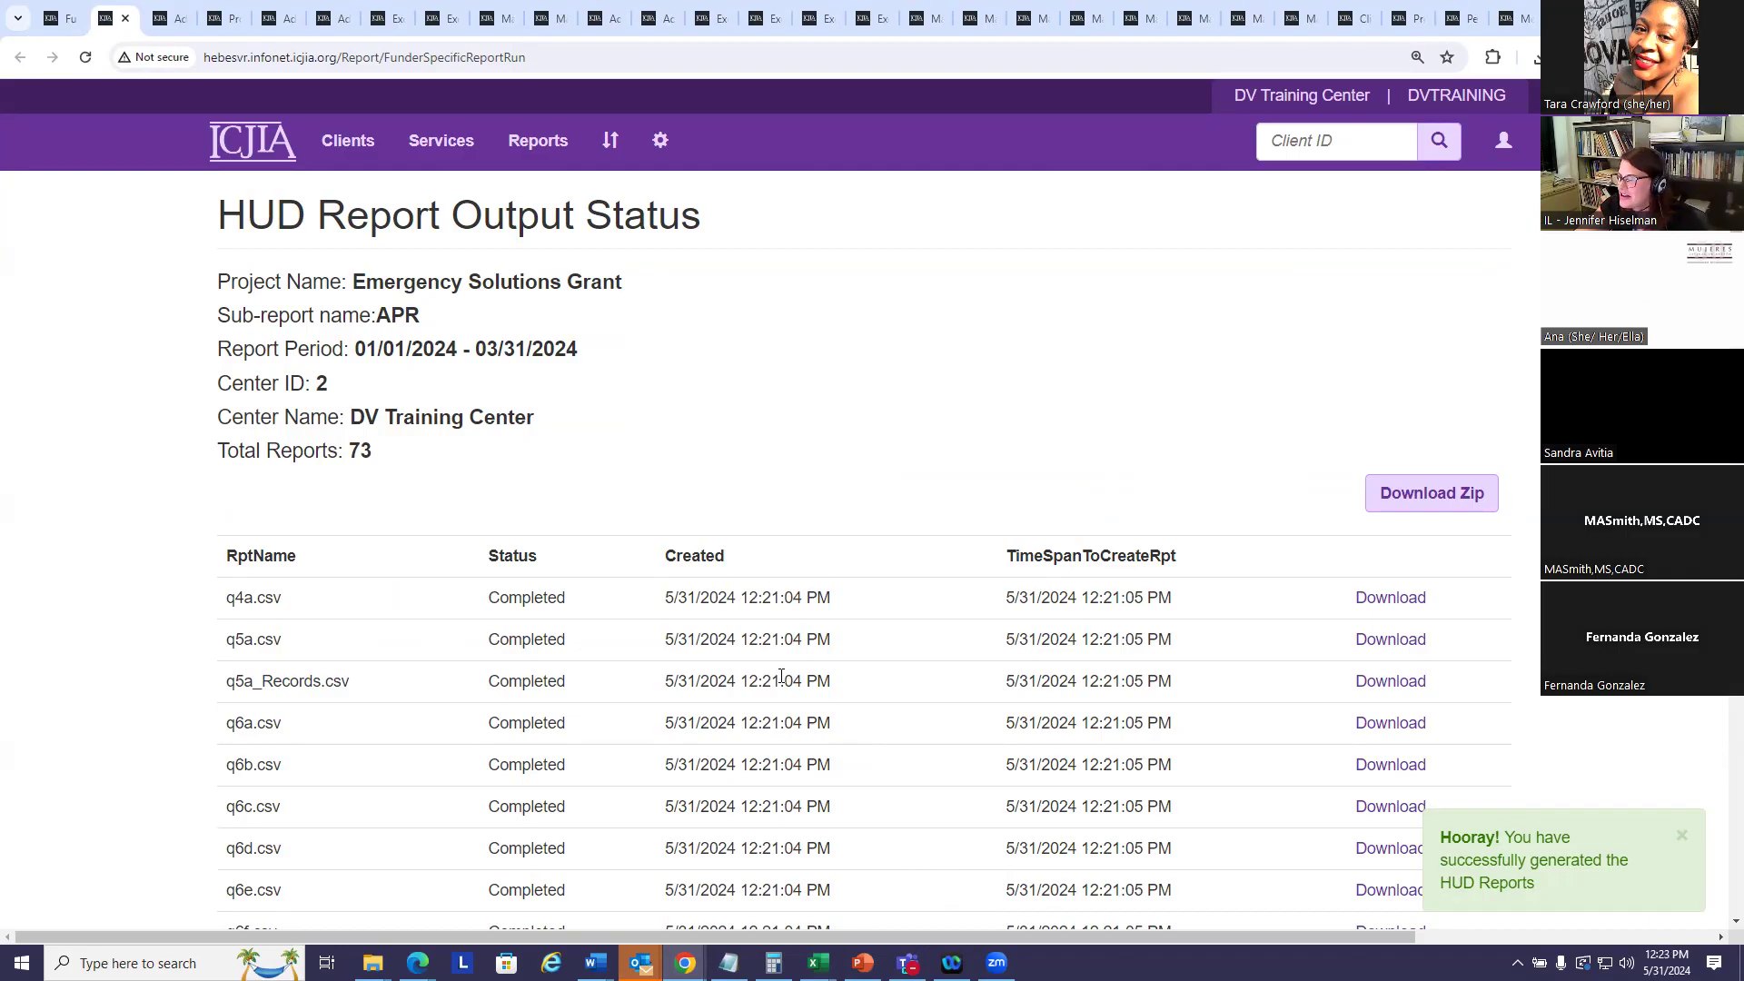
- Examine the full list of generated APR report files, from q4a.csv through q27m.csv, and return to its beginning
scroll(783, 677, down, 1)
scroll(795, 654, down, 2)
scroll(795, 633, down, 8)
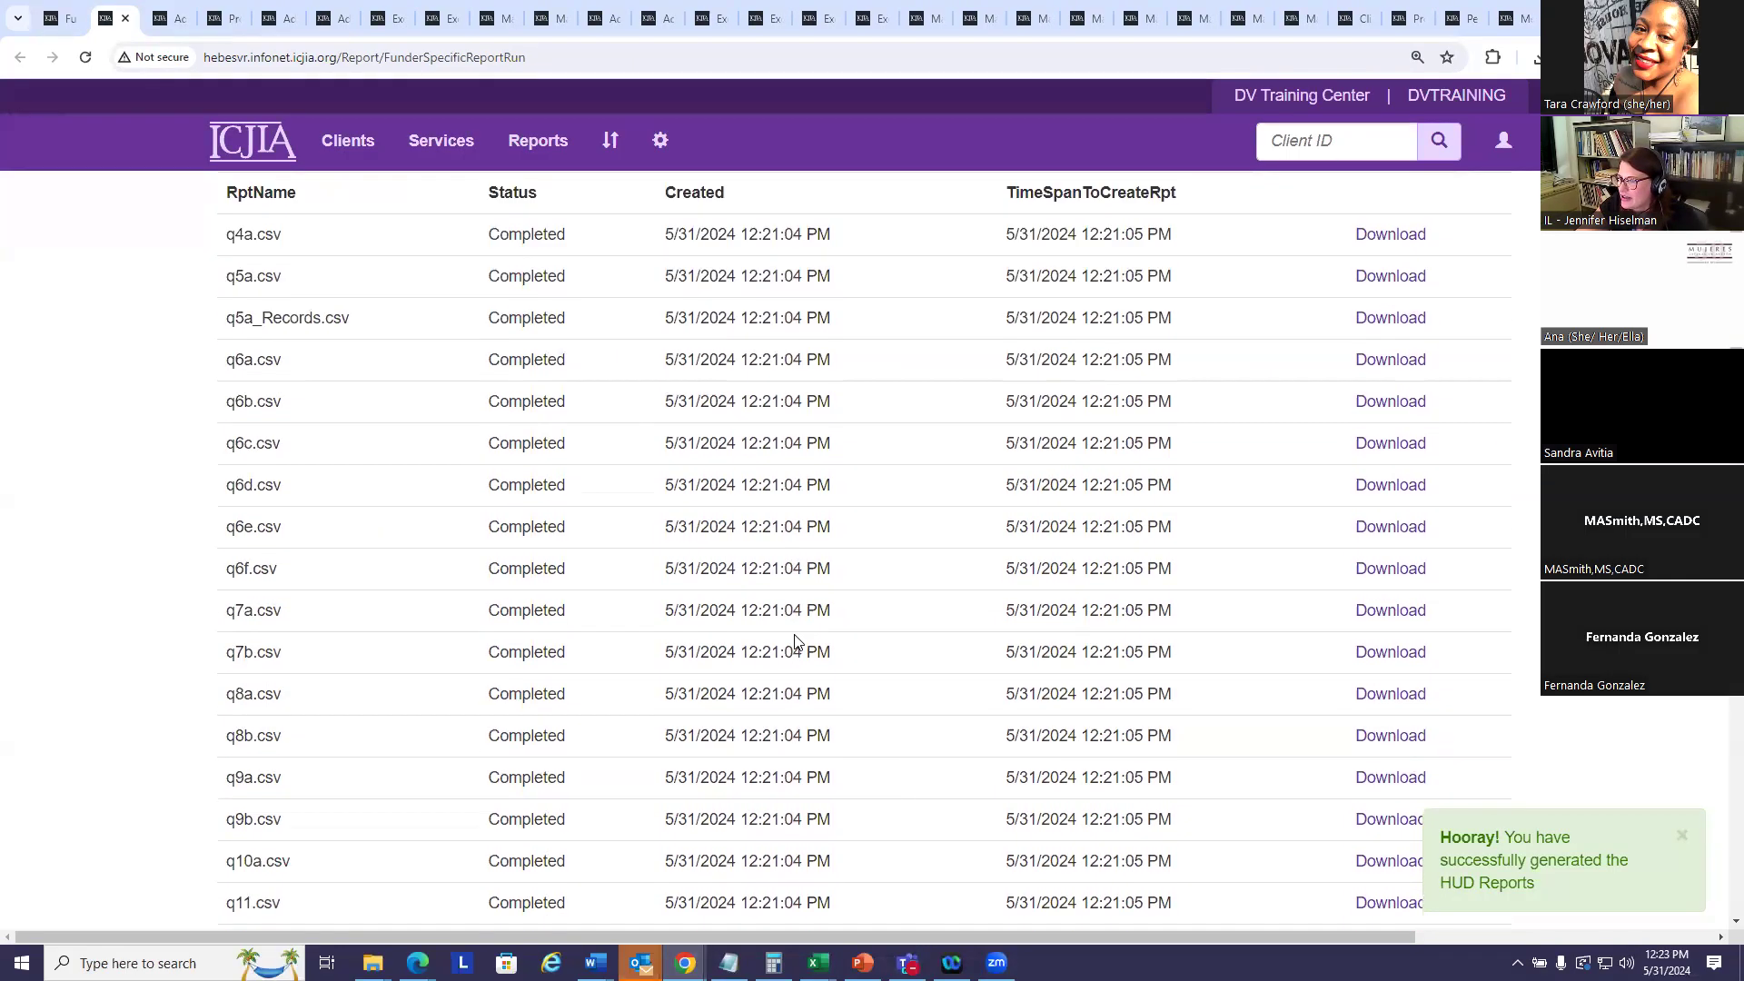
scroll(795, 633, down, 10)
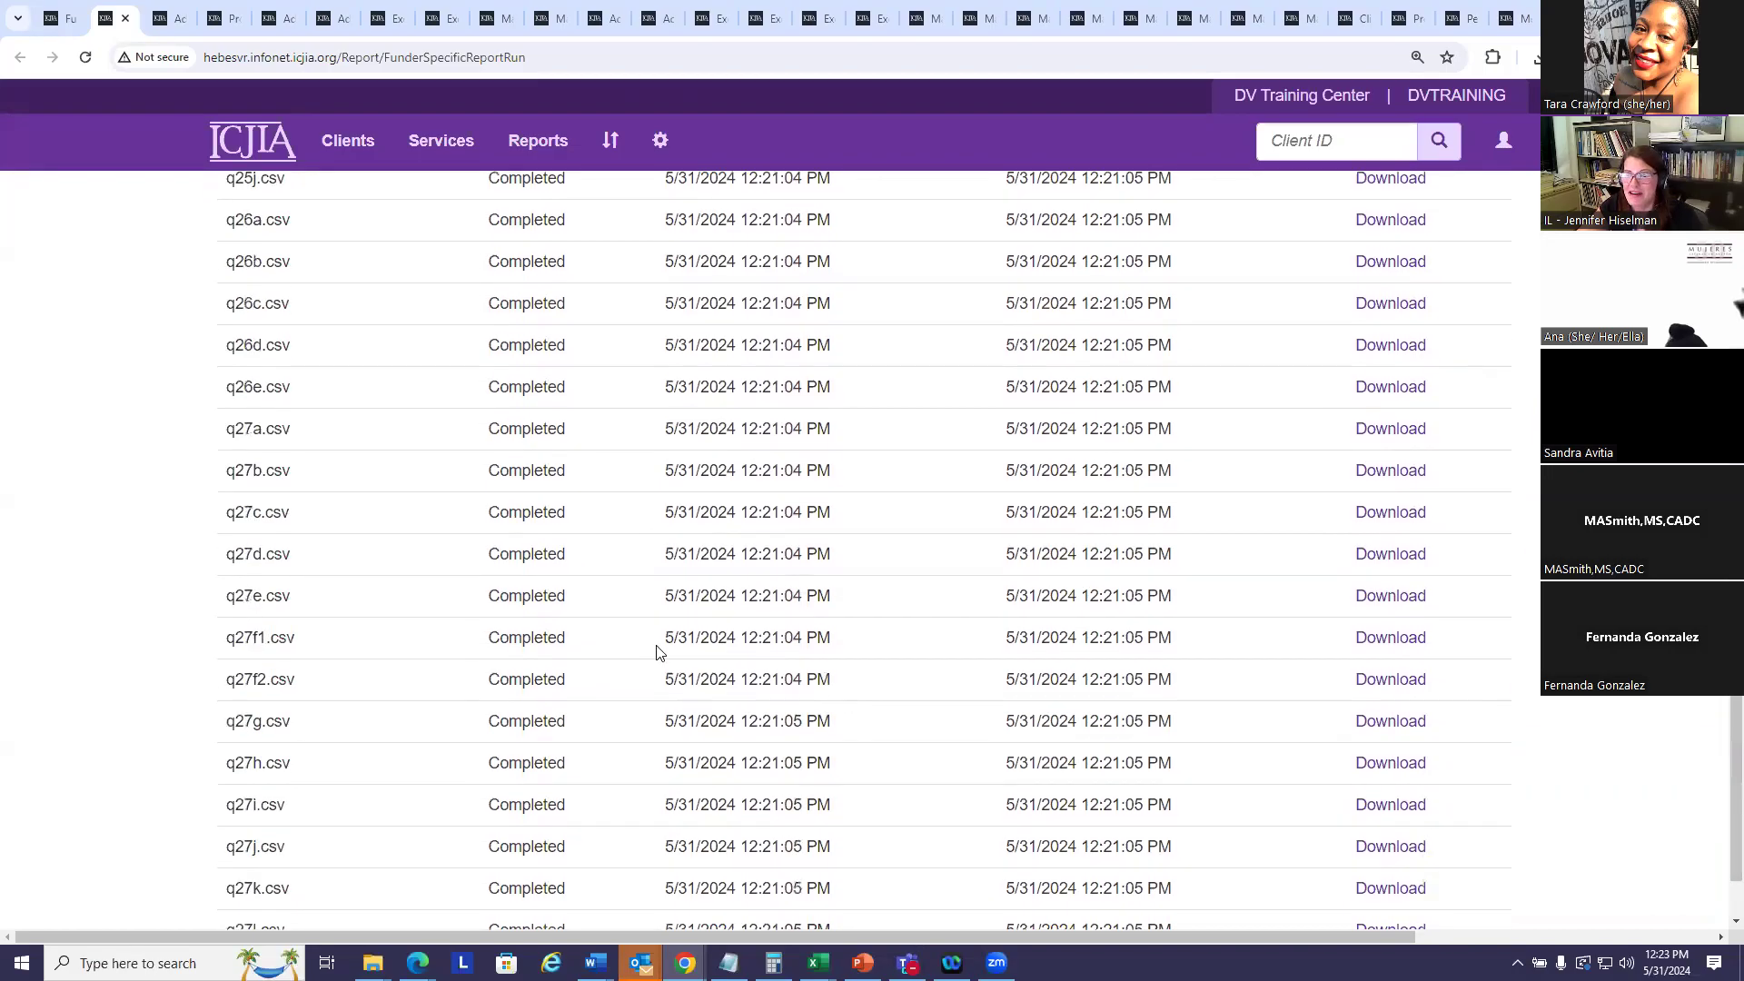
scroll(636, 674, down, 2)
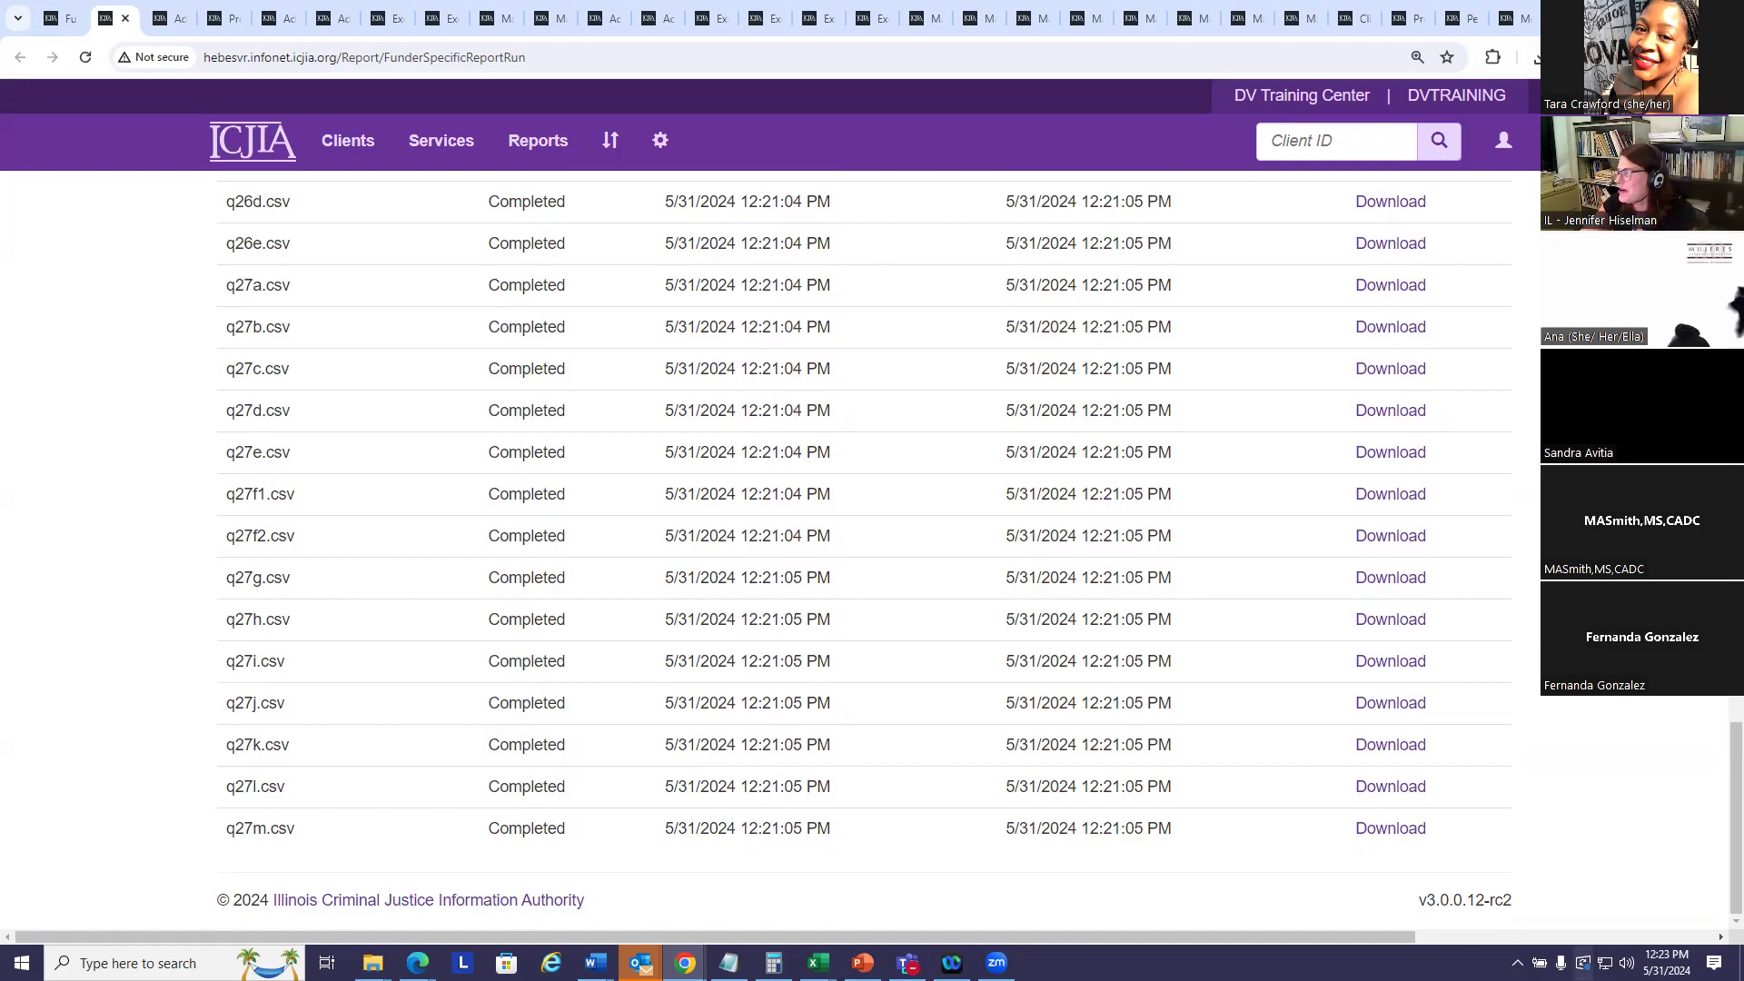
scroll(1720, 877, up, 11)
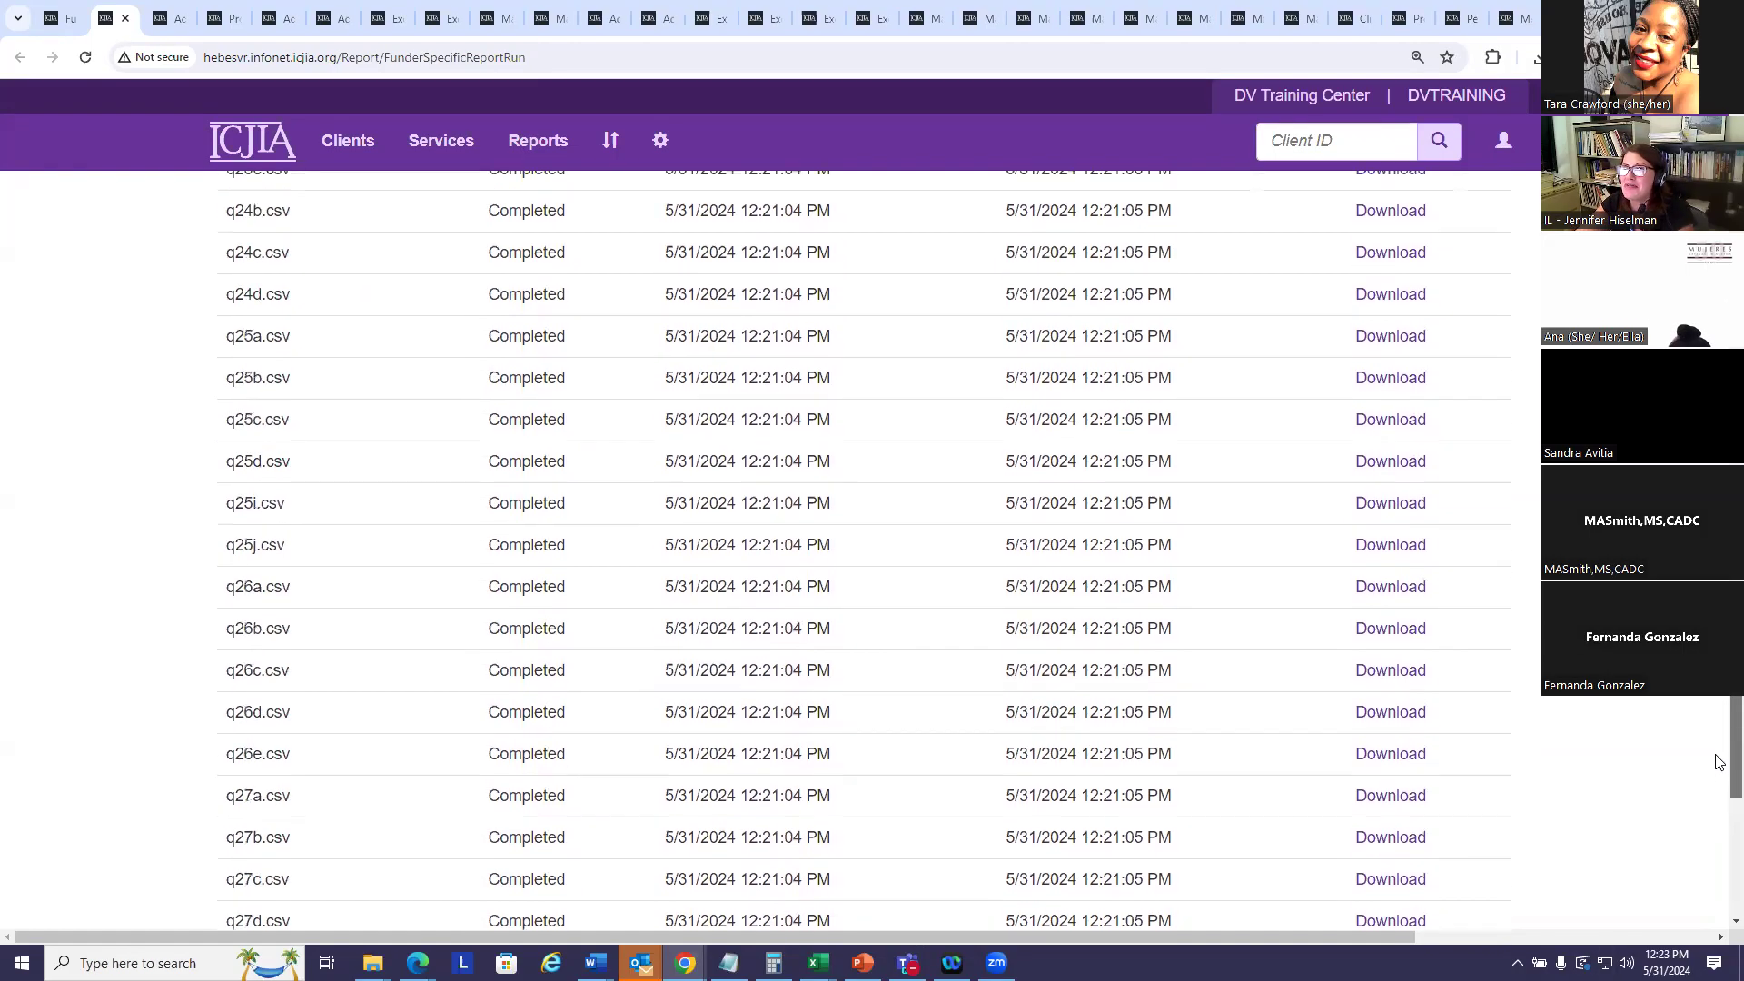
scroll(1719, 878, up, 12)
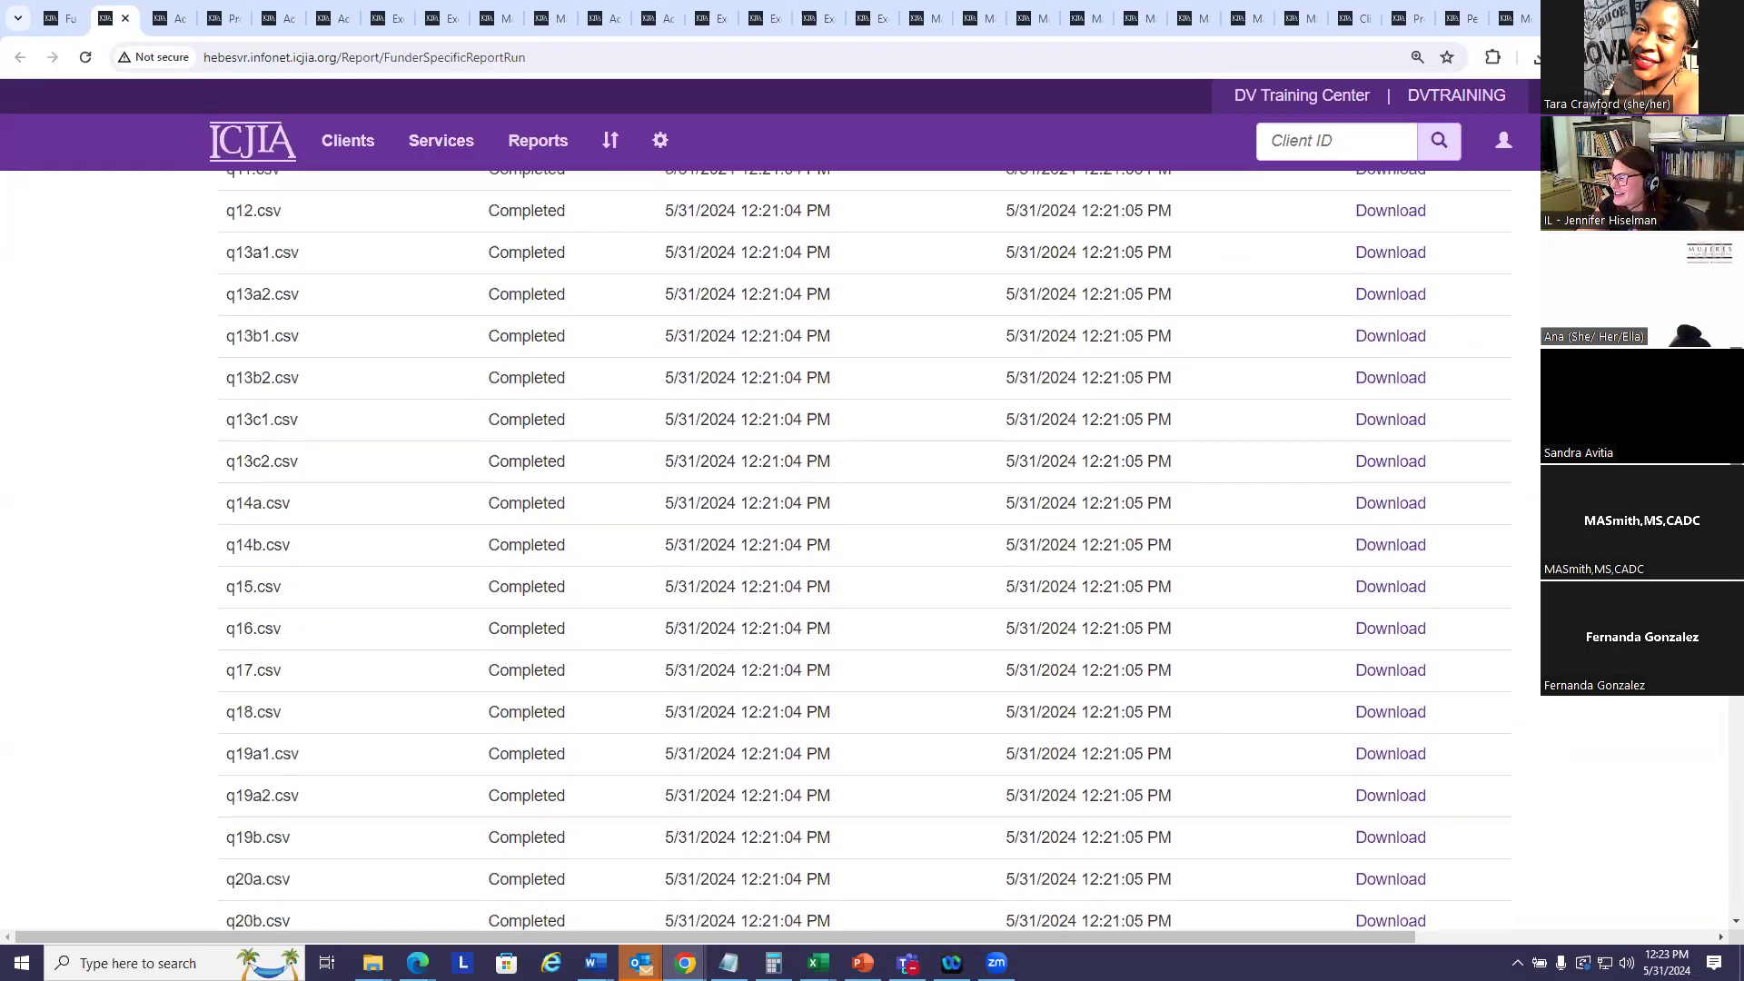
scroll(1719, 878, up, 8)
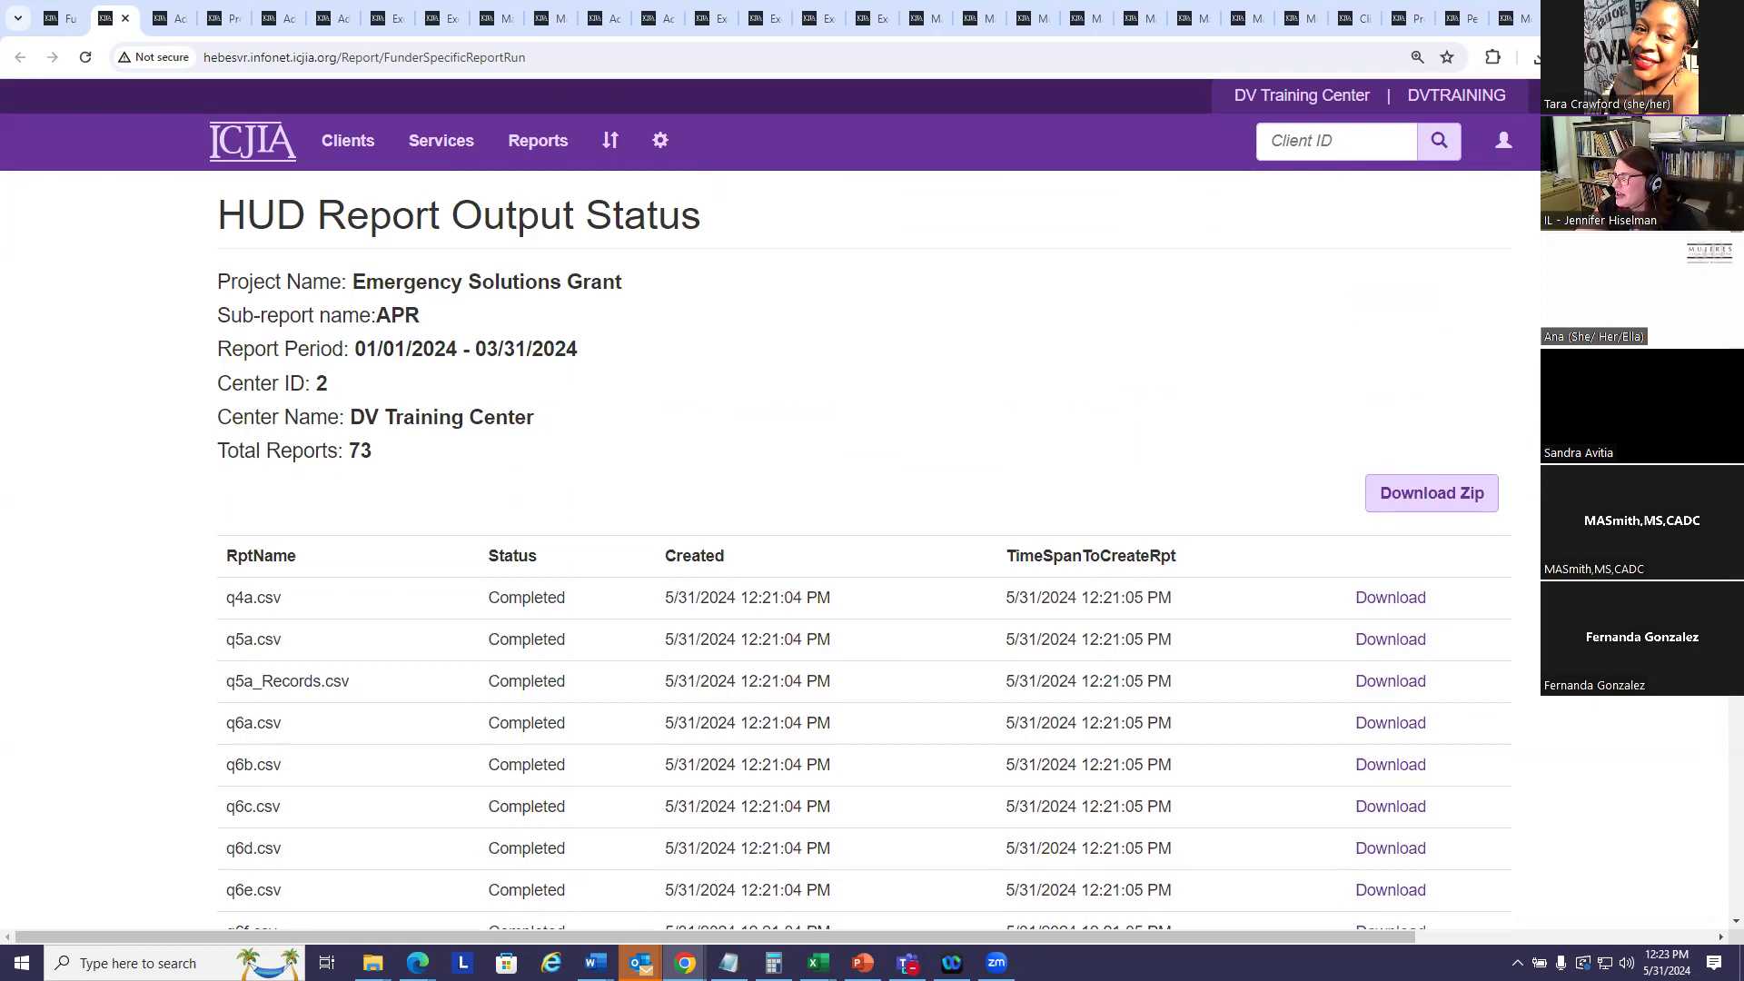
- Download all the APR reports as one zip file, allowing the blocked insecure download
click(1435, 500)
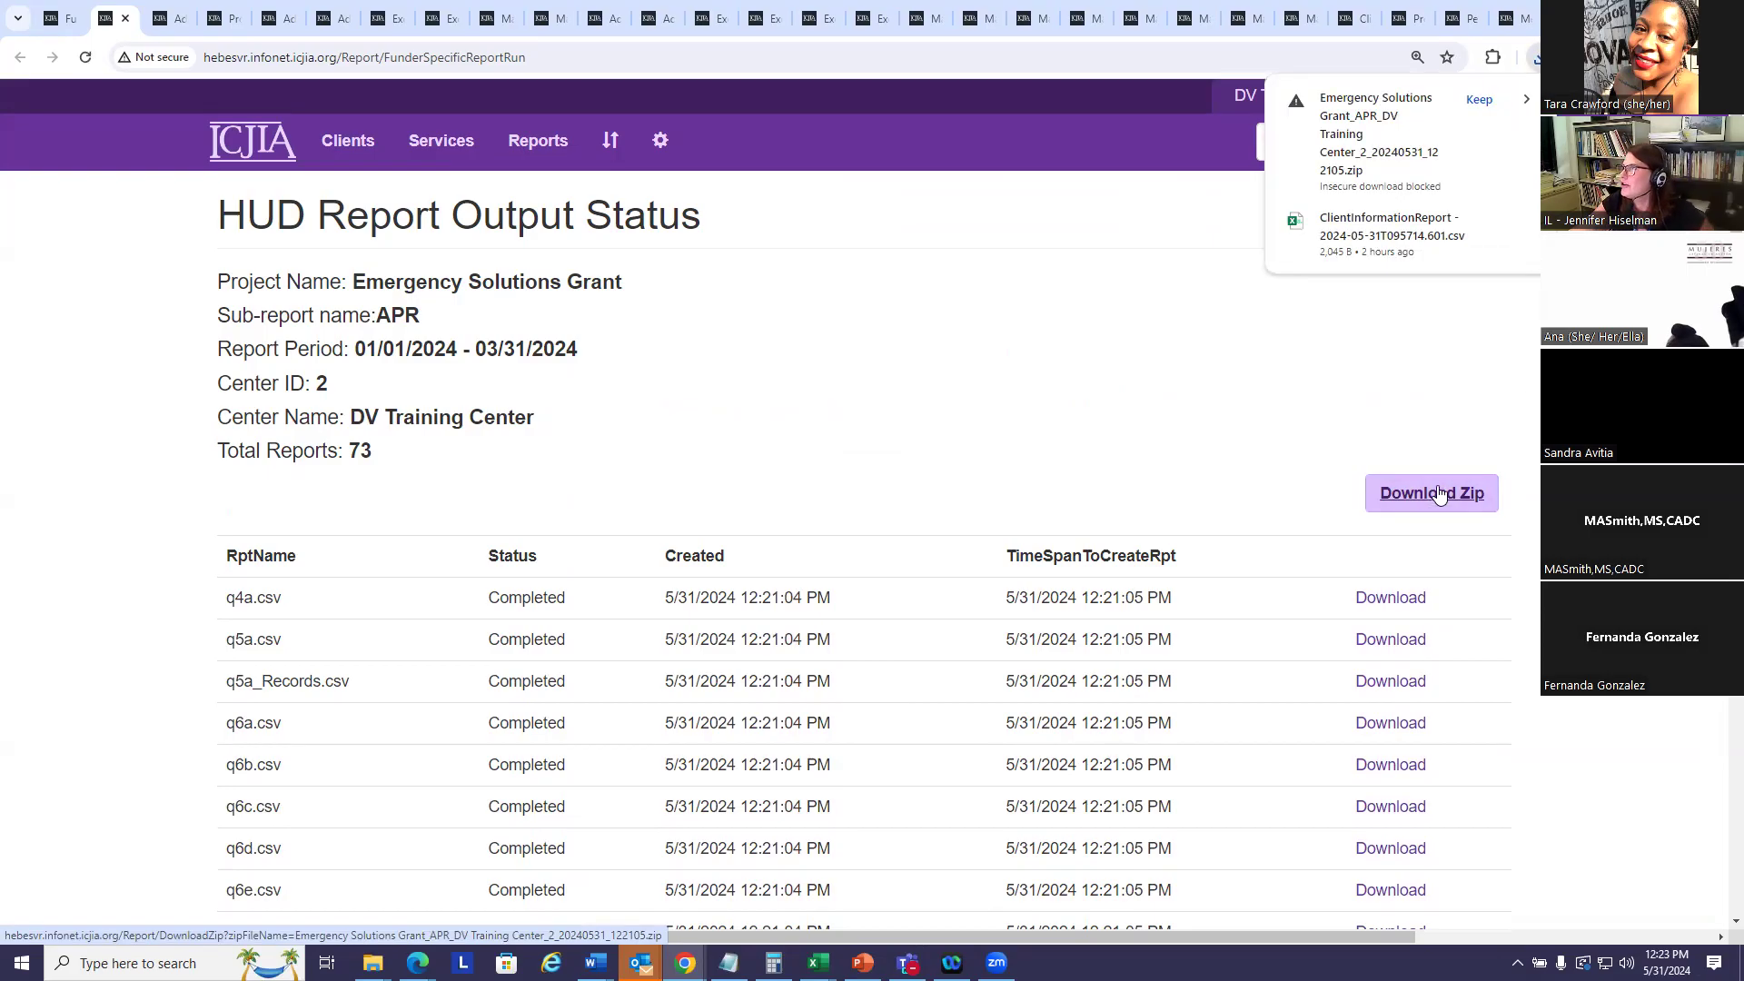
click(1356, 130)
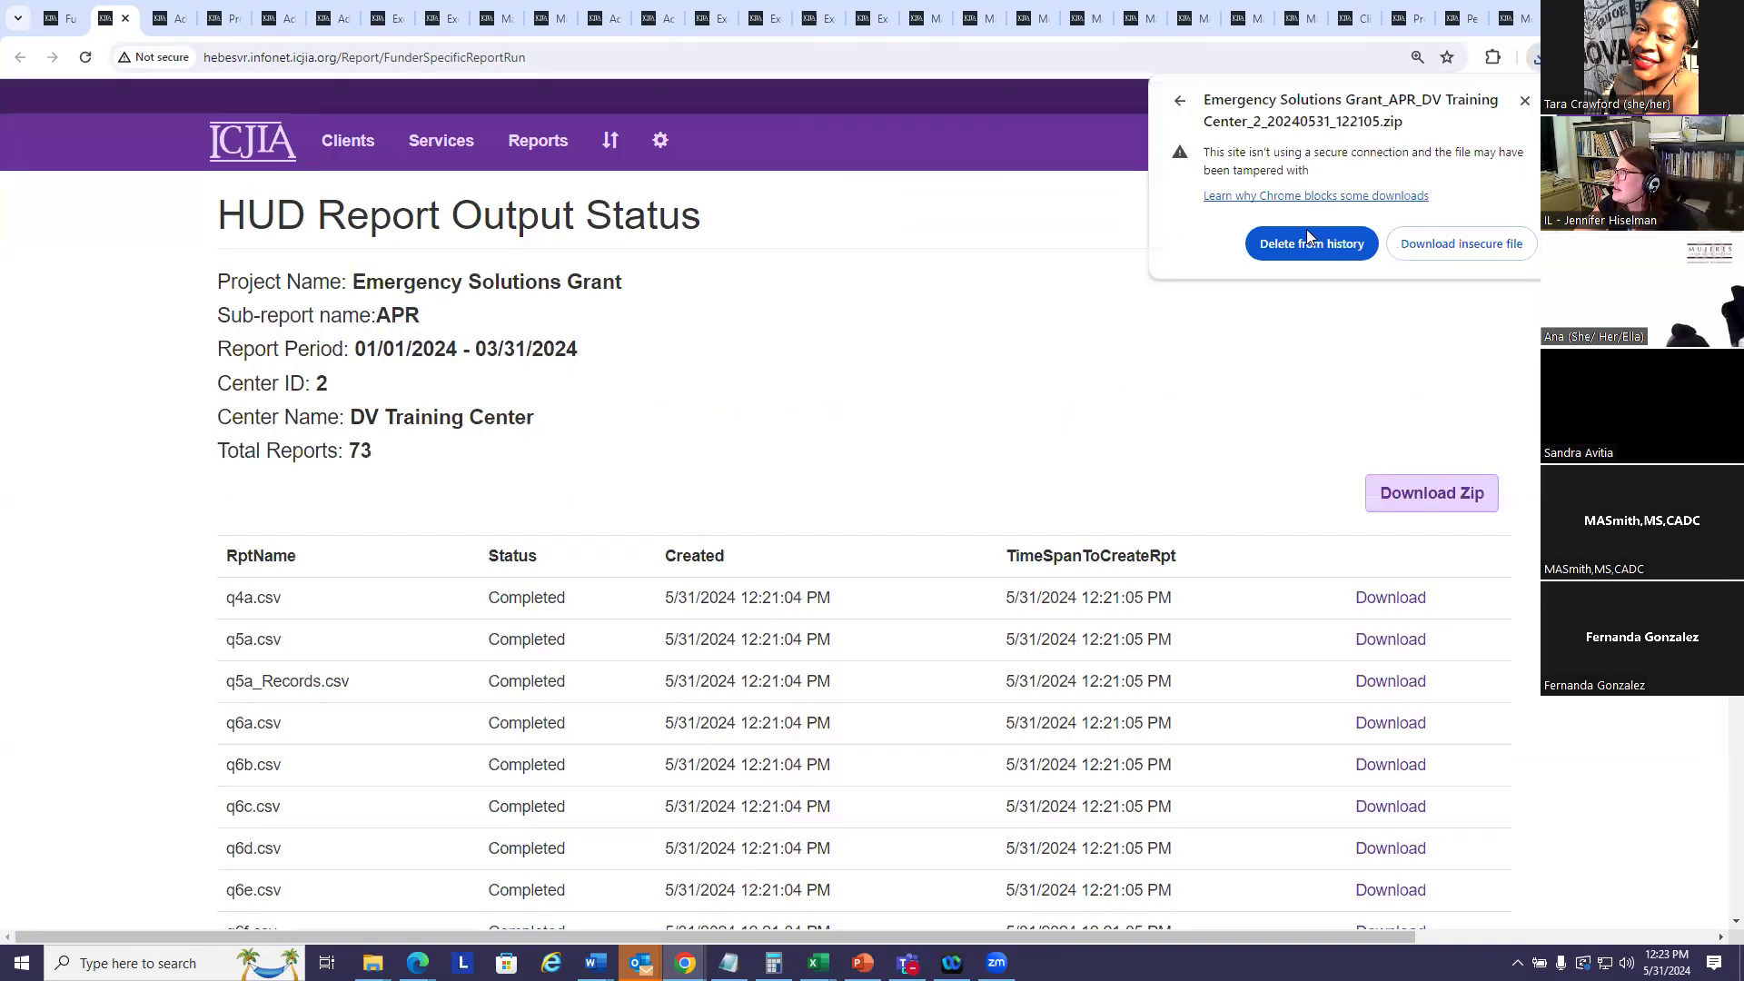
click(1453, 245)
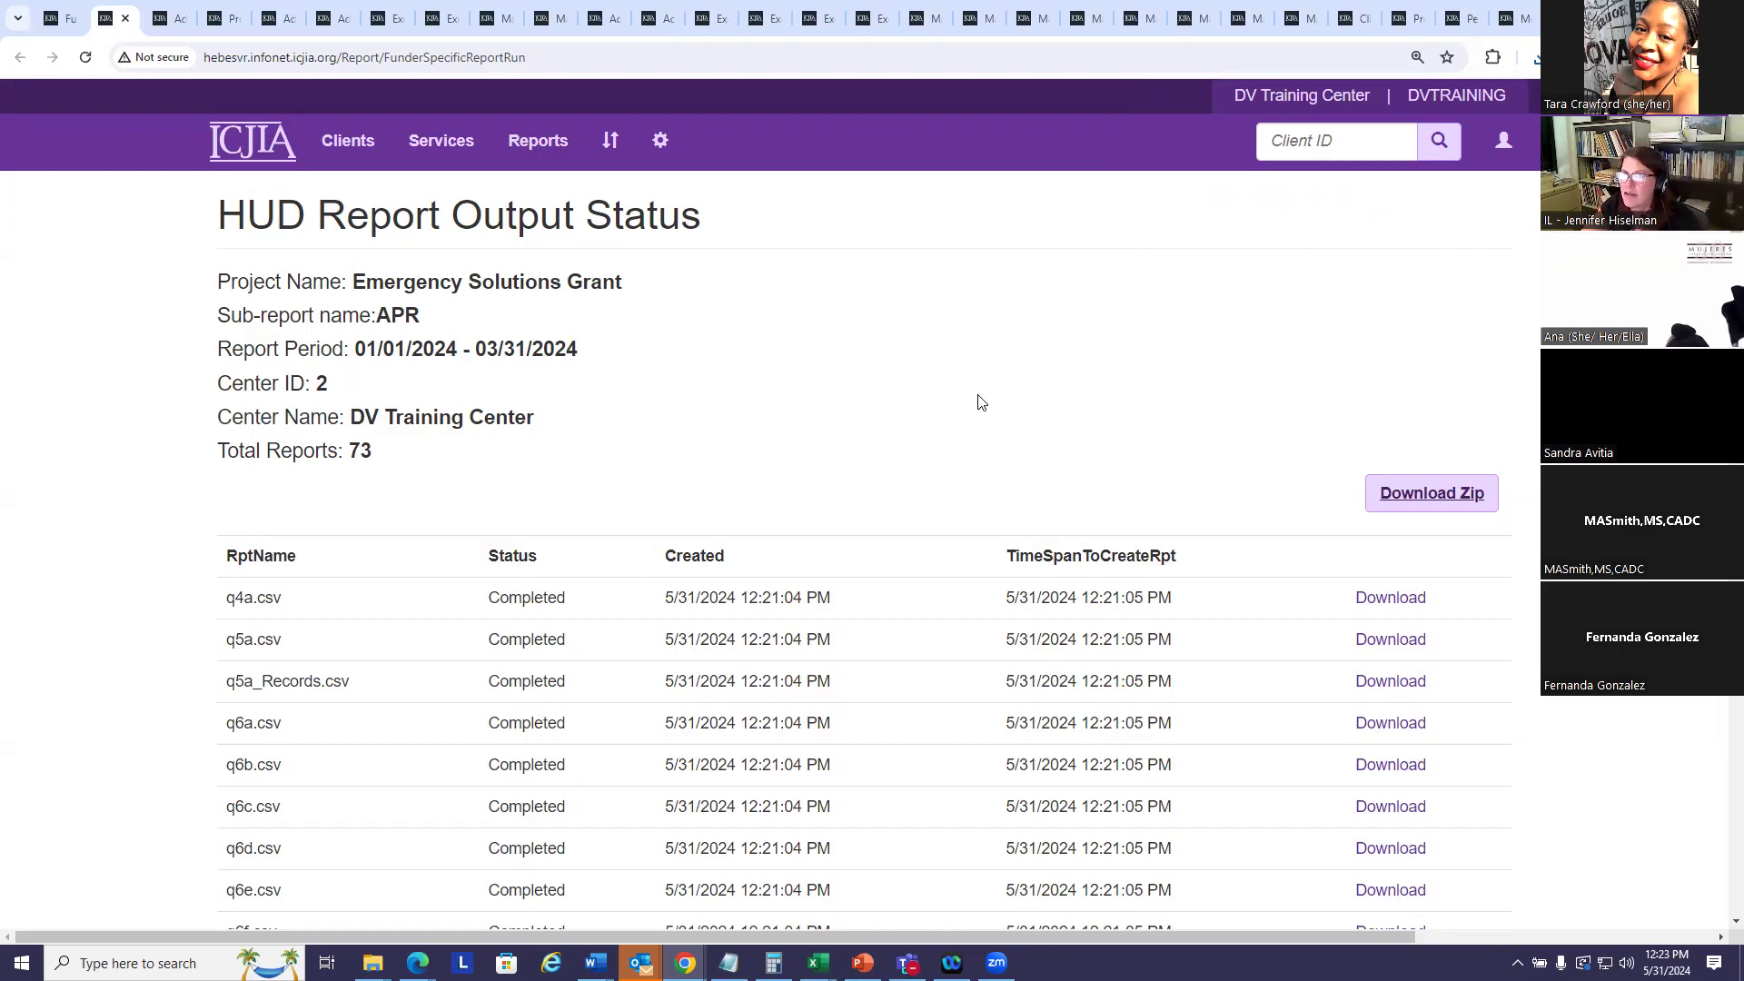
- Download the single report q6f.csv and open it in Excel
scroll(1042, 511, down, 2)
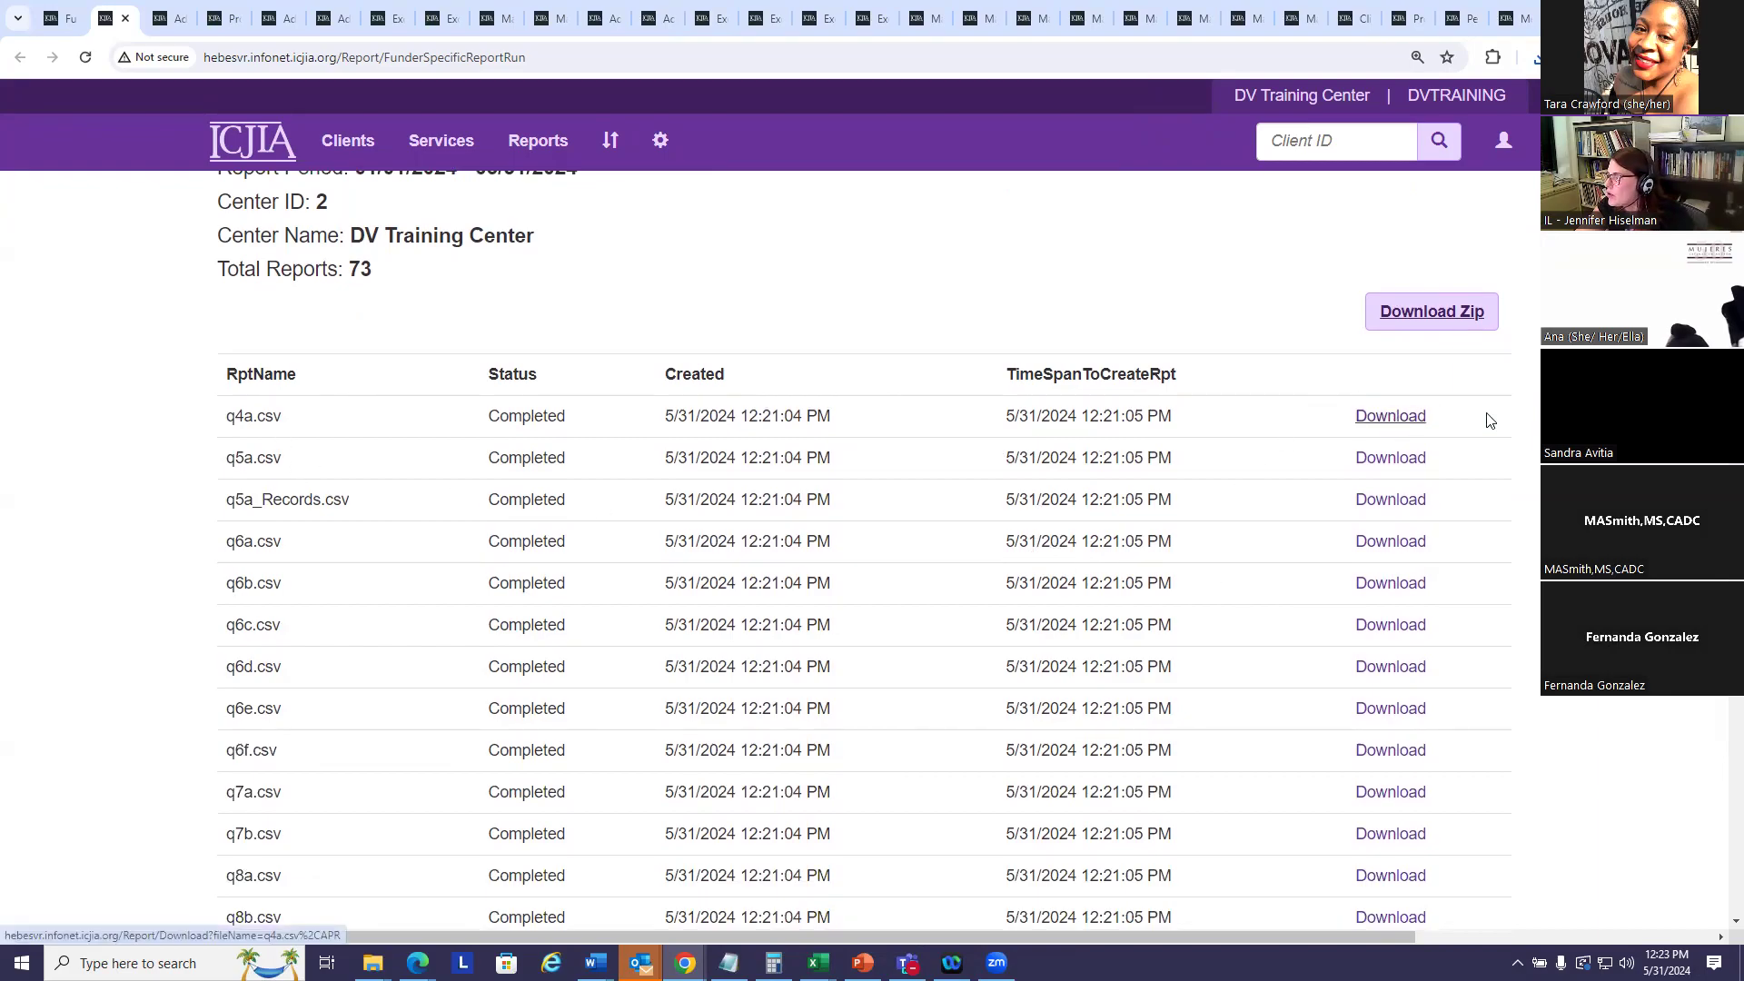
scroll(1453, 427, down, 2)
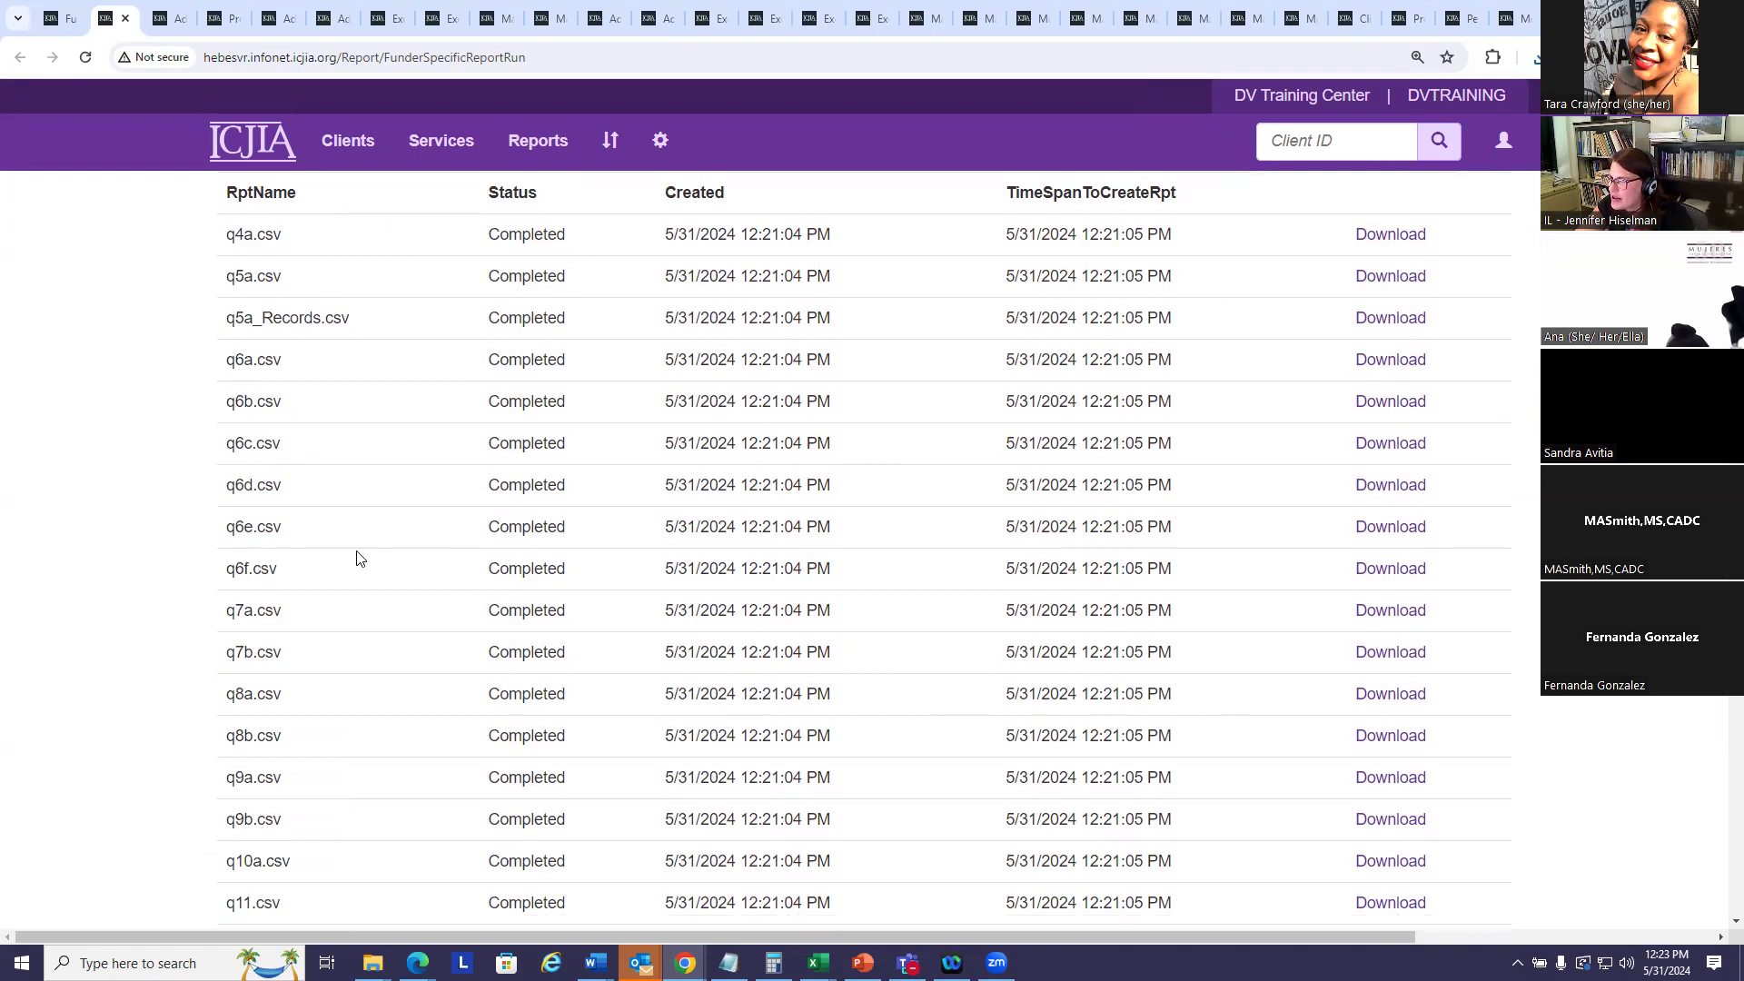
click(1394, 570)
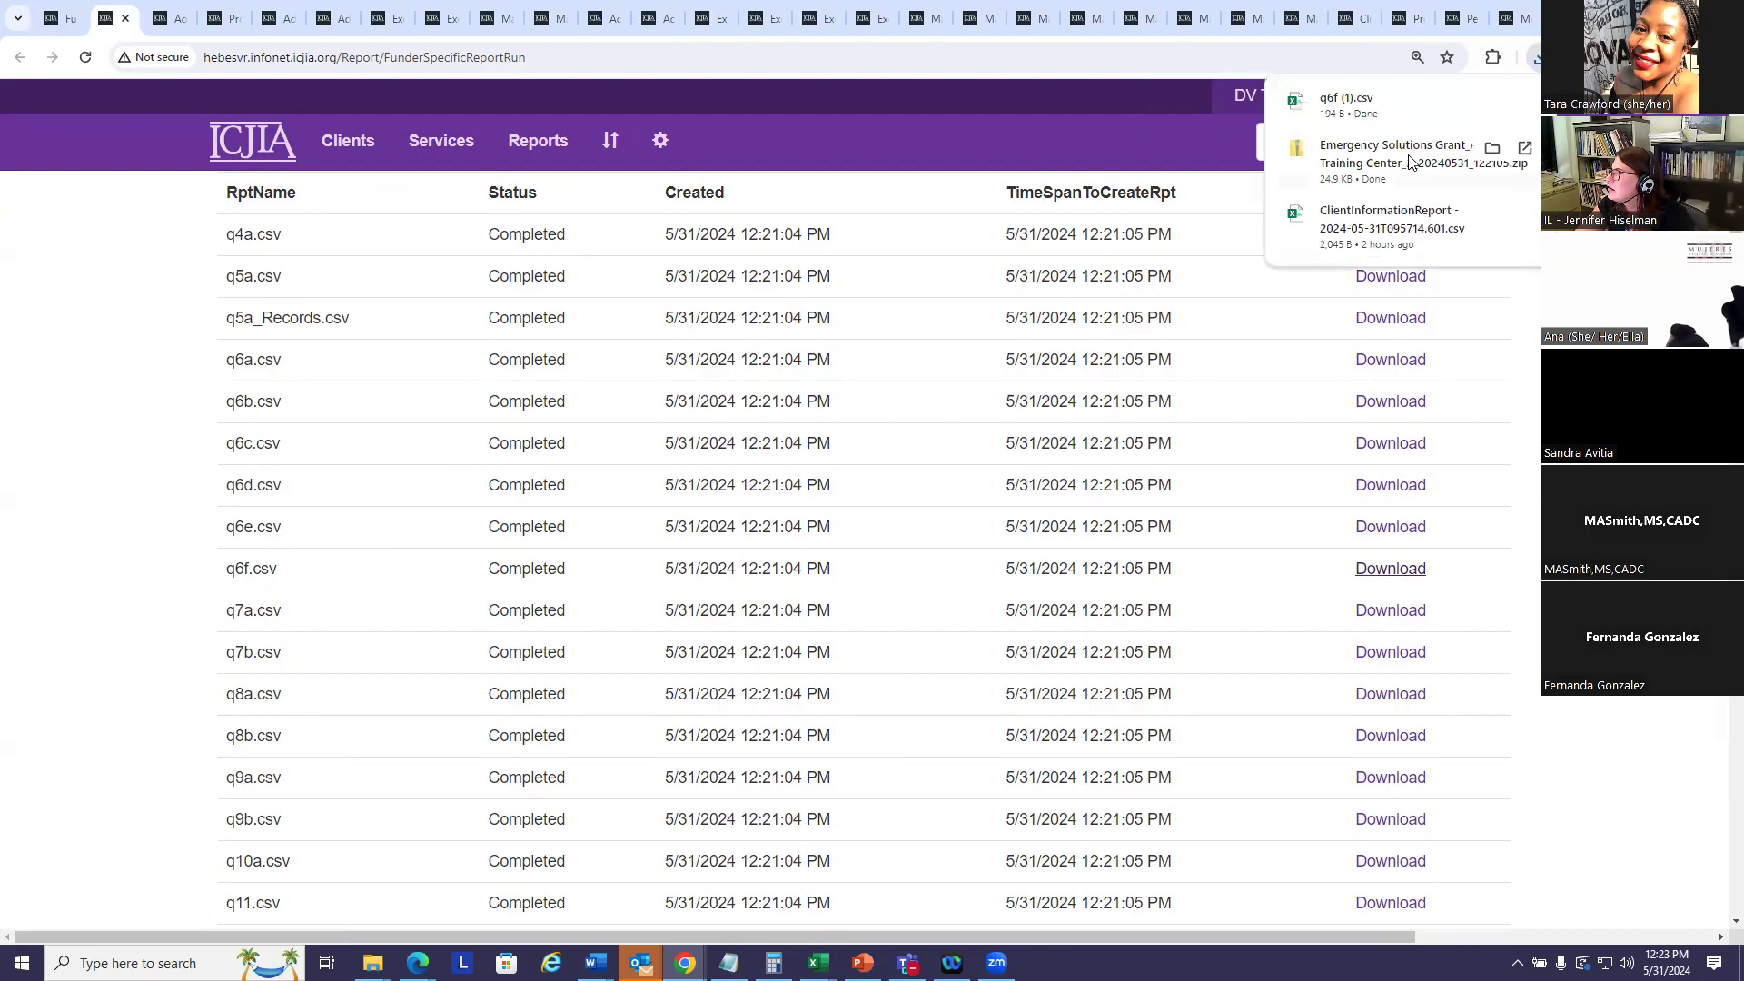
click(1345, 104)
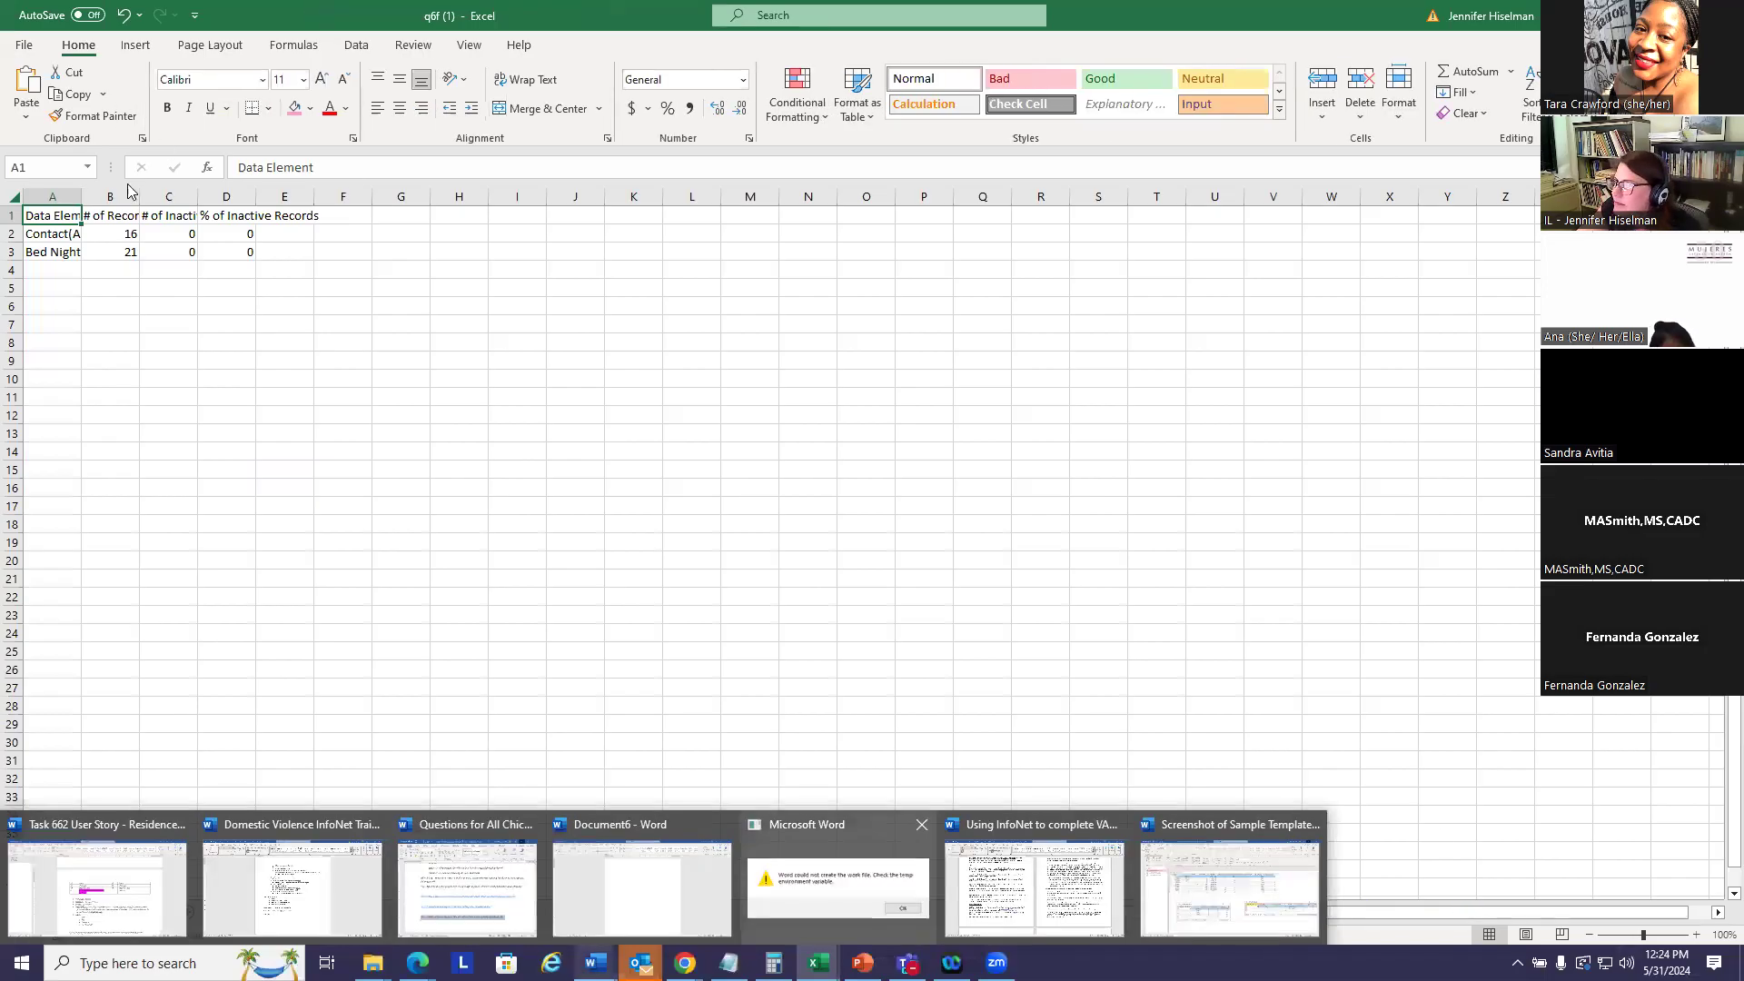
- Widen column A of the q6f sheet so more of the data element names can be read
drag(81, 196, 202, 196)
drag(603, 451, 640, 452)
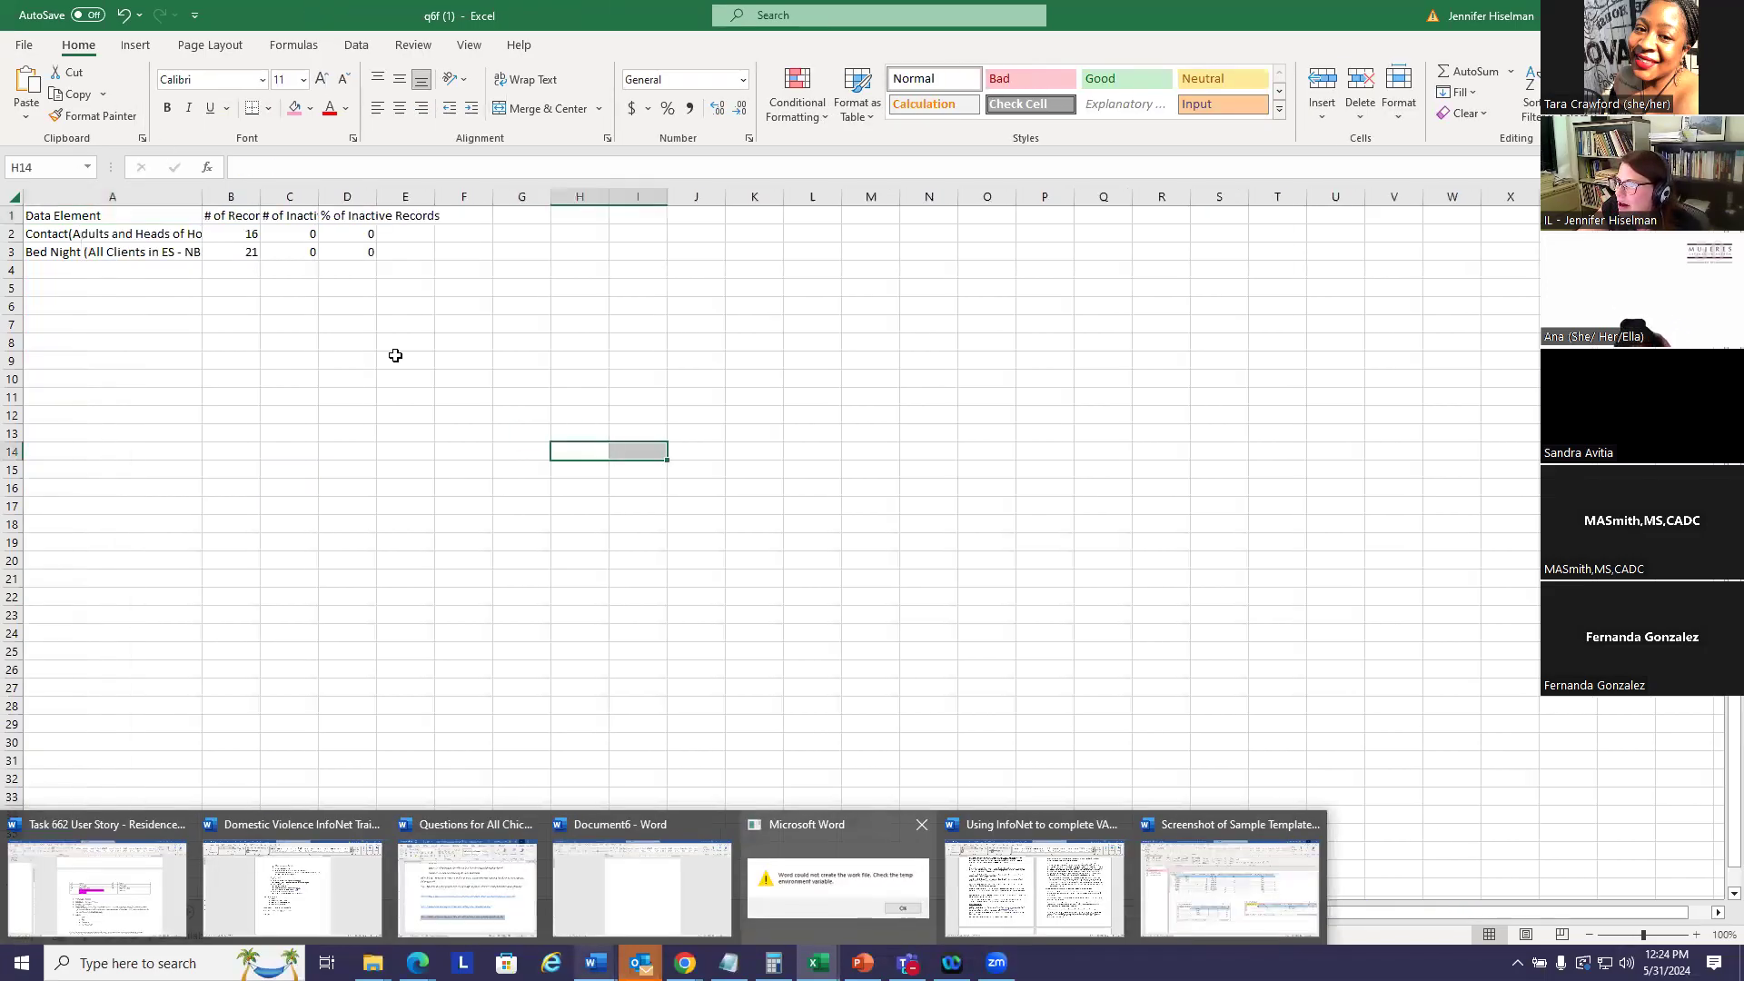
drag(202, 196, 383, 194)
click(821, 527)
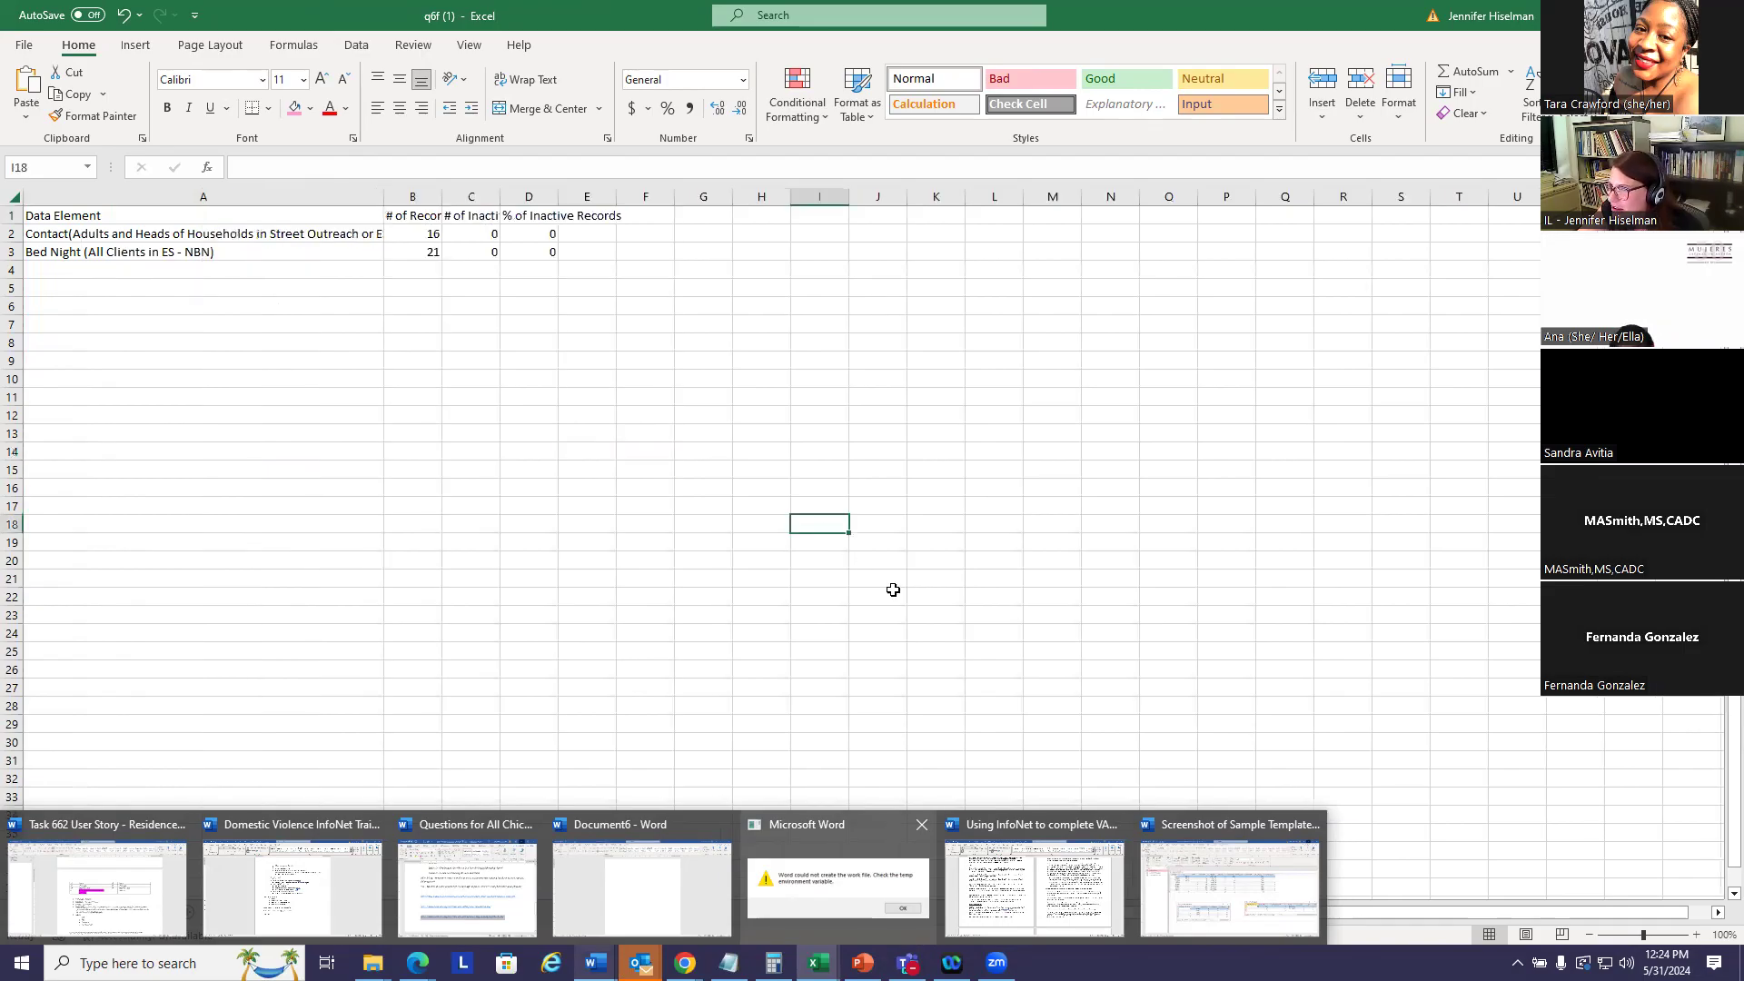
click(1467, 885)
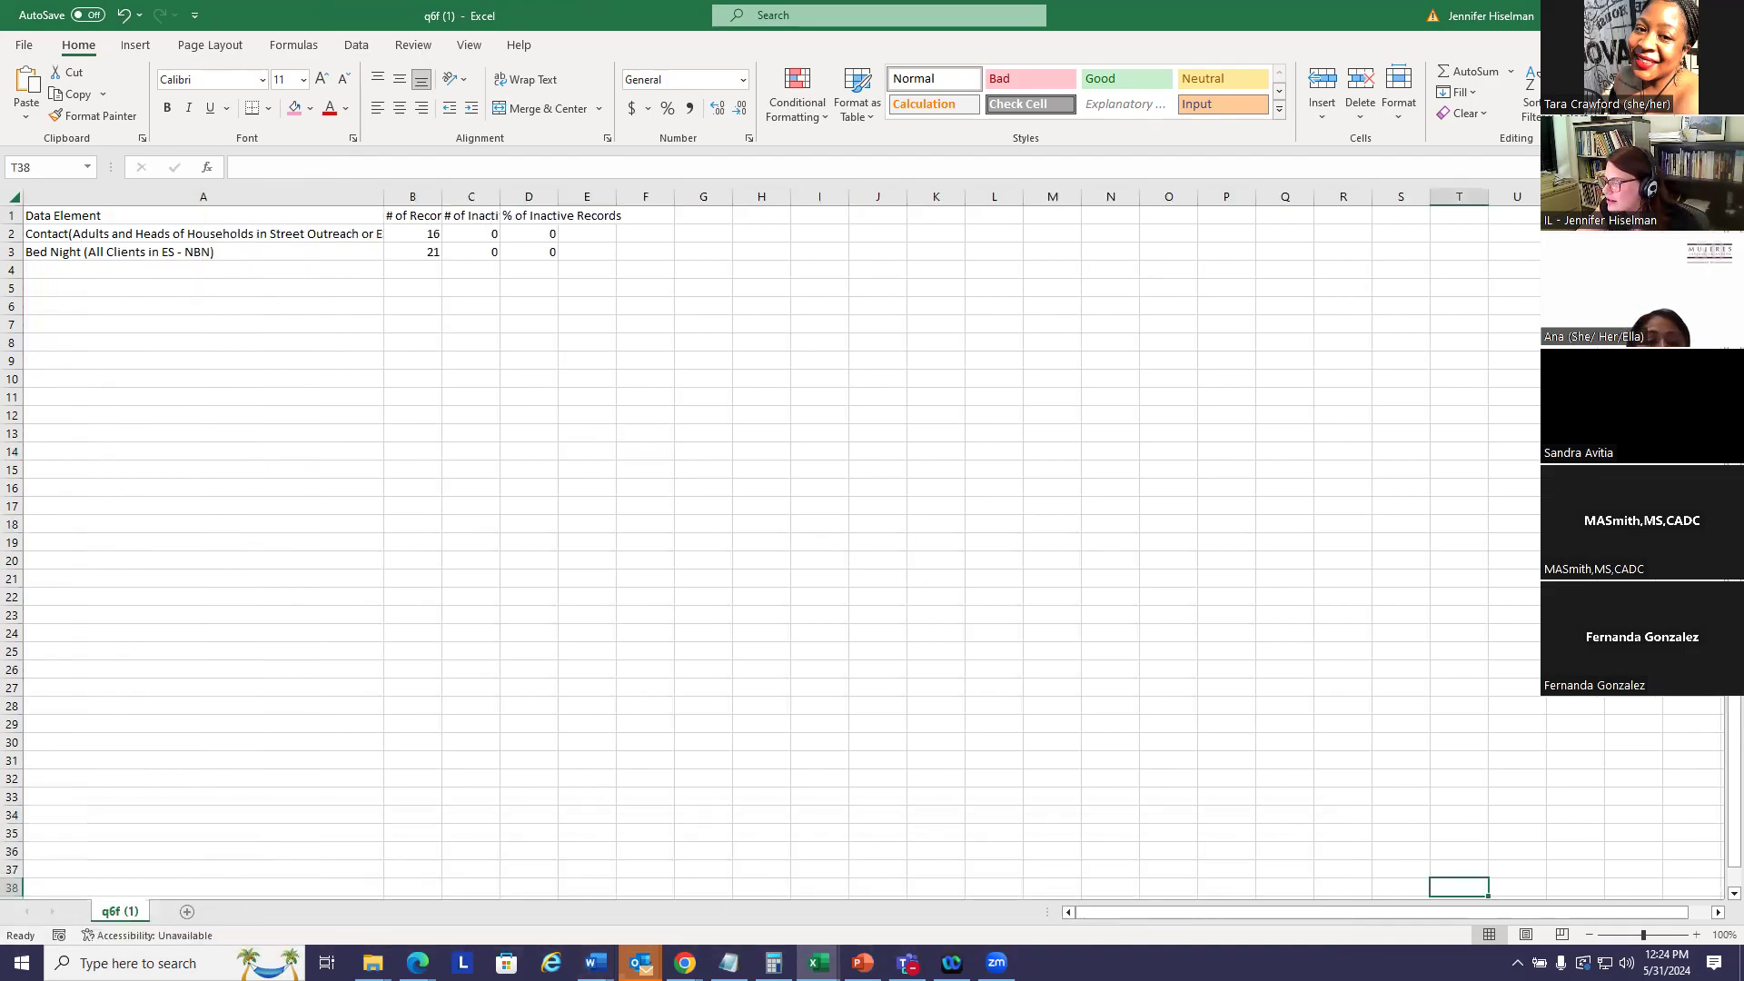
- Enlarge the q6f sheet to 130% and widen column B to fit the "# of Records" heading
click(1696, 935)
click(1695, 935)
click(1695, 935)
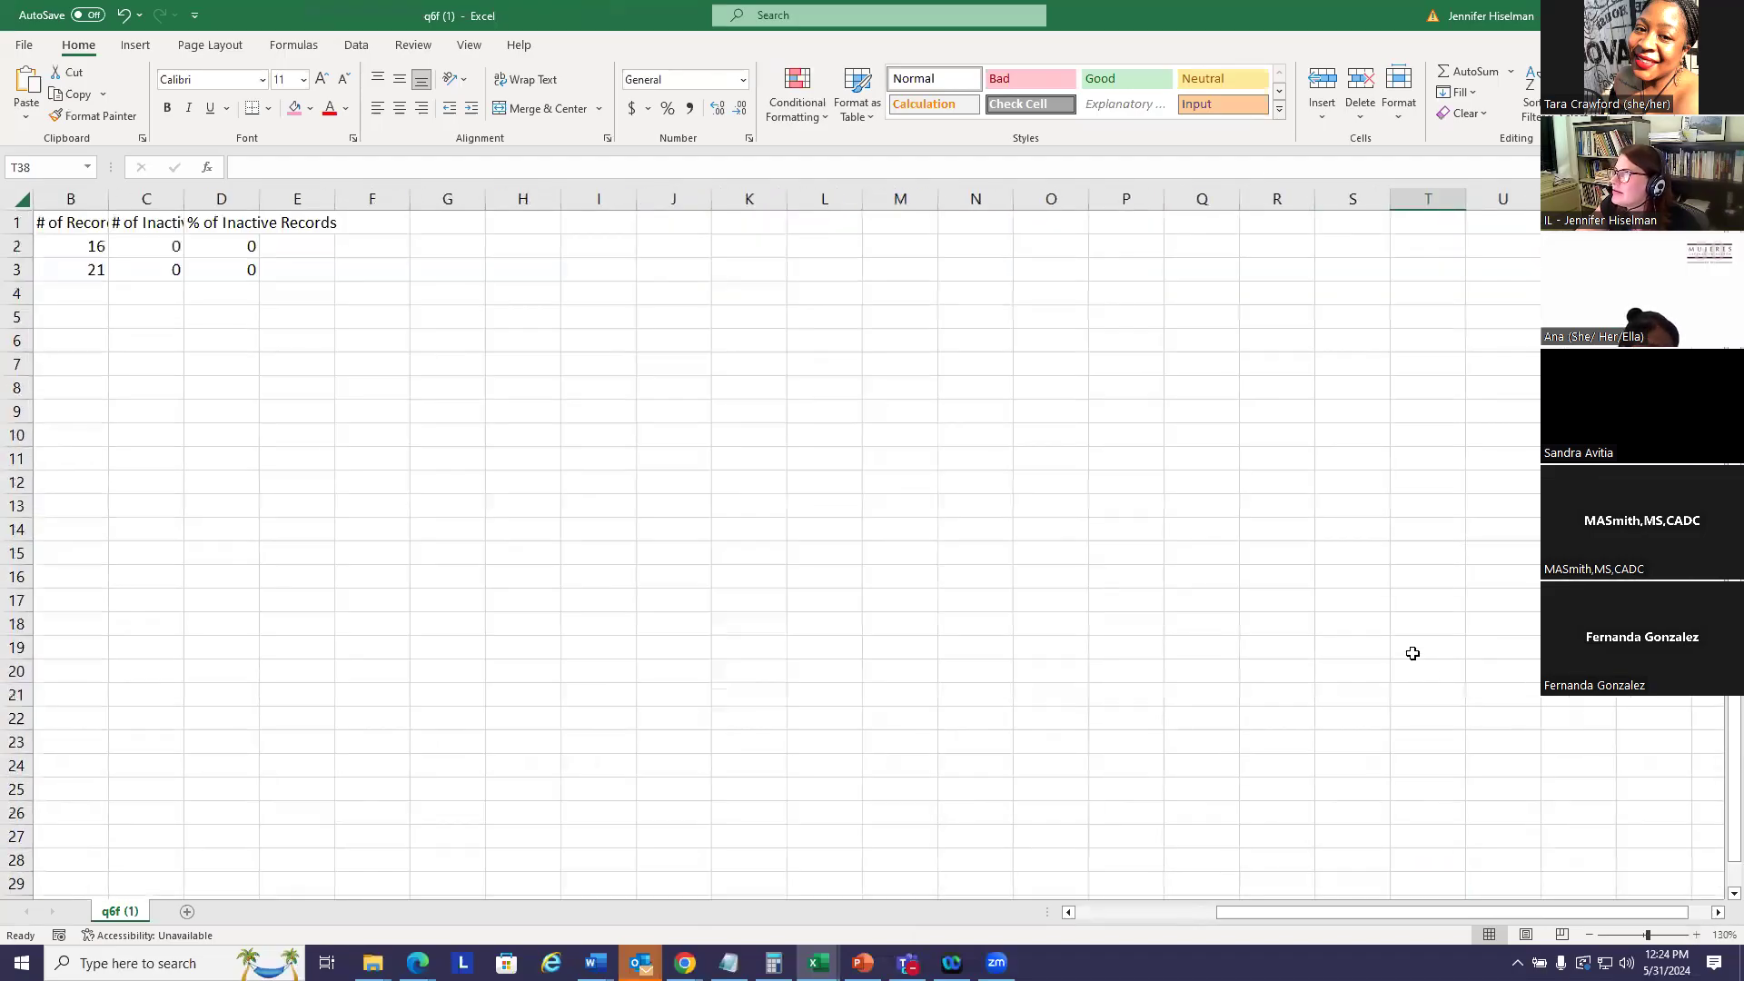
click(1069, 912)
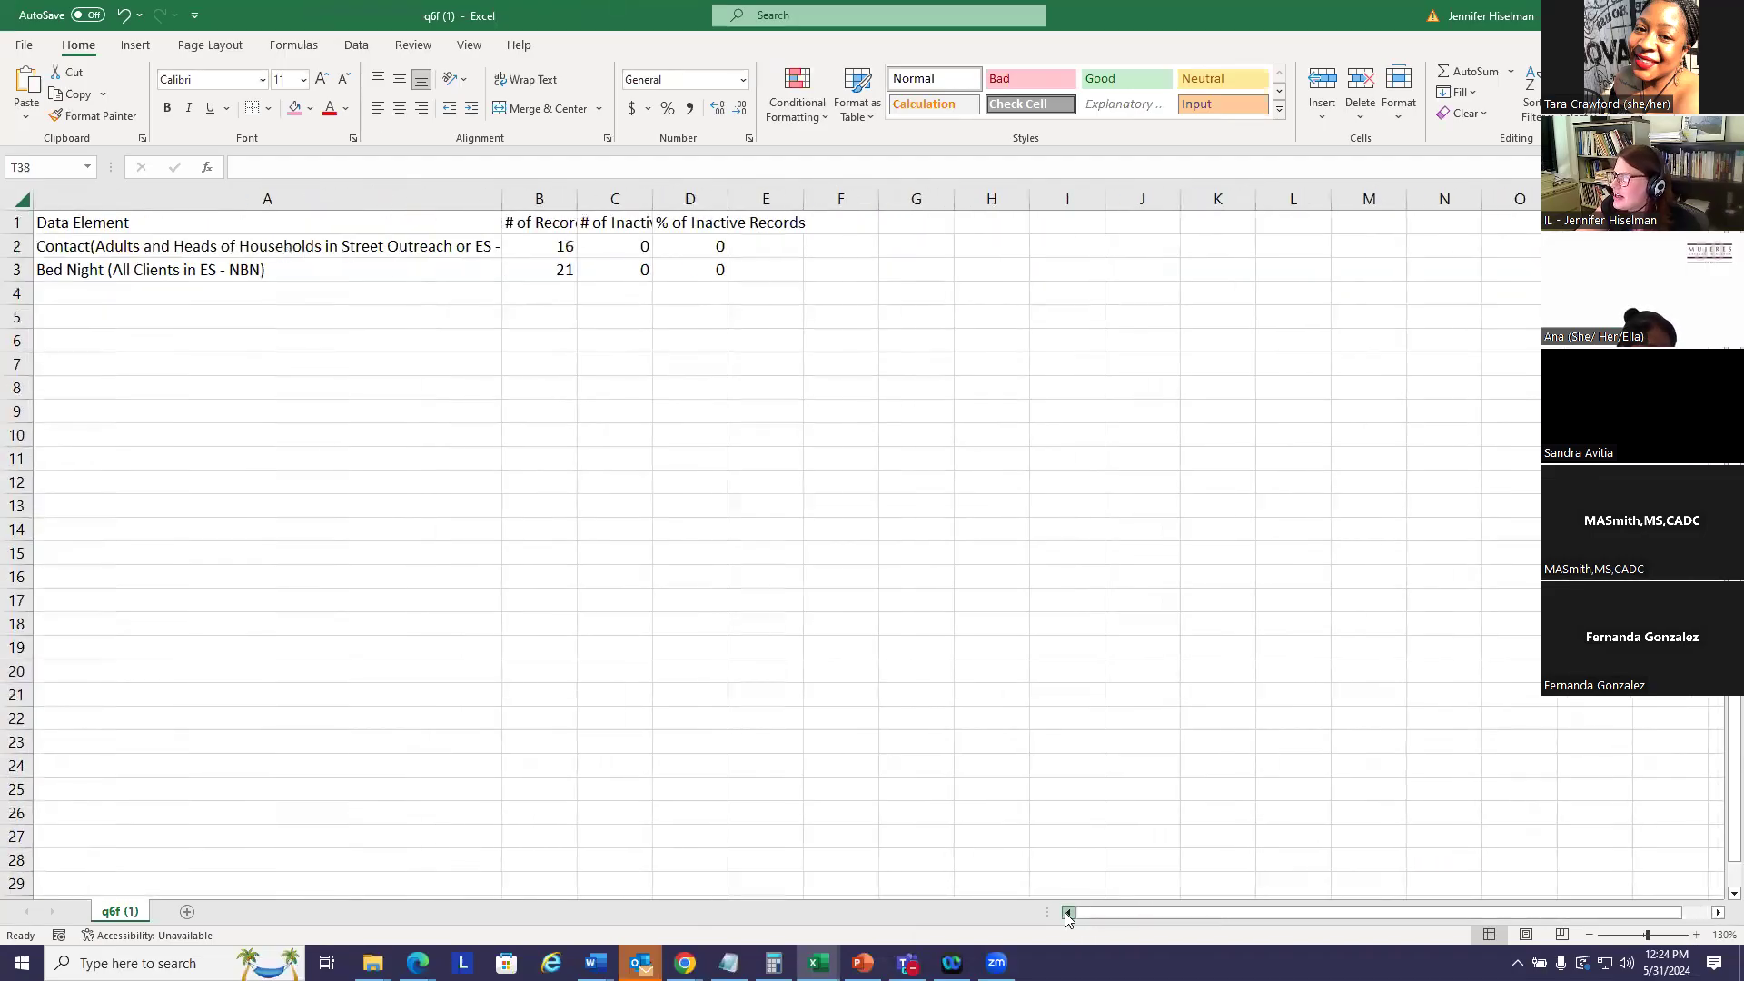
drag(577, 198, 631, 198)
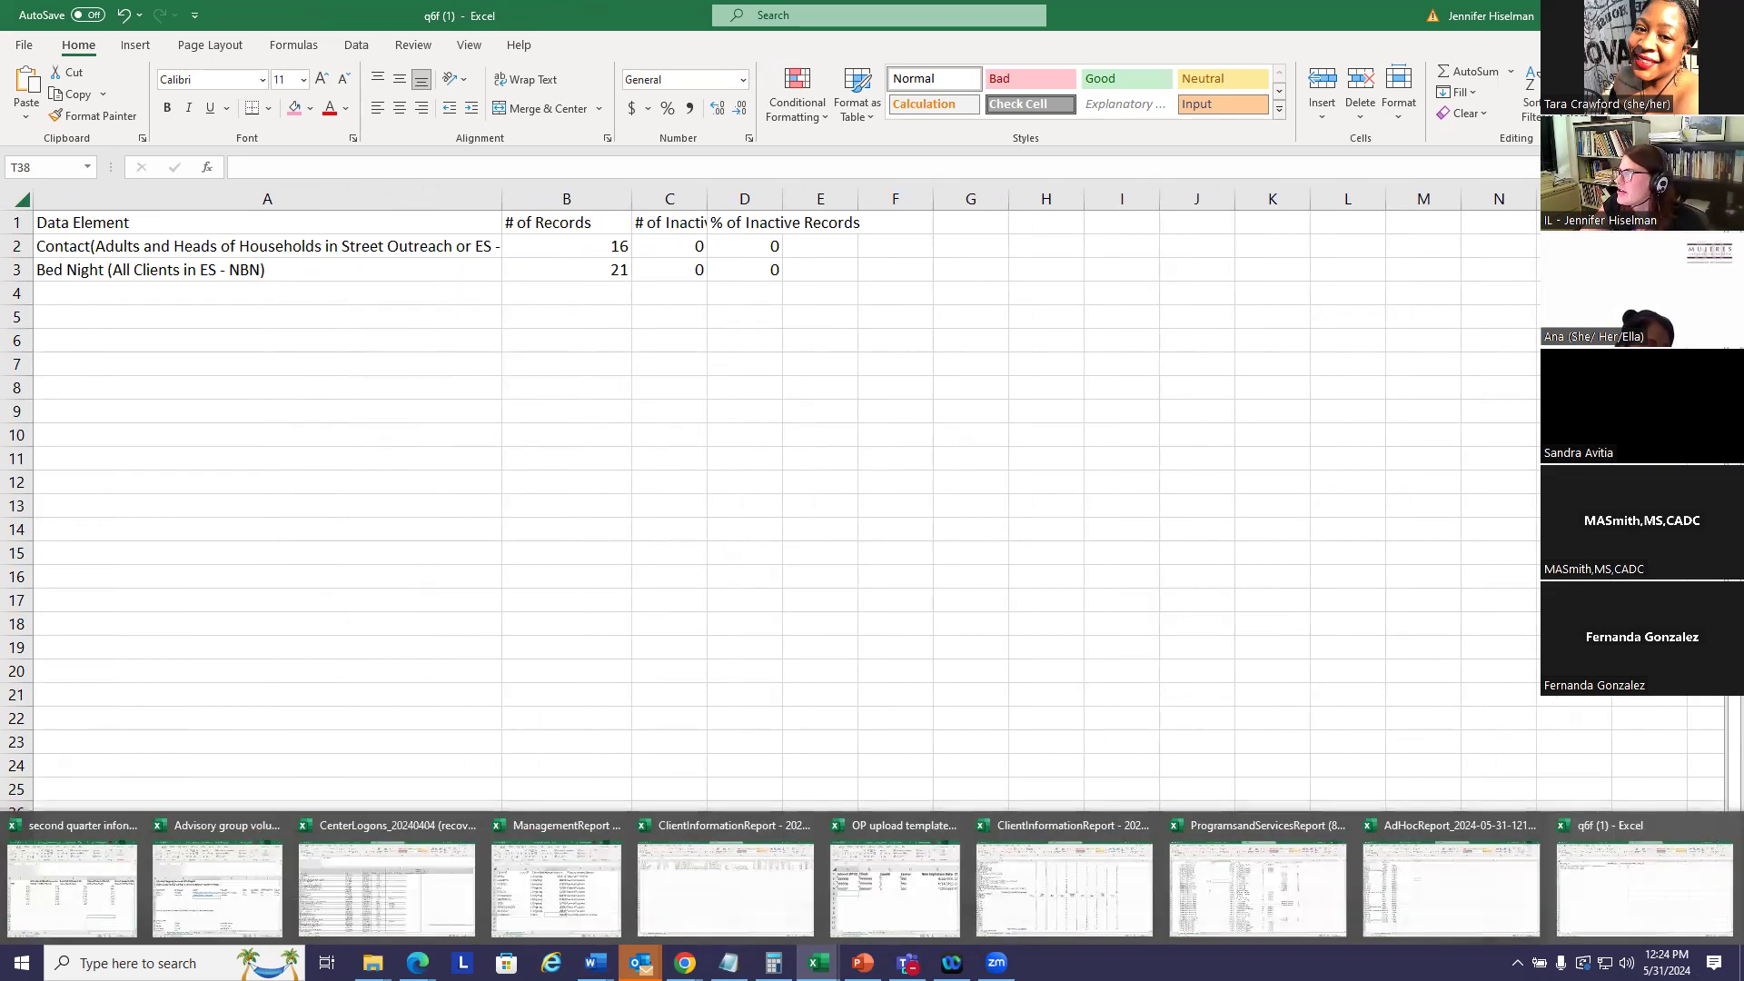
- Close the q6f workbook without saving its changes and return to the HUD report list
click(1721, 14)
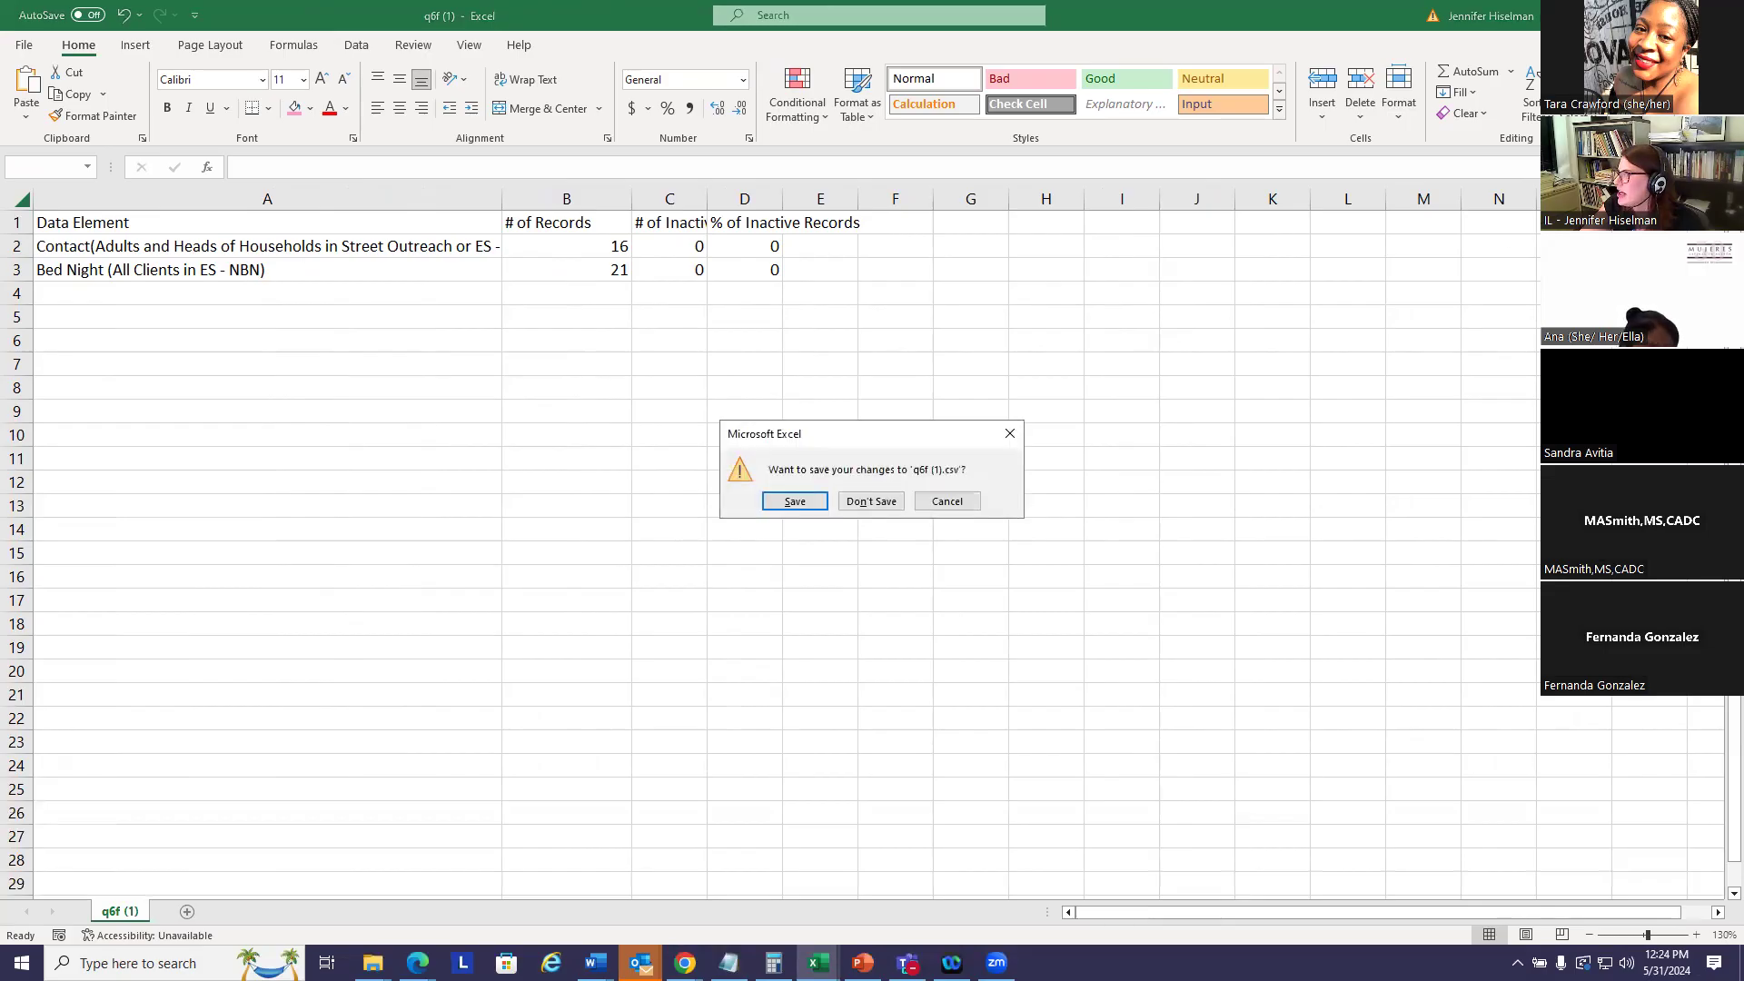
click(867, 502)
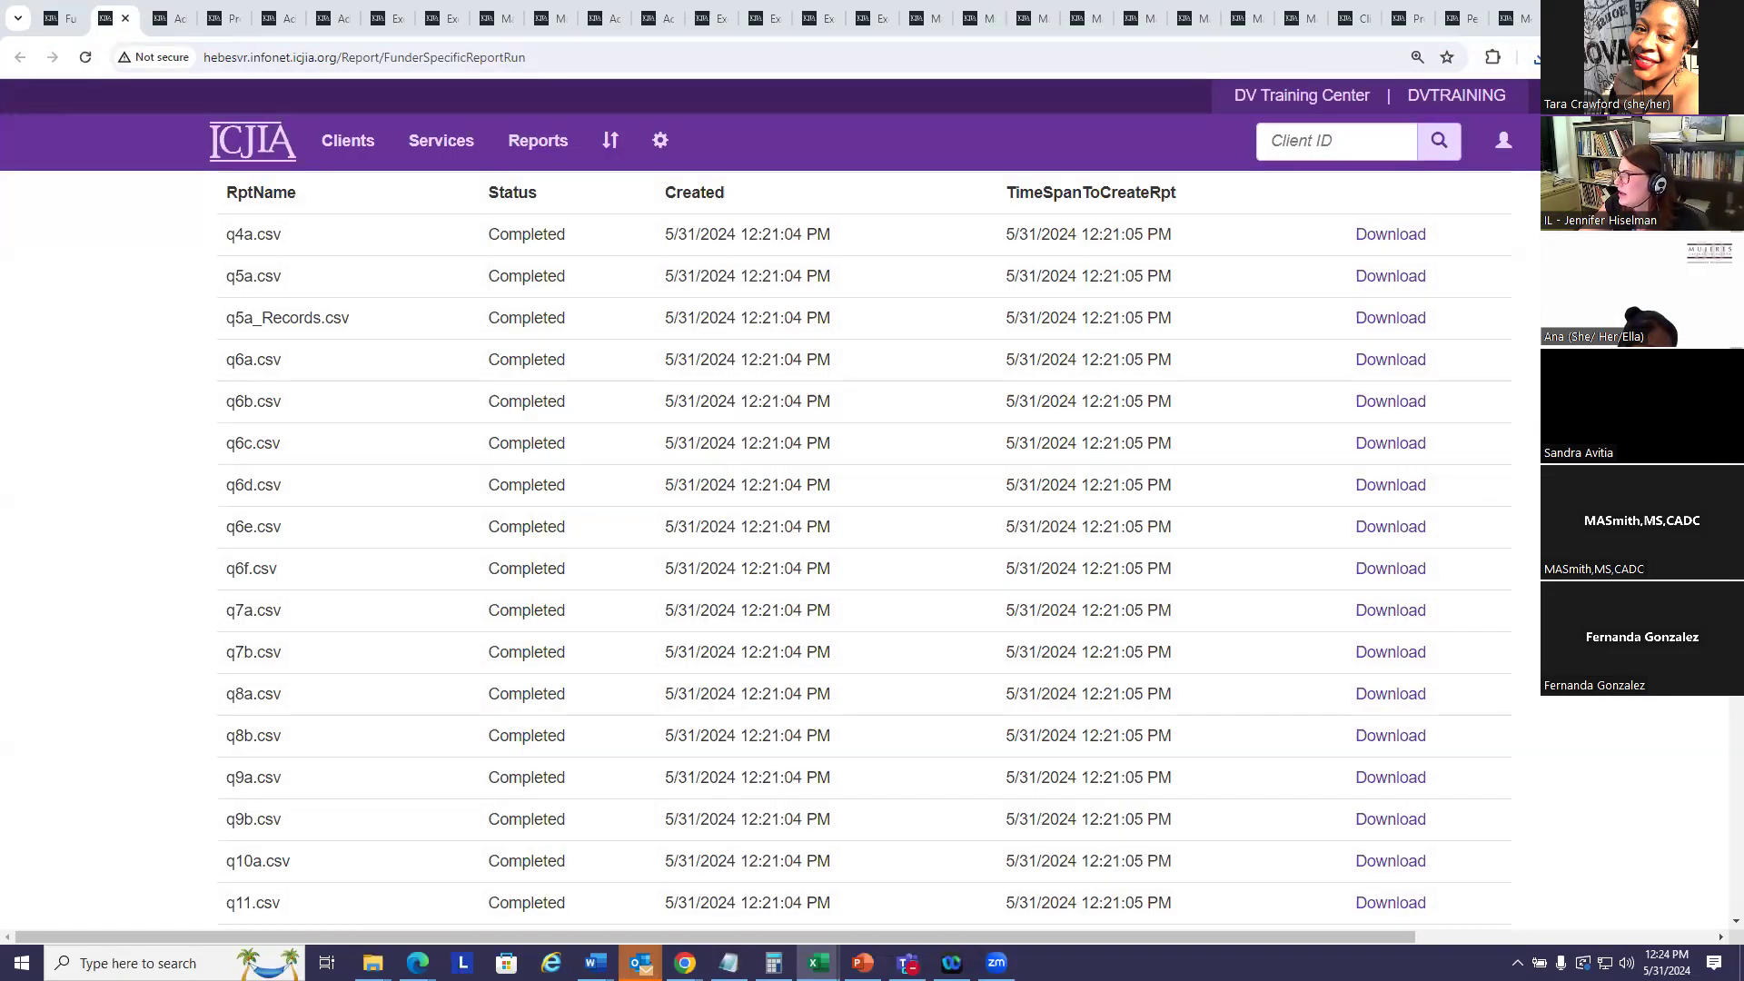
- Highlight the q5a_Records.csv file name in the HUD report list
scroll(1309, 509, up, 4)
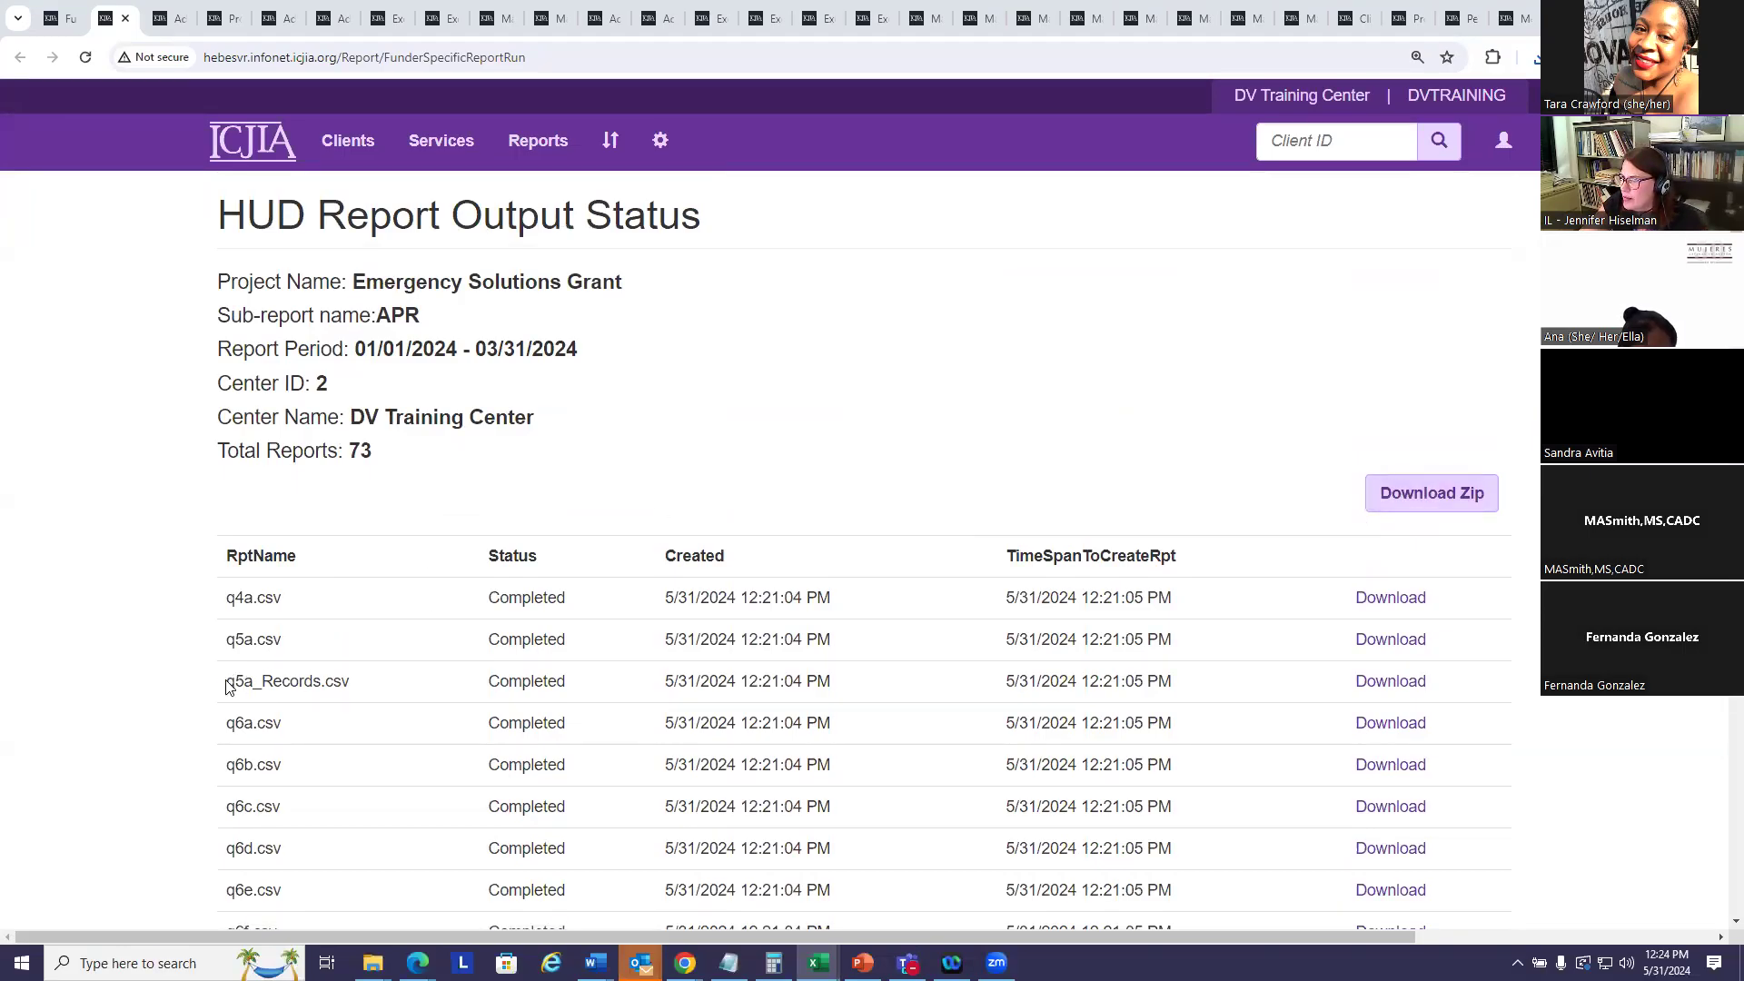
drag(229, 682, 273, 683)
right_click(274, 688)
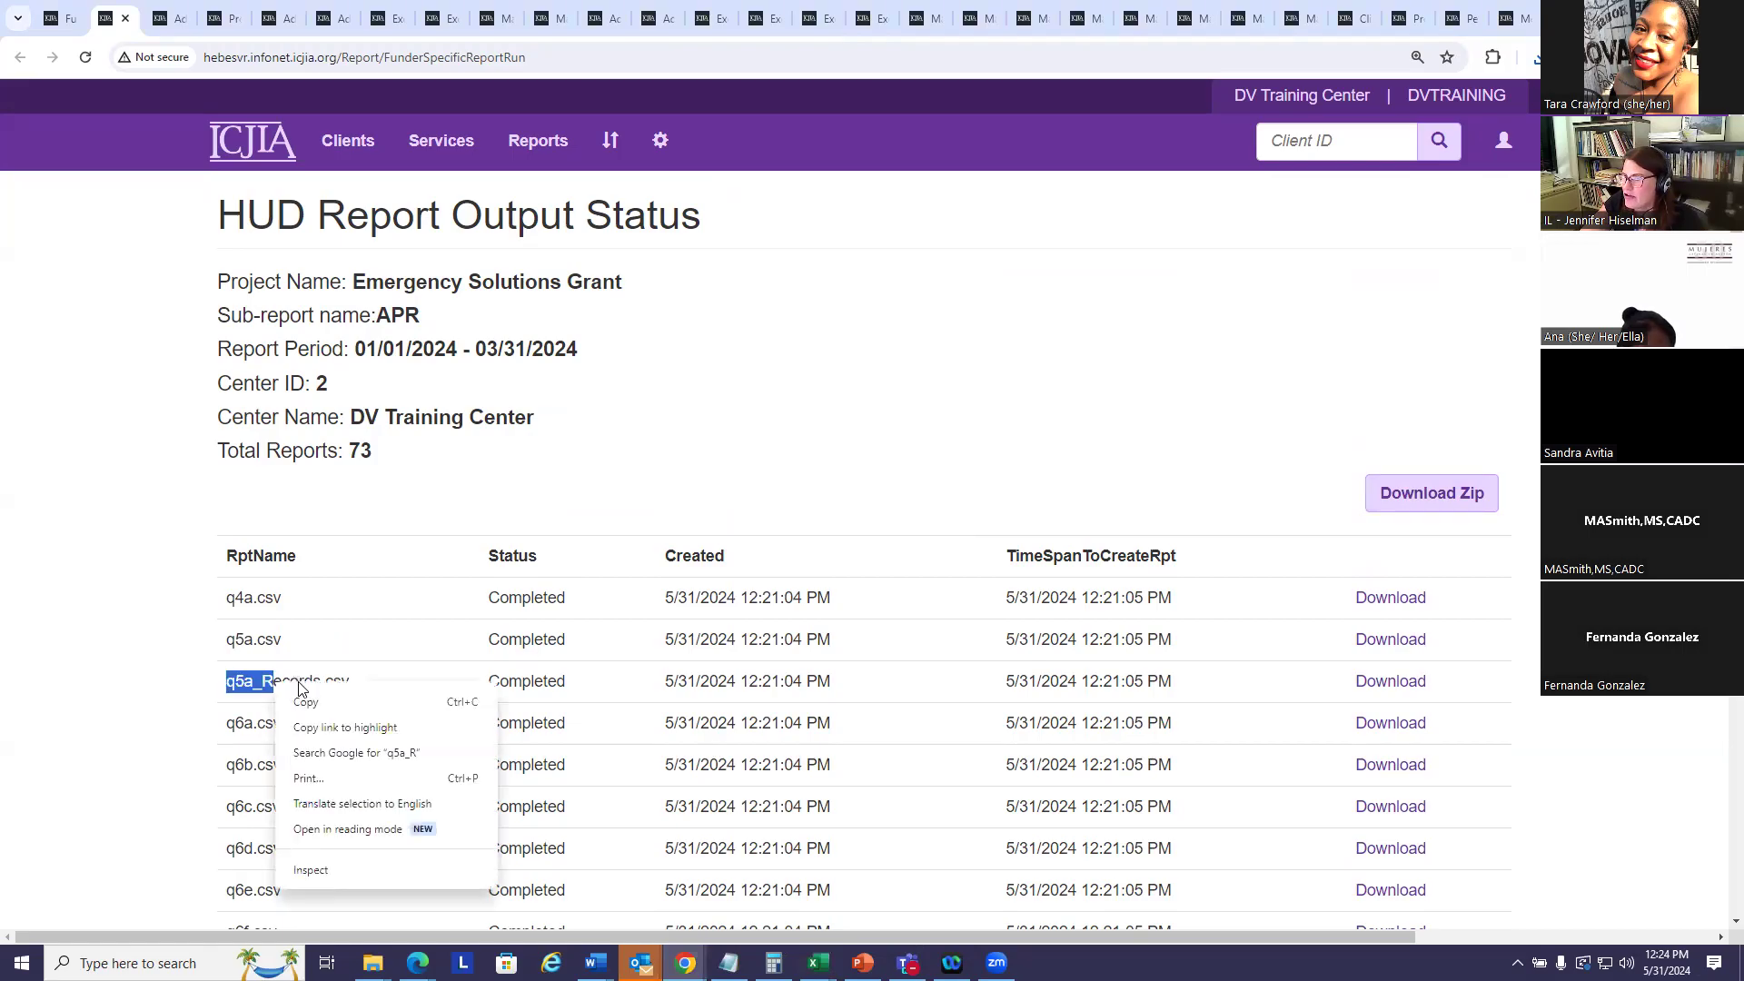
click(354, 672)
drag(378, 691, 262, 683)
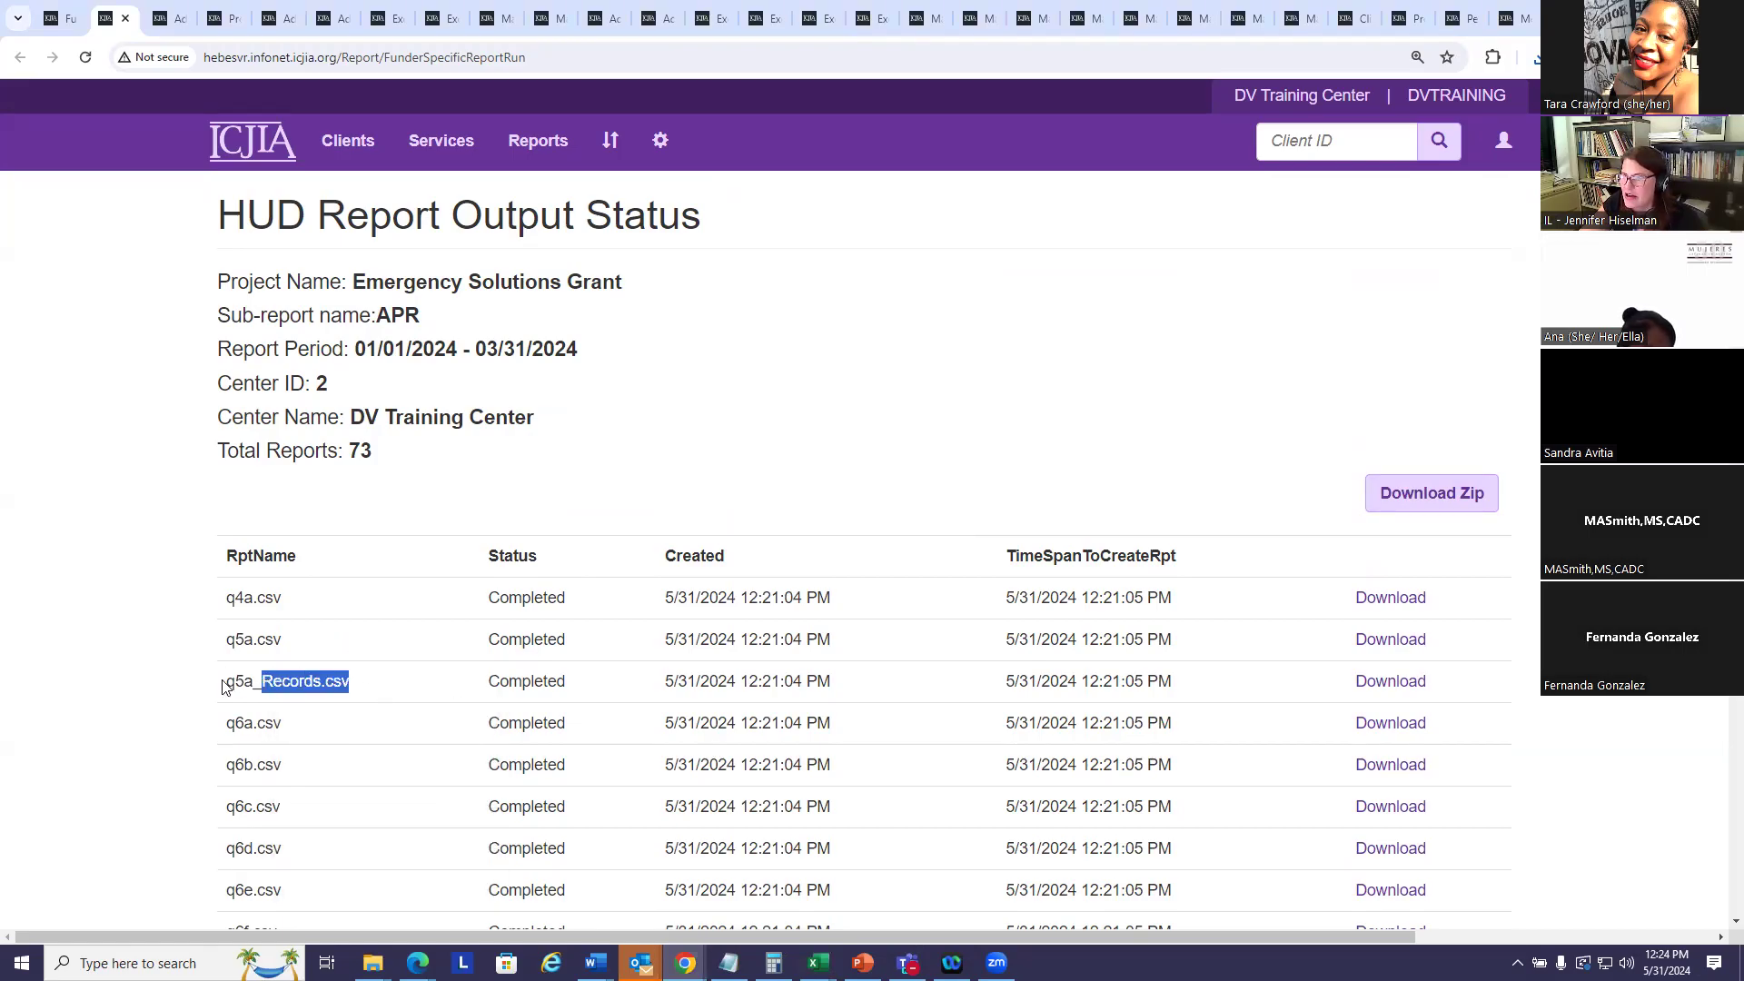
click(228, 681)
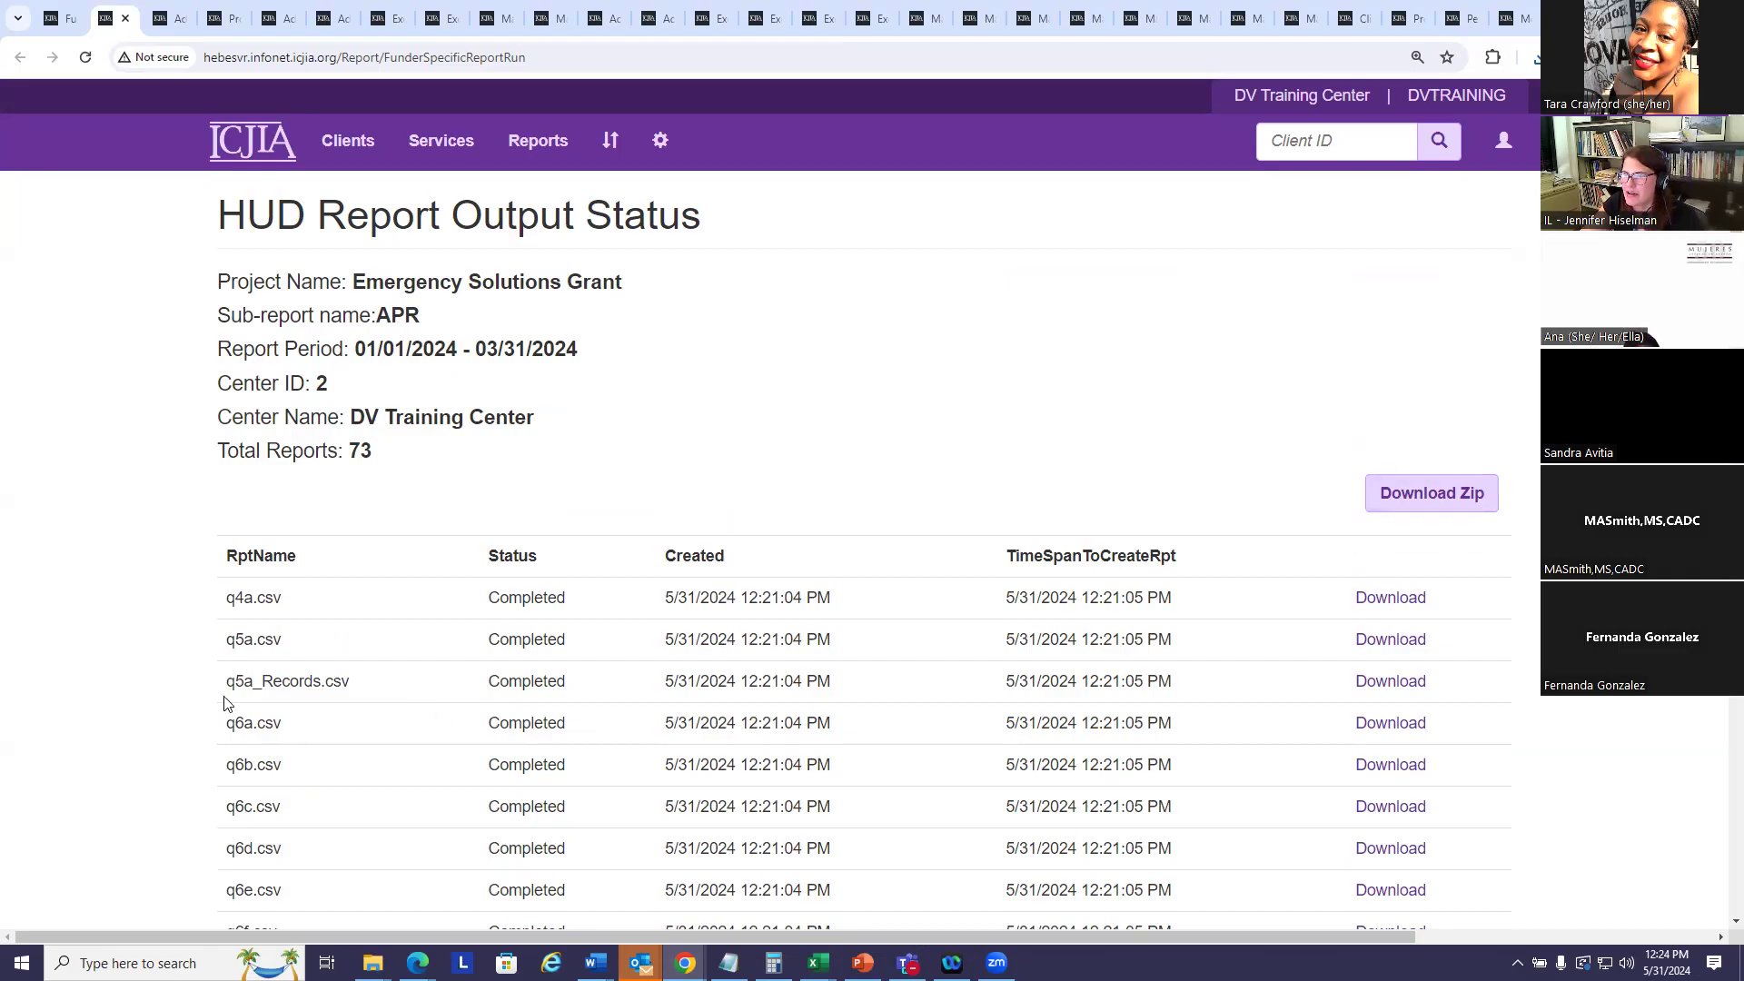
drag(228, 682, 366, 692)
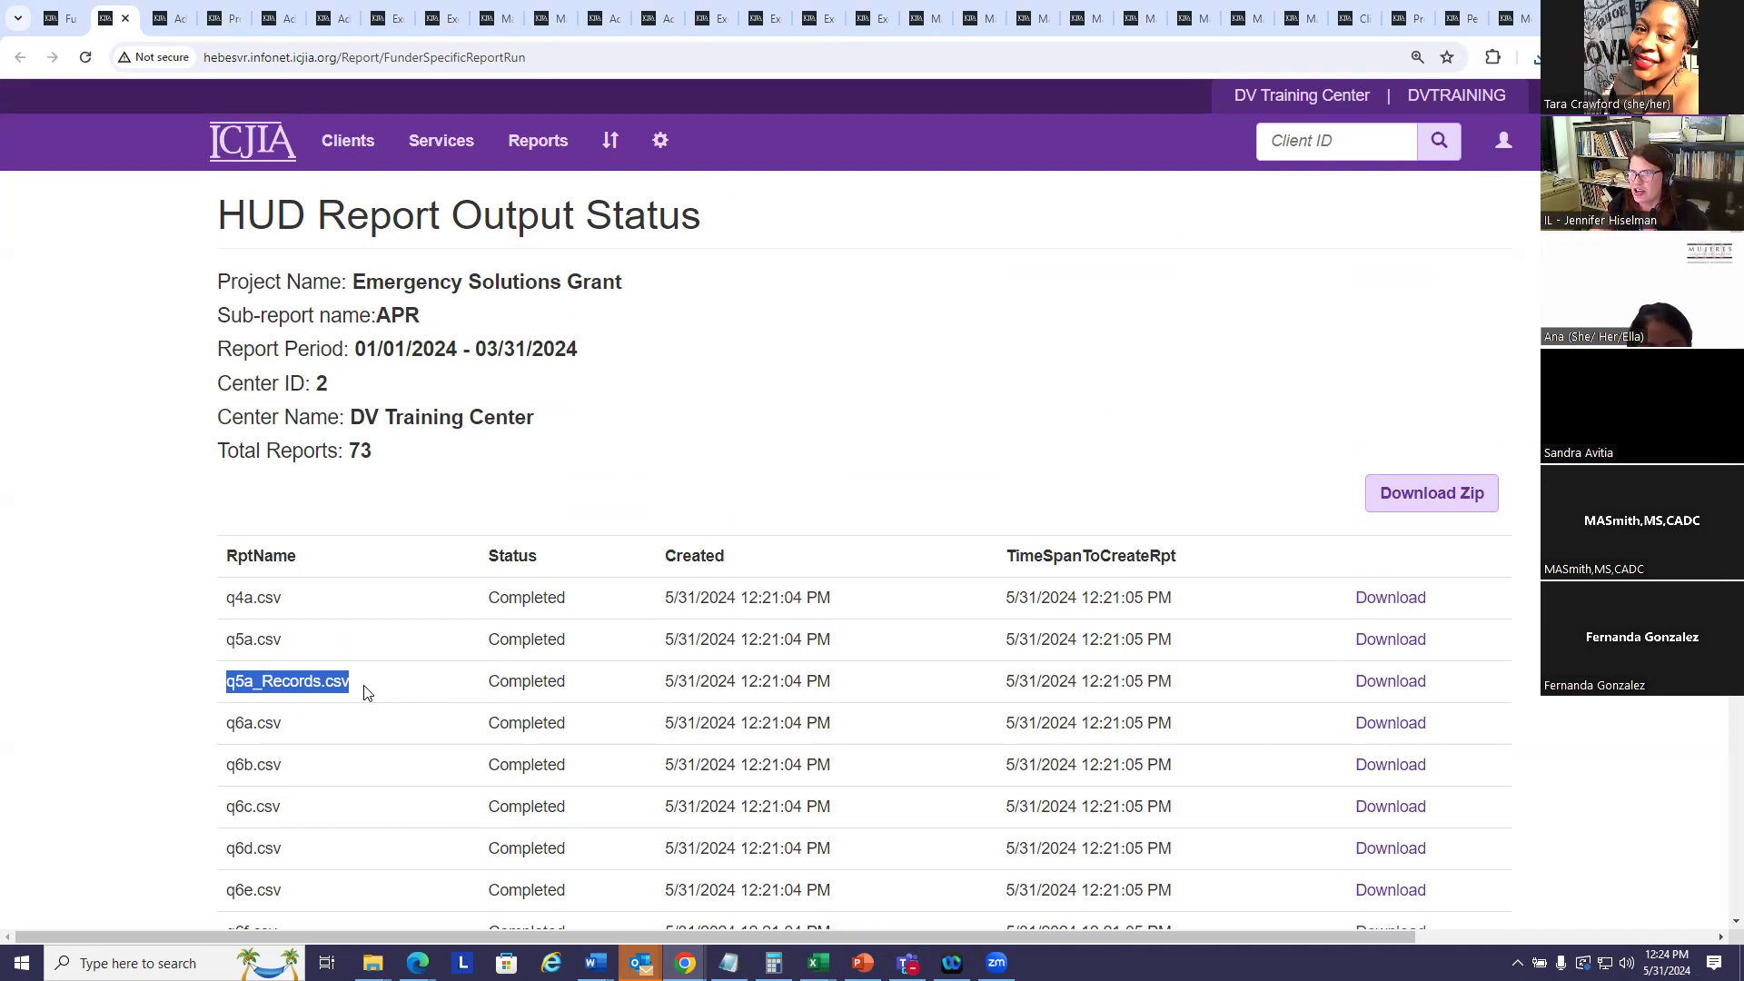
- Download the single report q5a.csv from the HUD report list
click(245, 643)
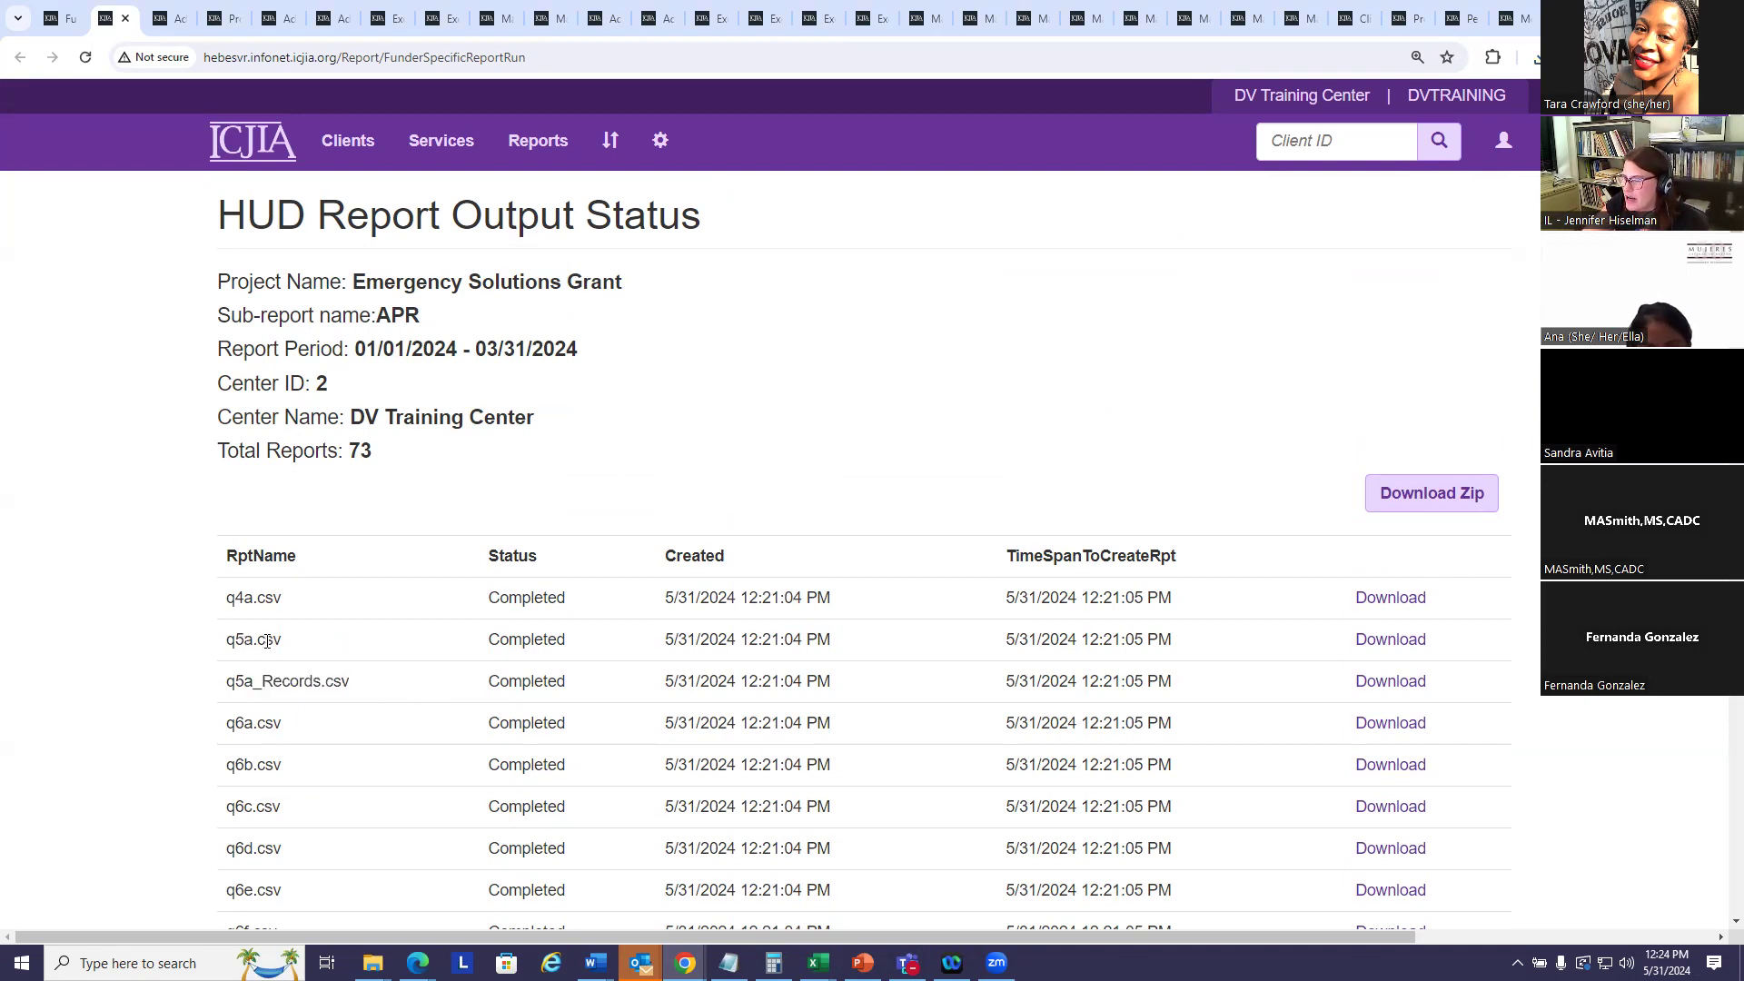
click(1390, 639)
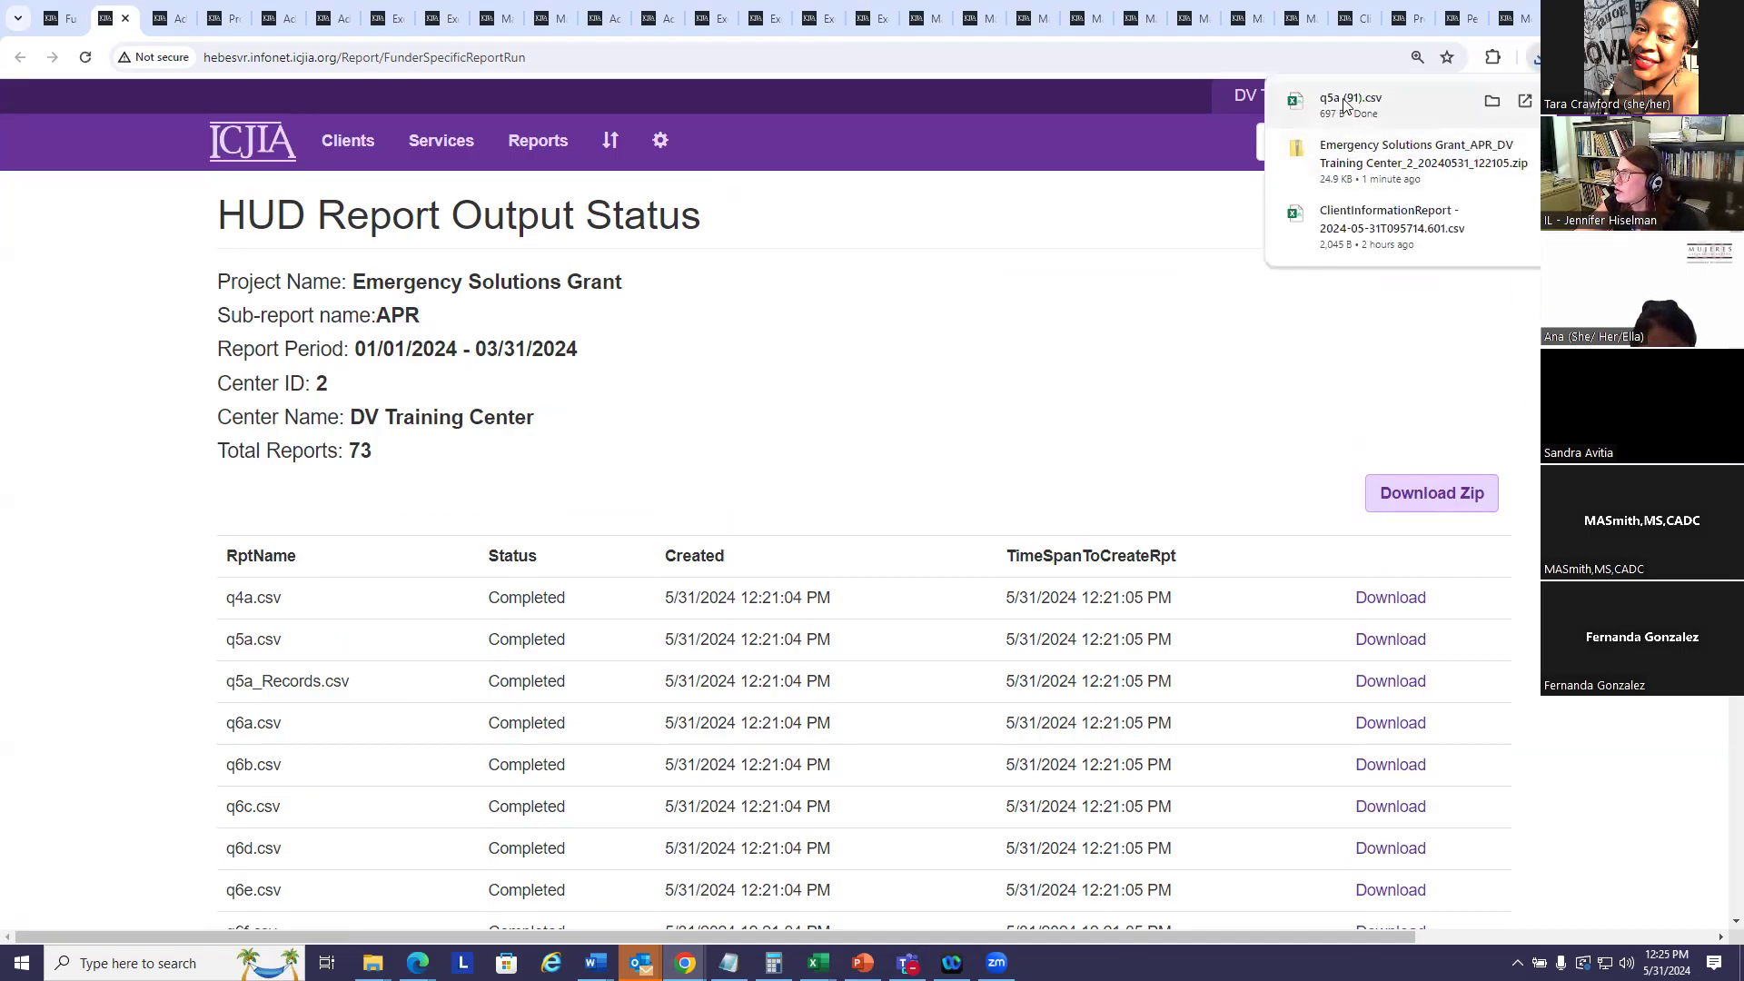
- Open the downloaded q5a report in Excel, widen column A, check the client count for total persons served, and minimize the workbook
click(1346, 102)
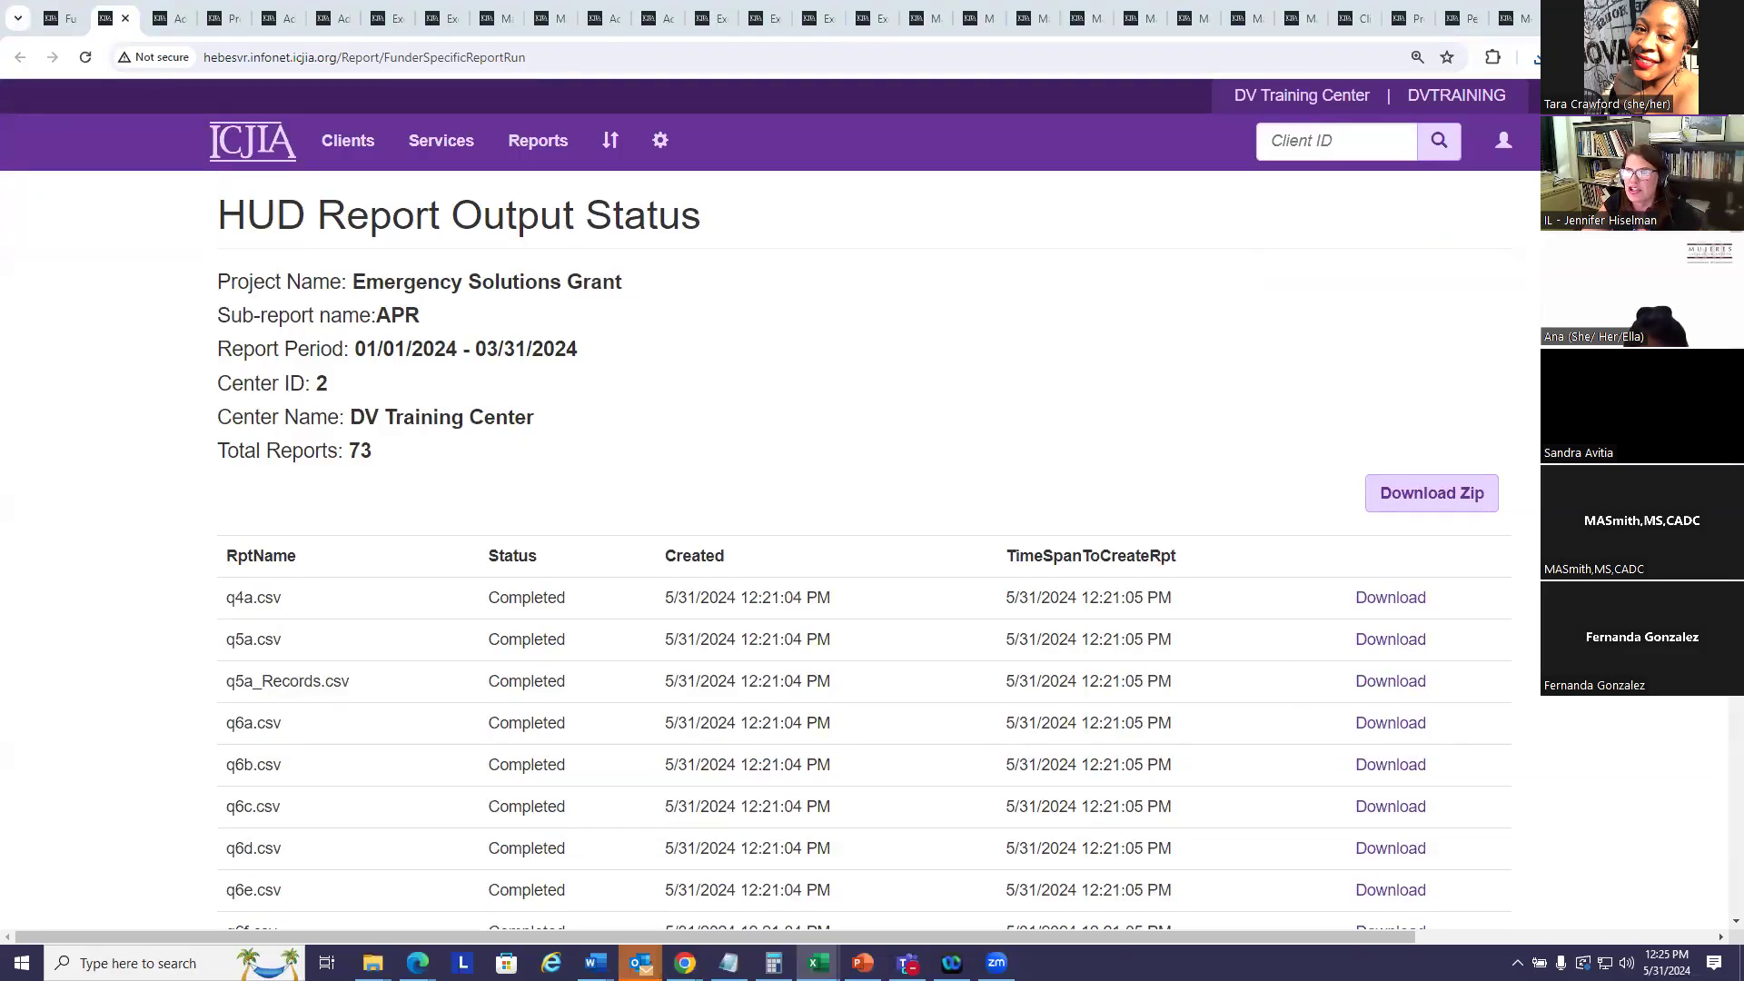
drag(638, 264, 783, 262)
click(878, 299)
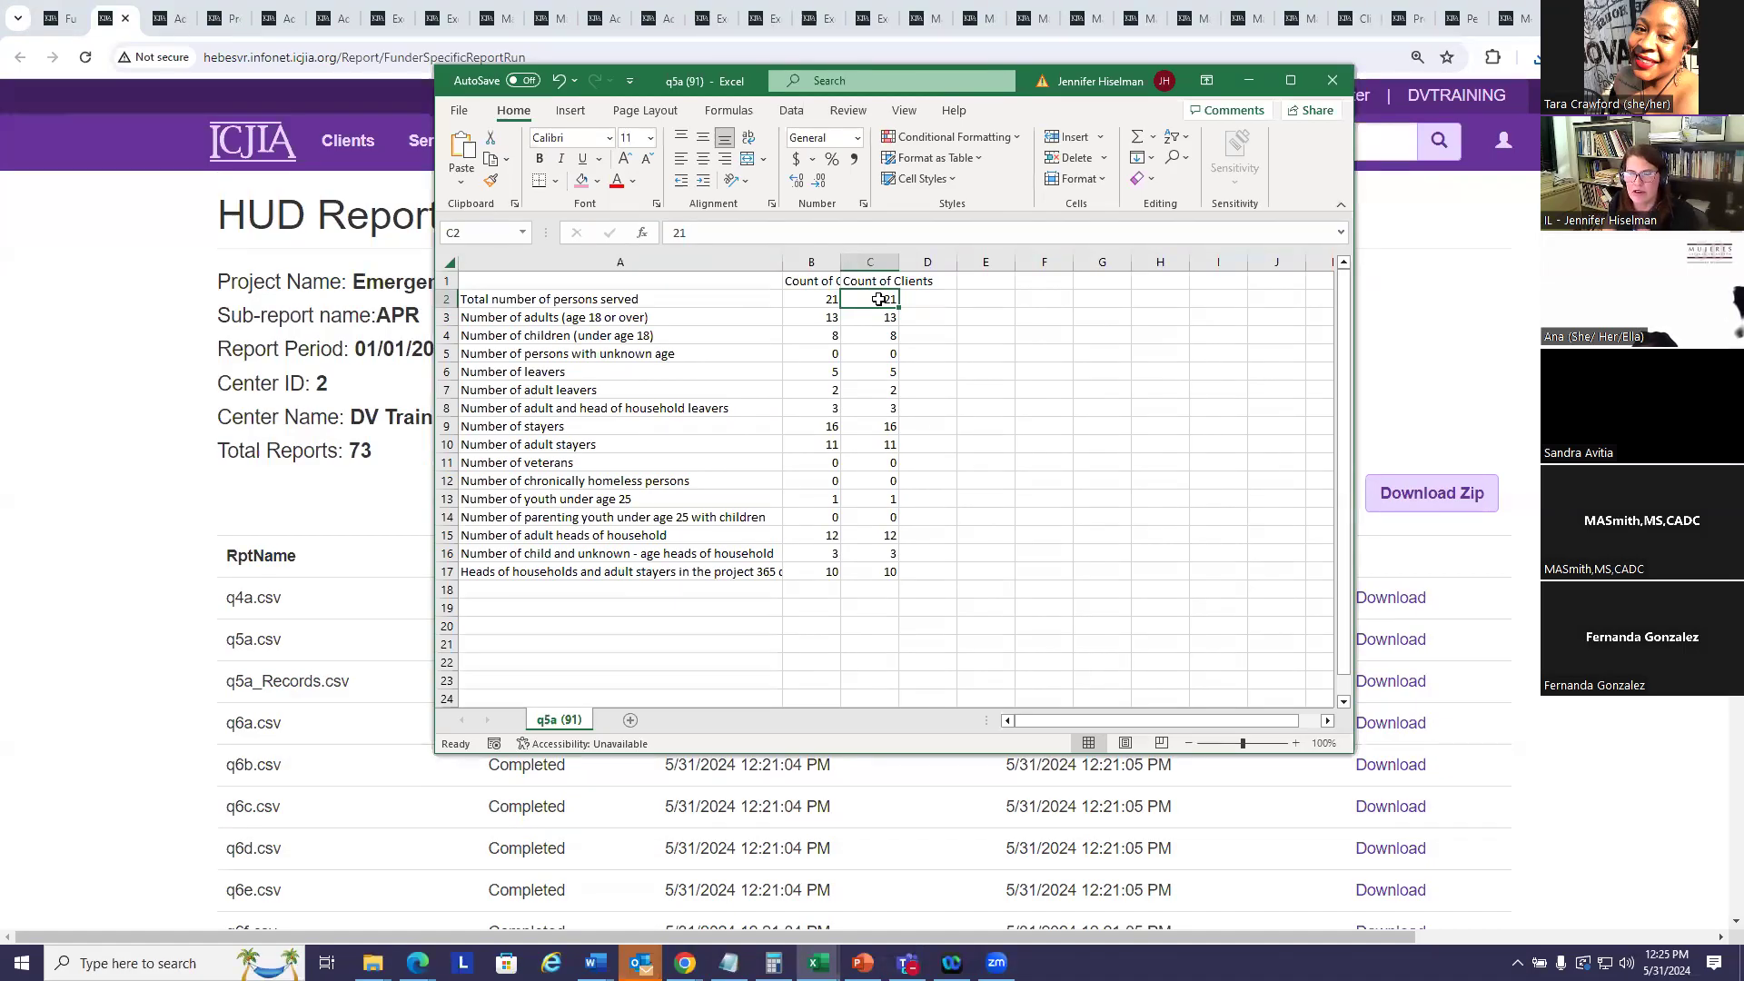
click(1252, 84)
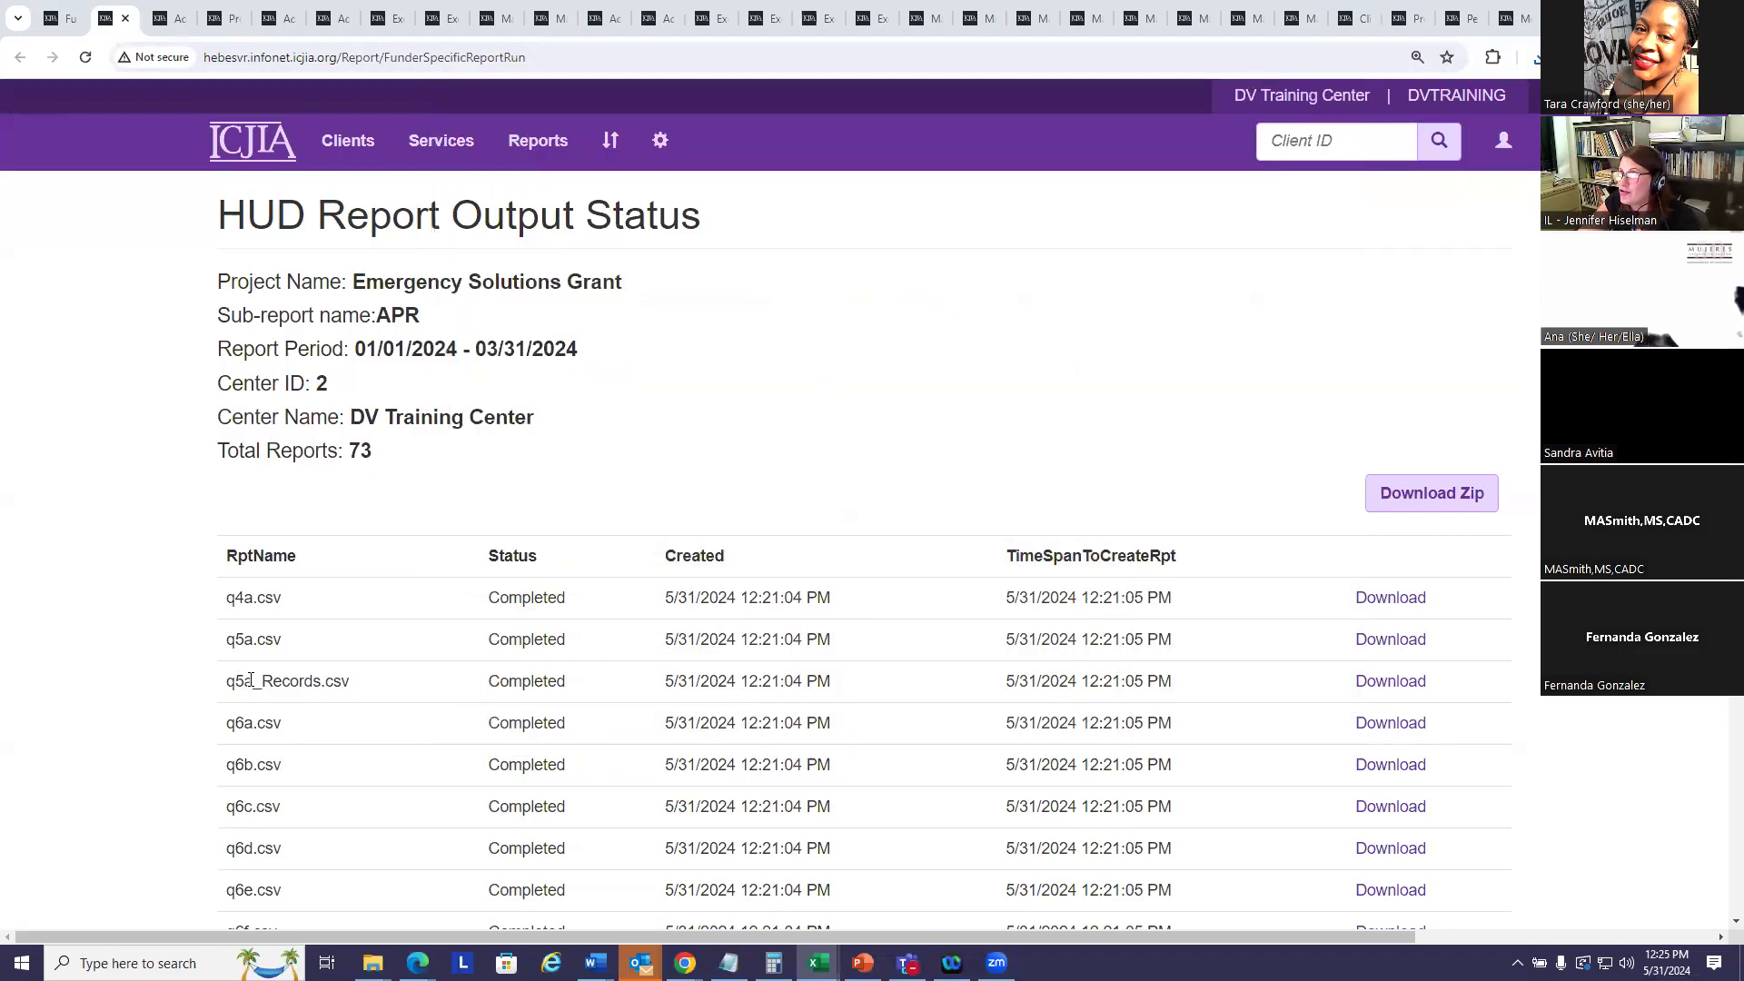
- Download the single report q5a_Records.csv from the HUD report list and open it in Excel
click(1390, 683)
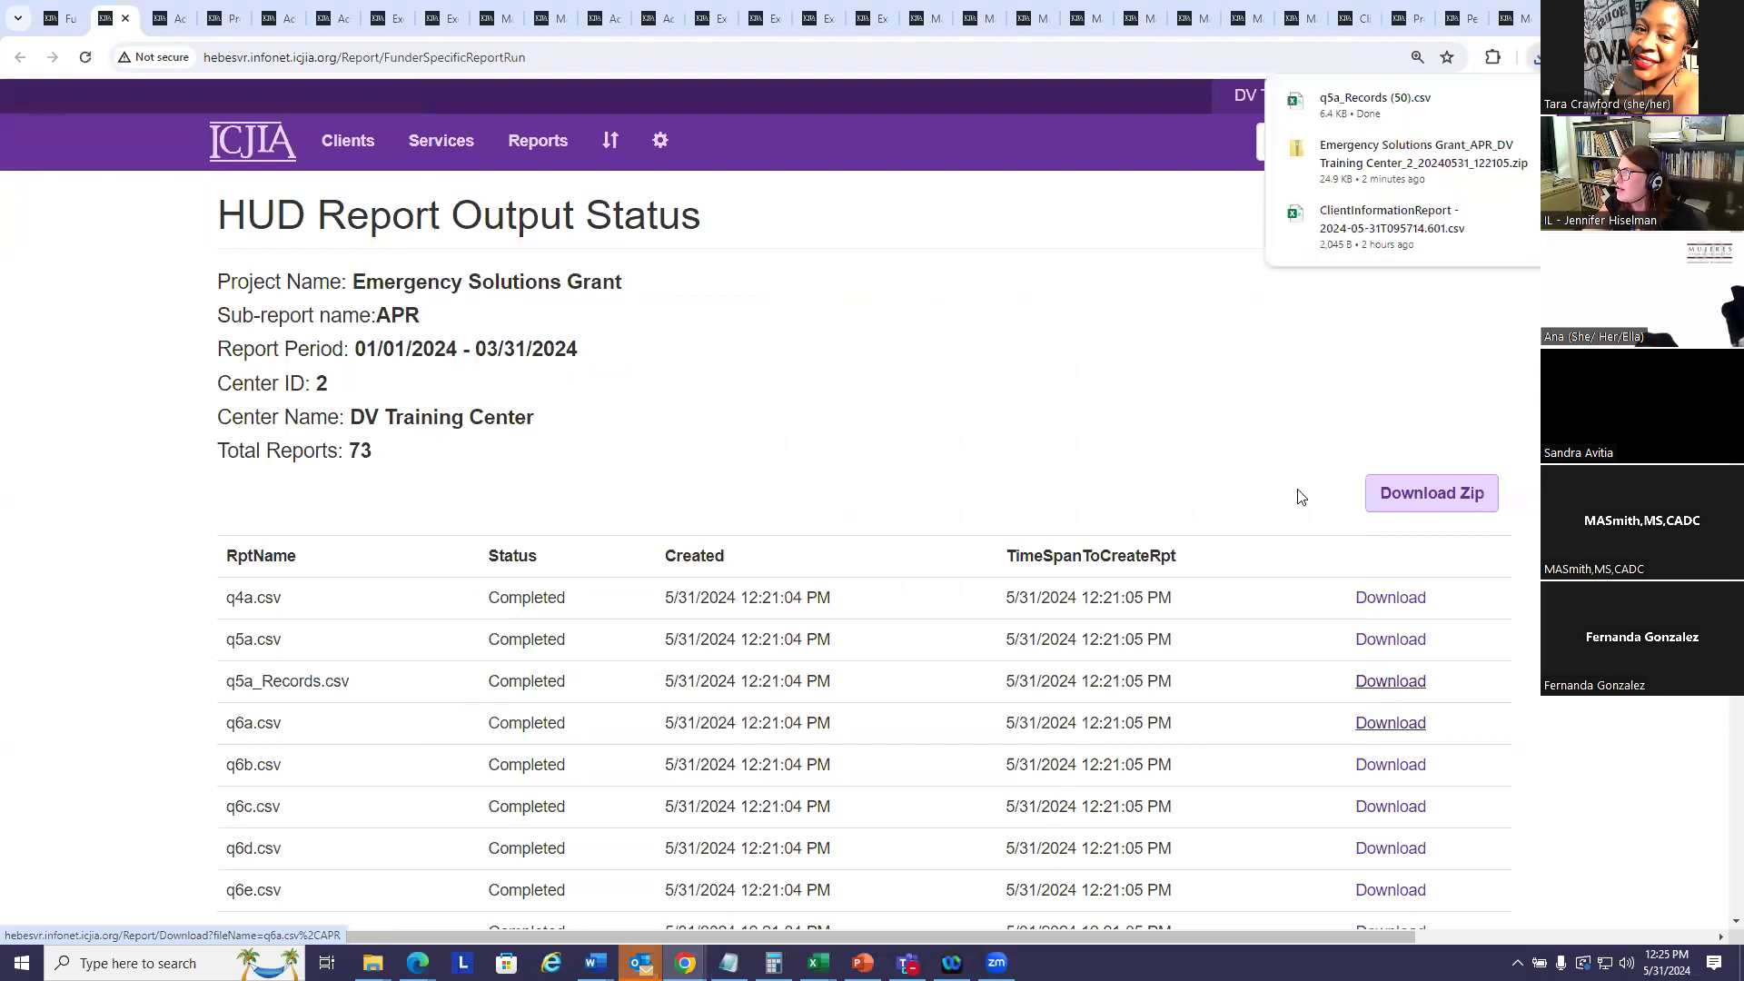
click(1337, 104)
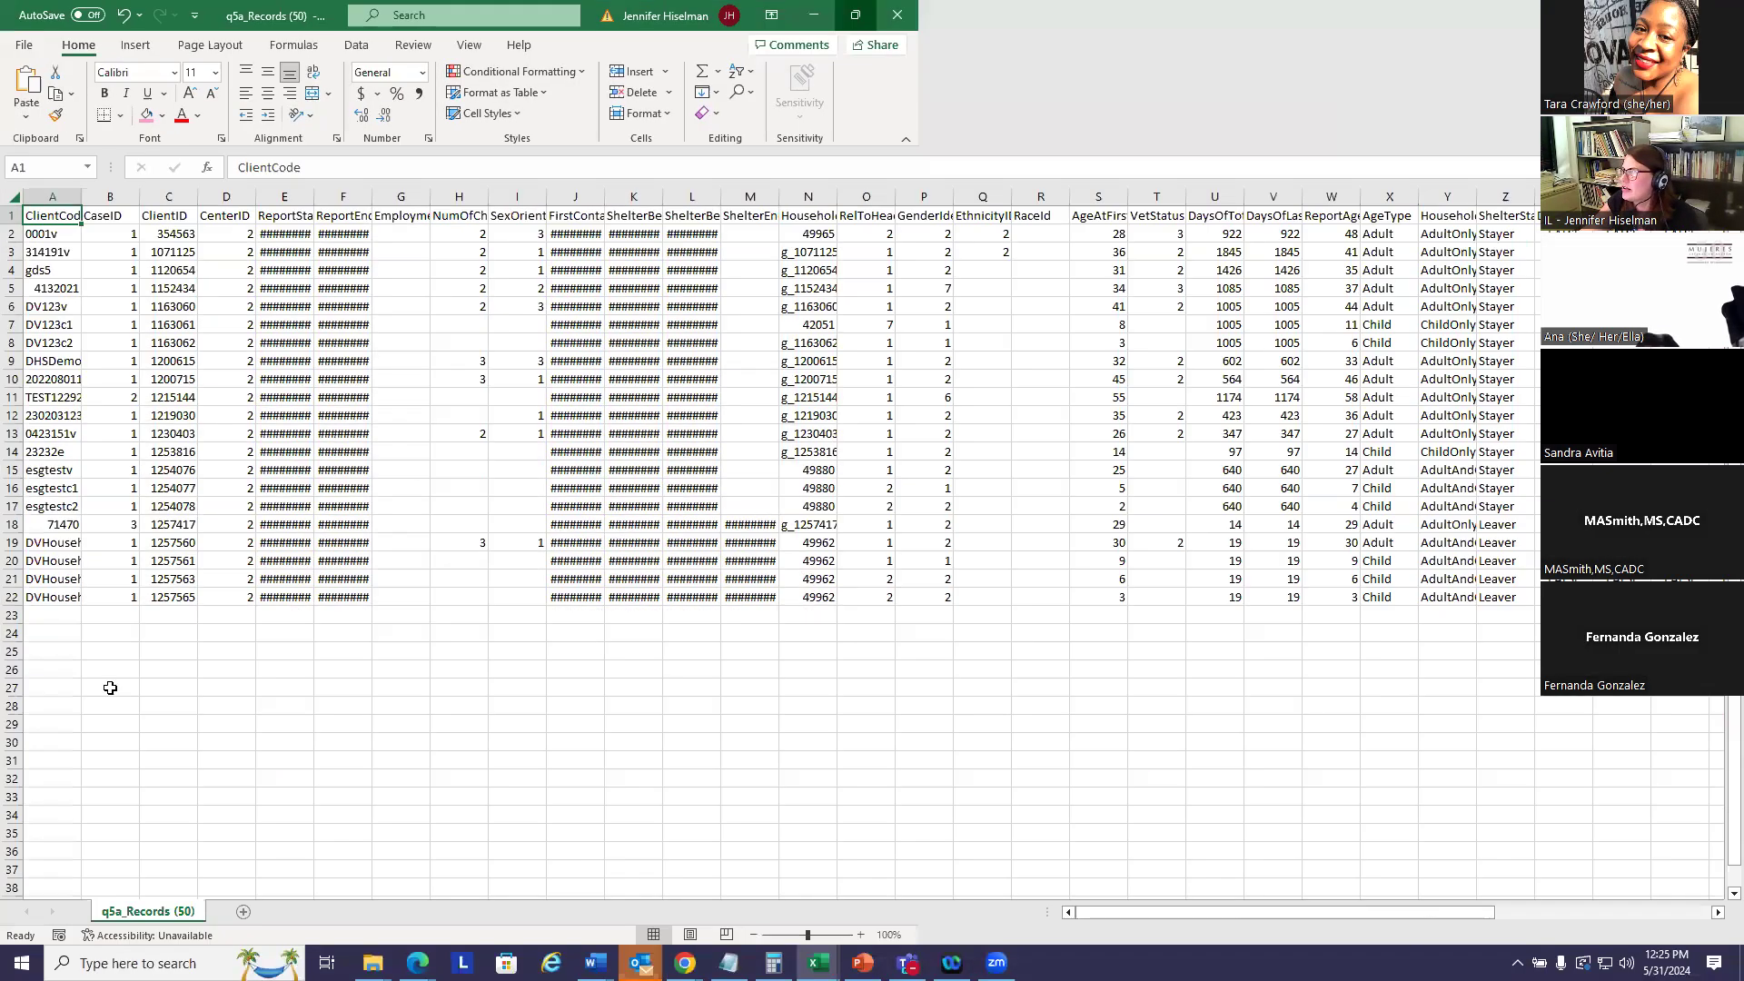
- Widen the client code, report date and first contact date columns for reading, and close q5a_Records without saving the changes
drag(82, 197, 109, 560)
drag(397, 197, 420, 197)
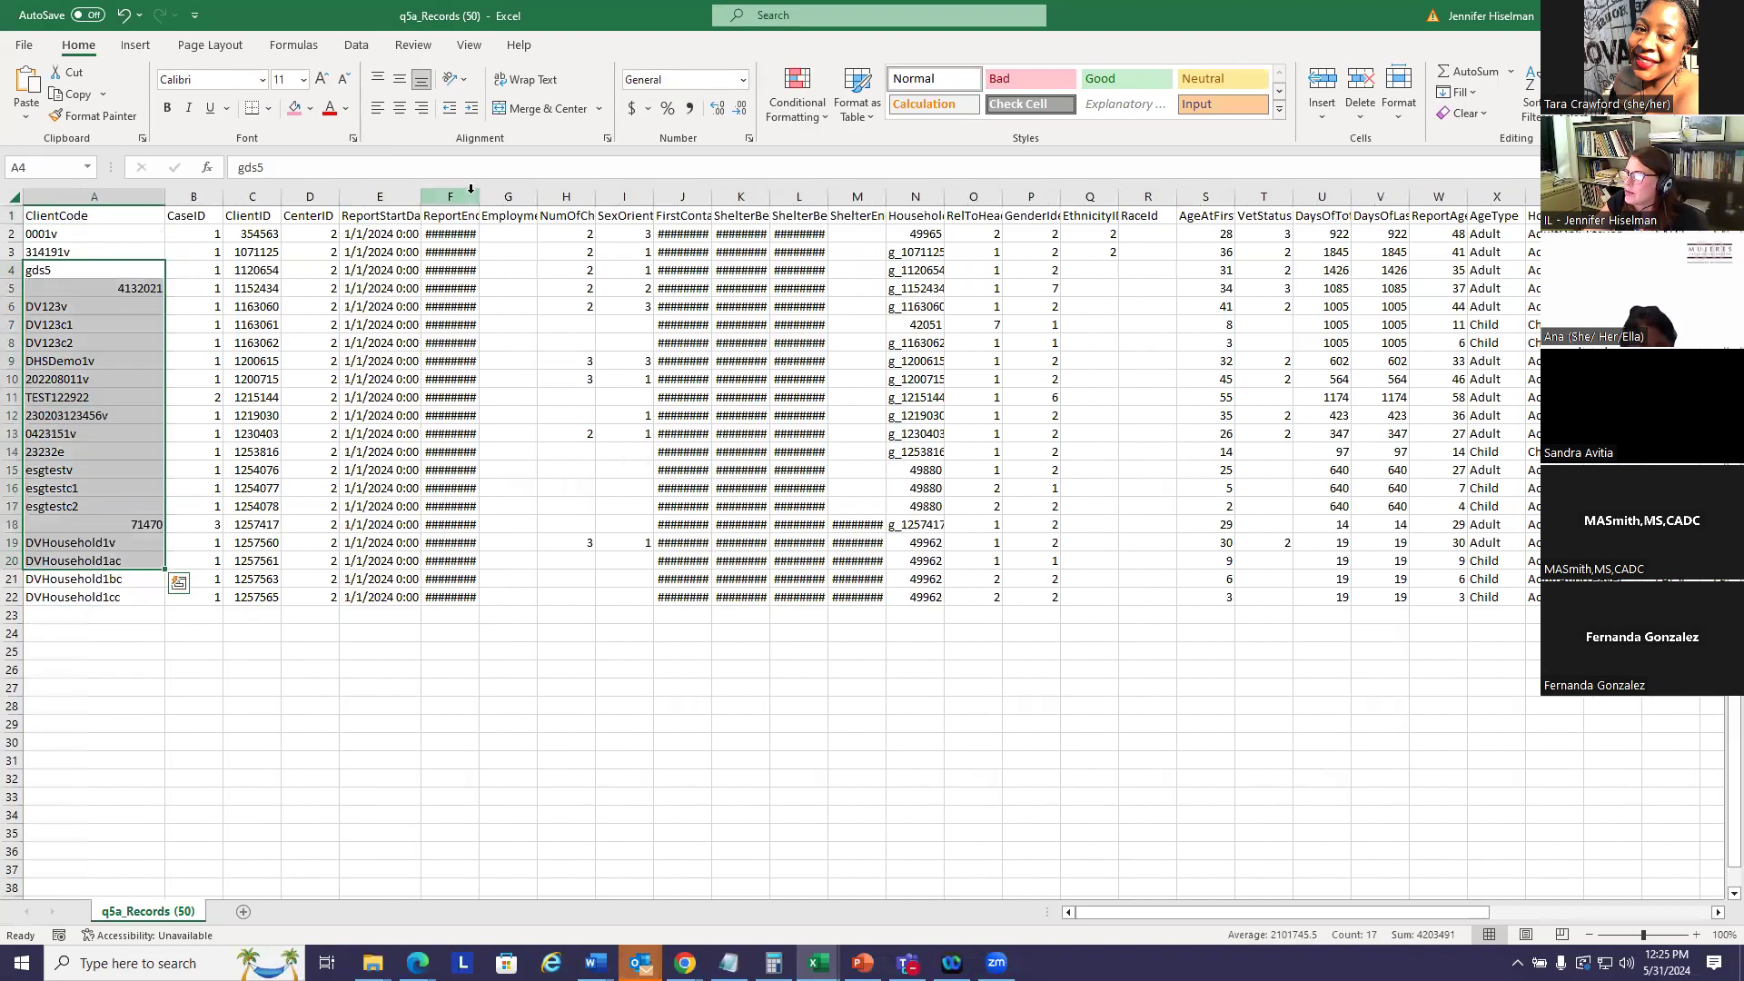
drag(751, 197, 801, 197)
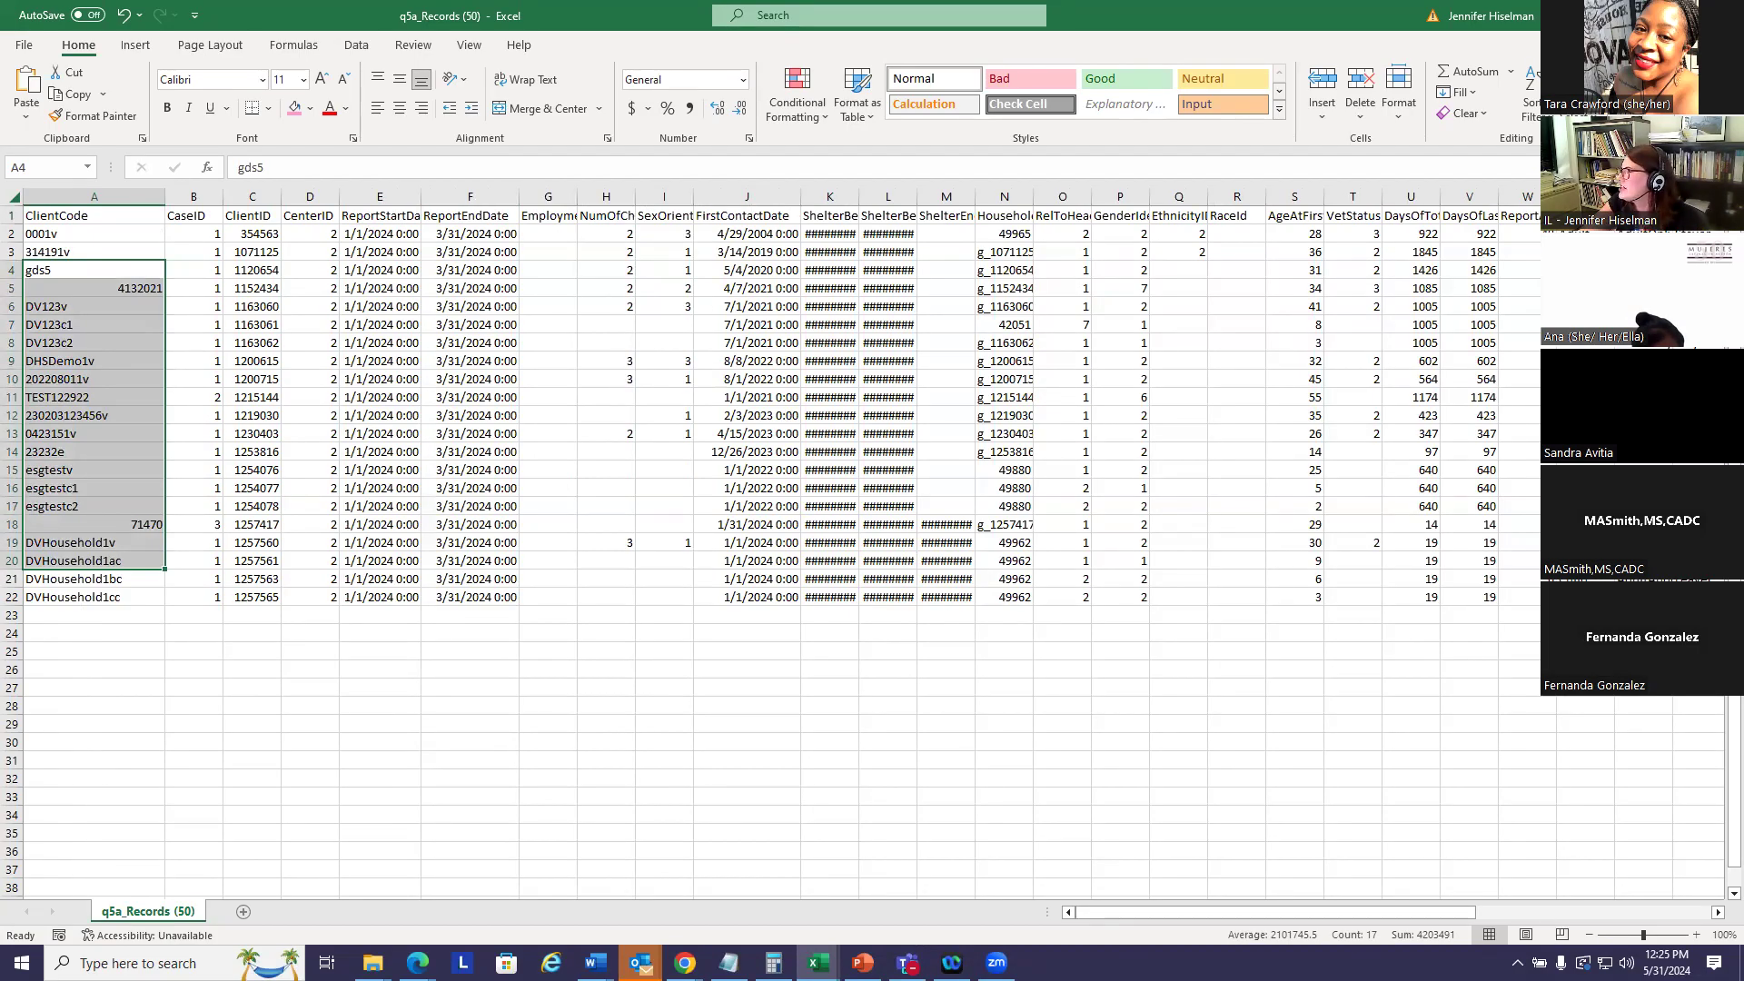
key(ctrl+w)
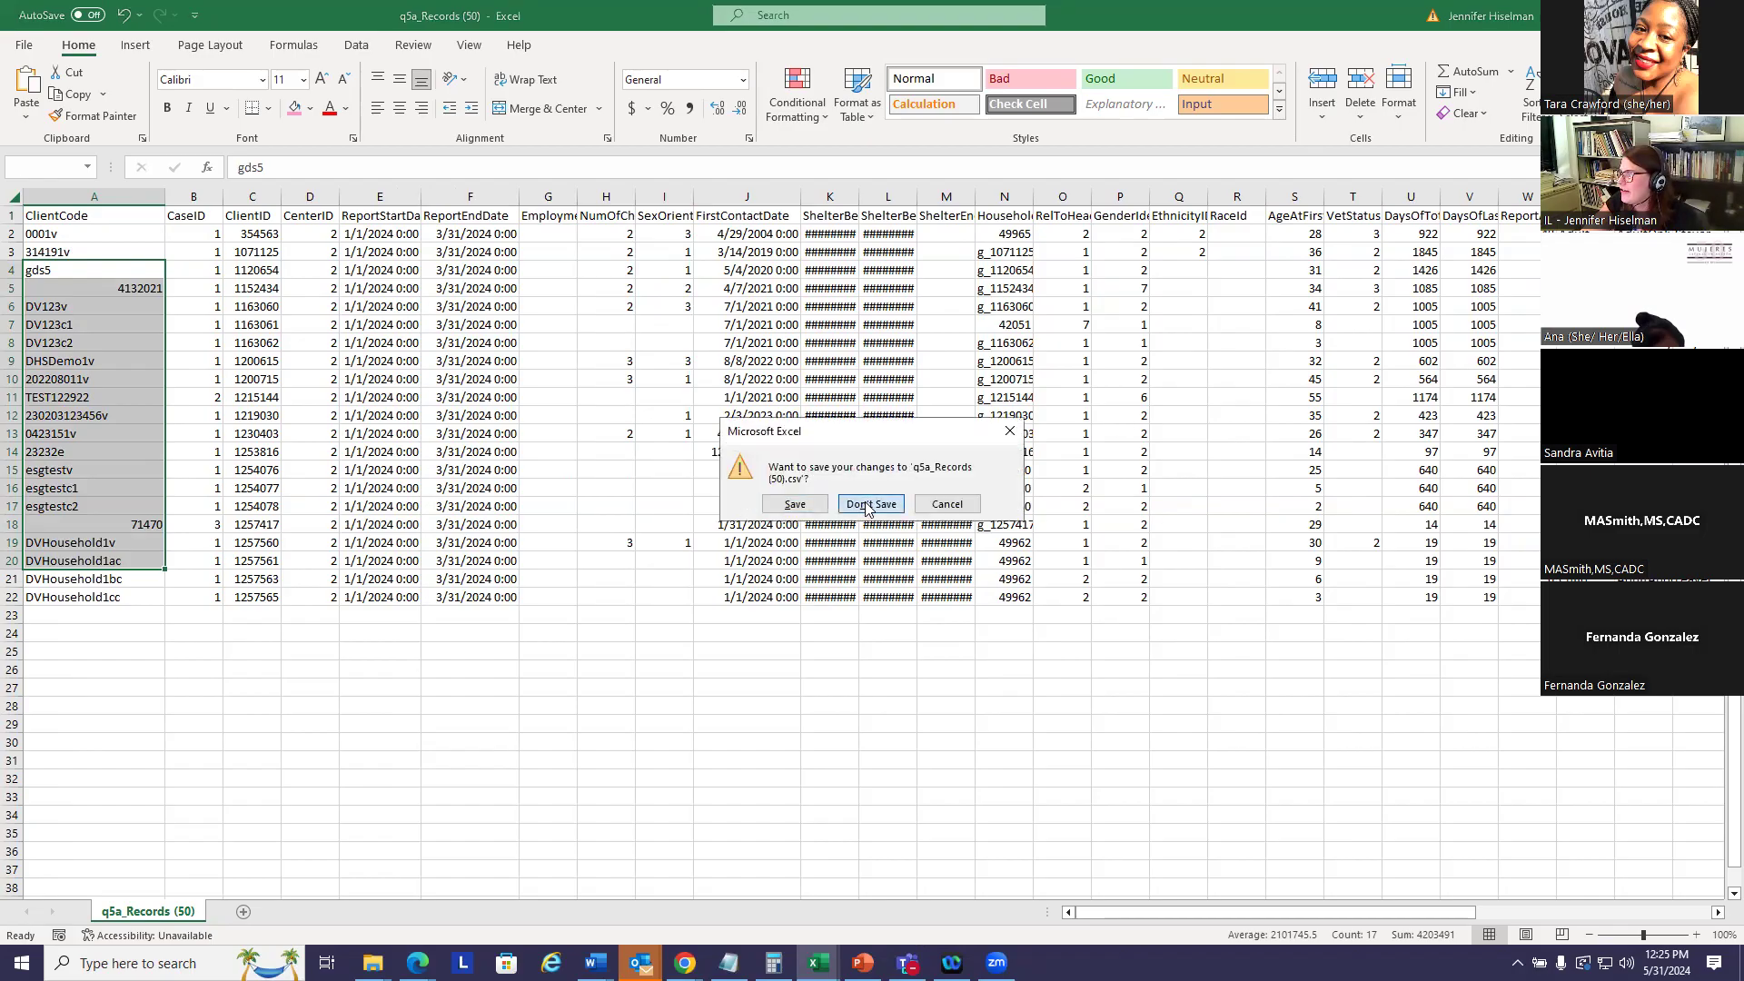
click(870, 504)
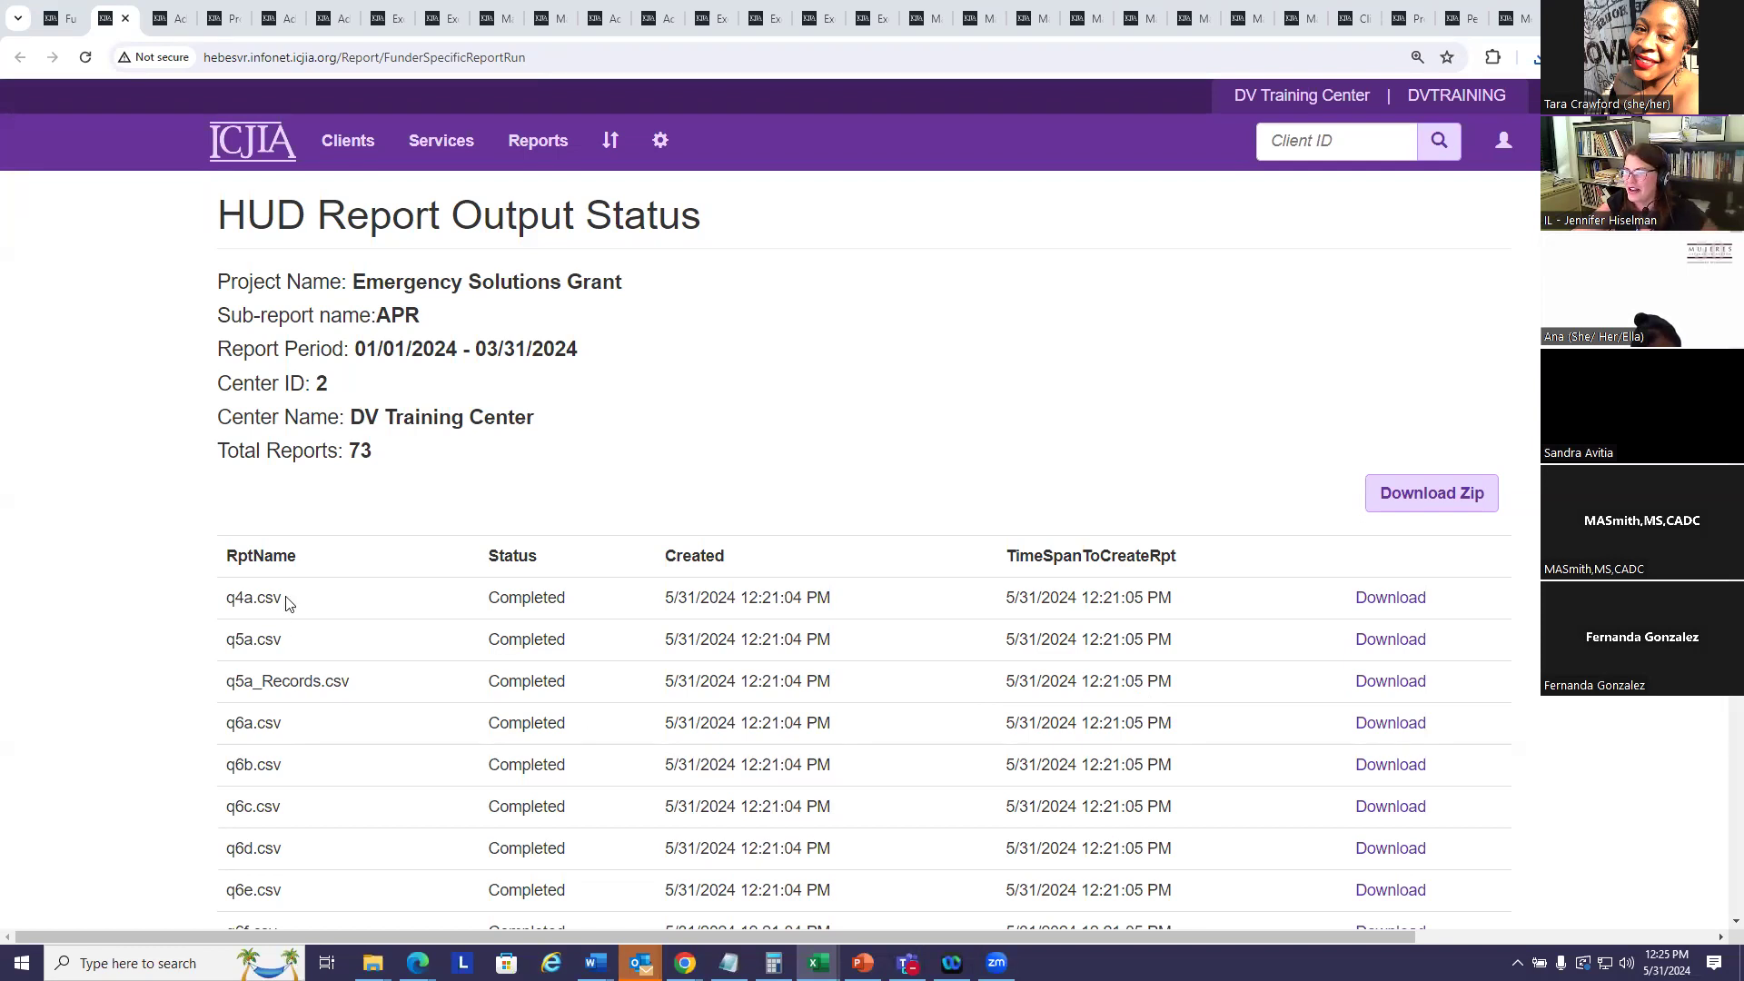
- Leave the HUD report list and open a new Funder Specific Reports request
scroll(893, 442, down, 2)
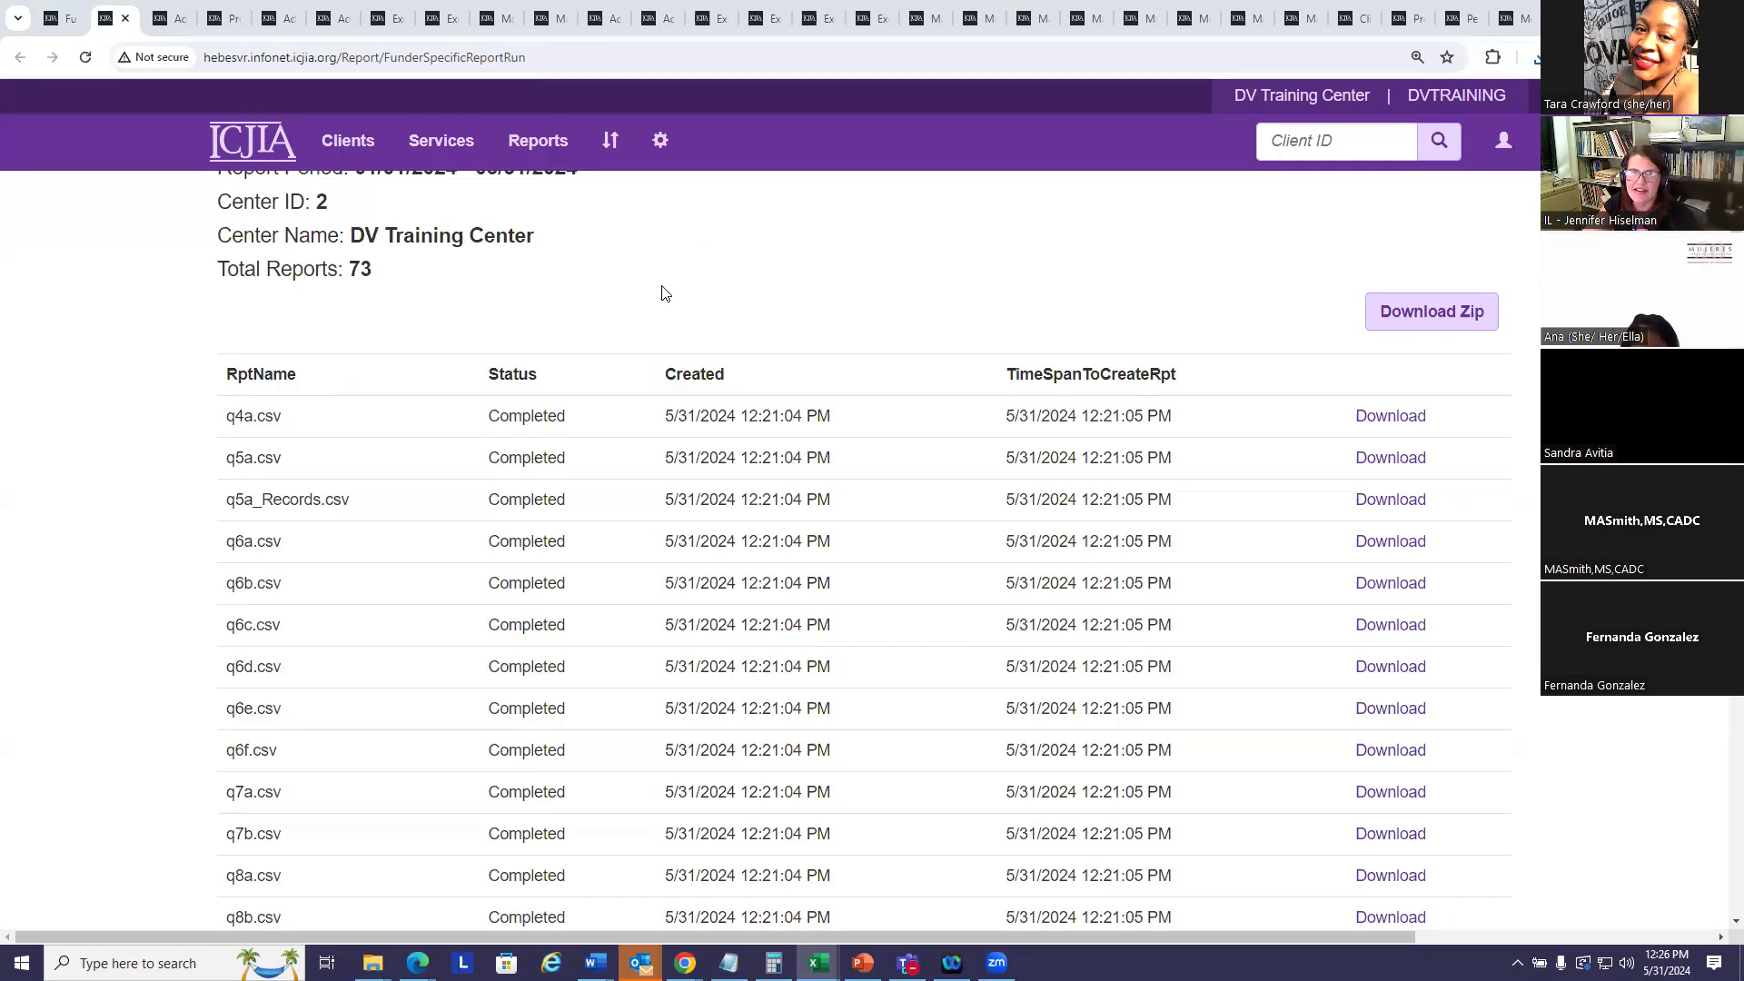
scroll(1026, 459, up, 2)
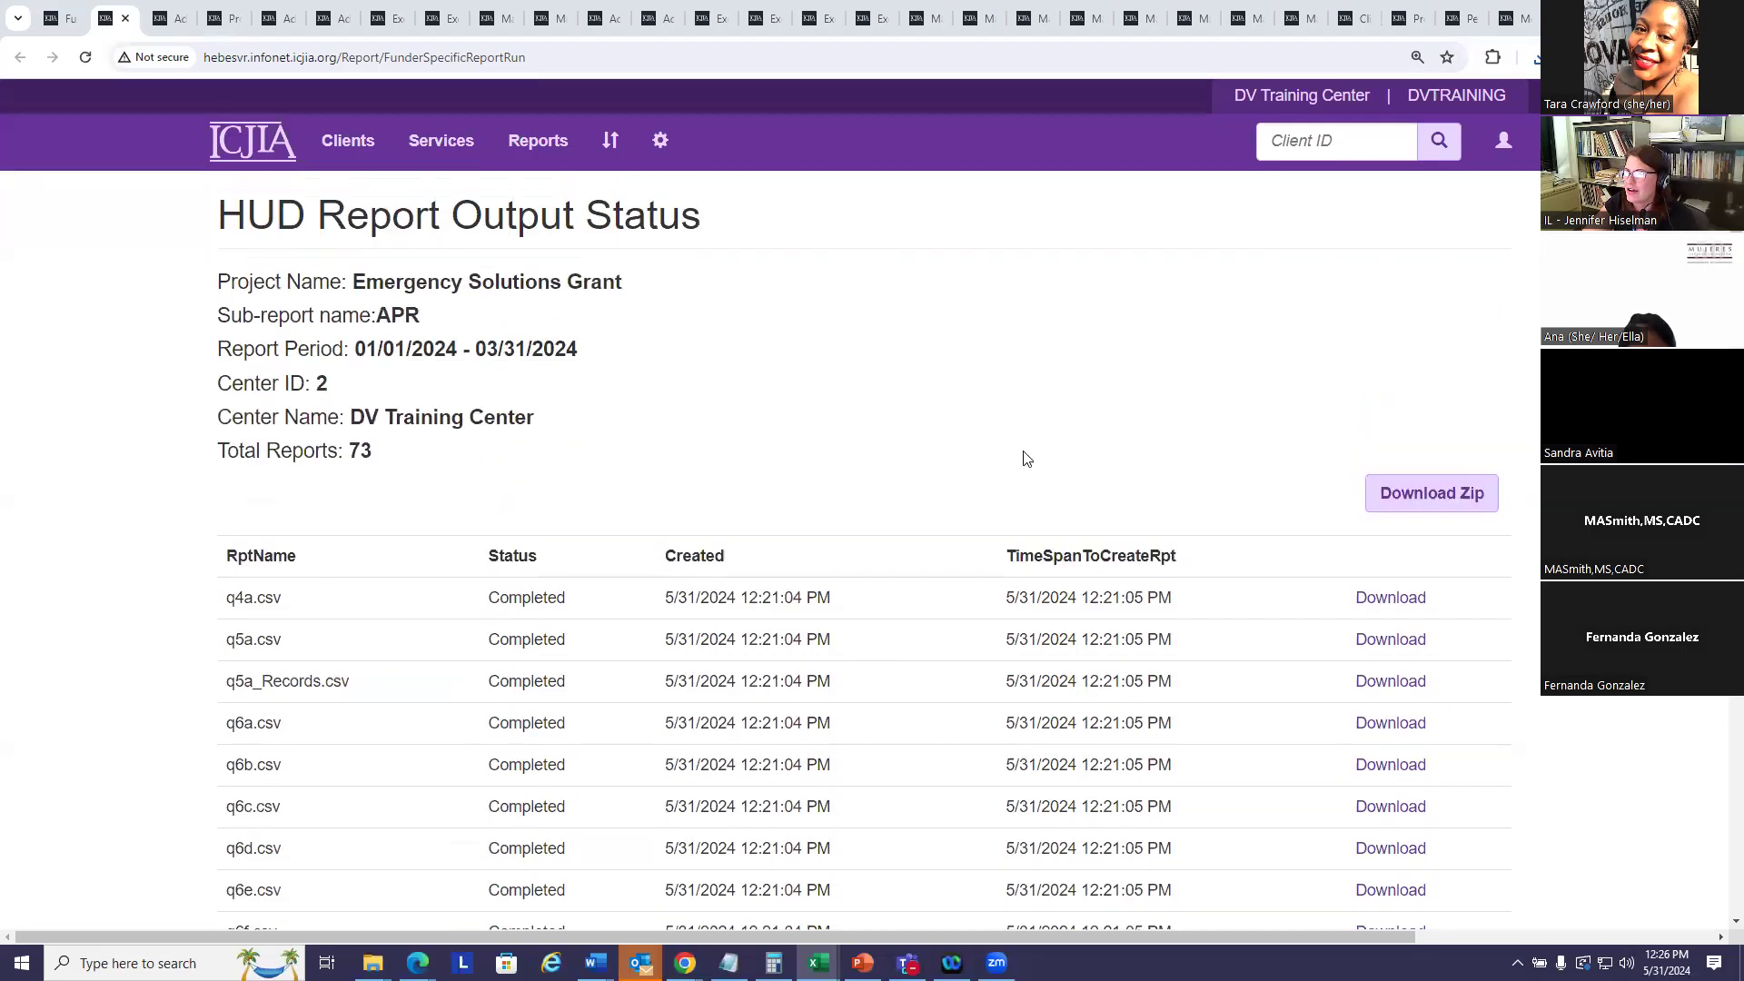
click(554, 143)
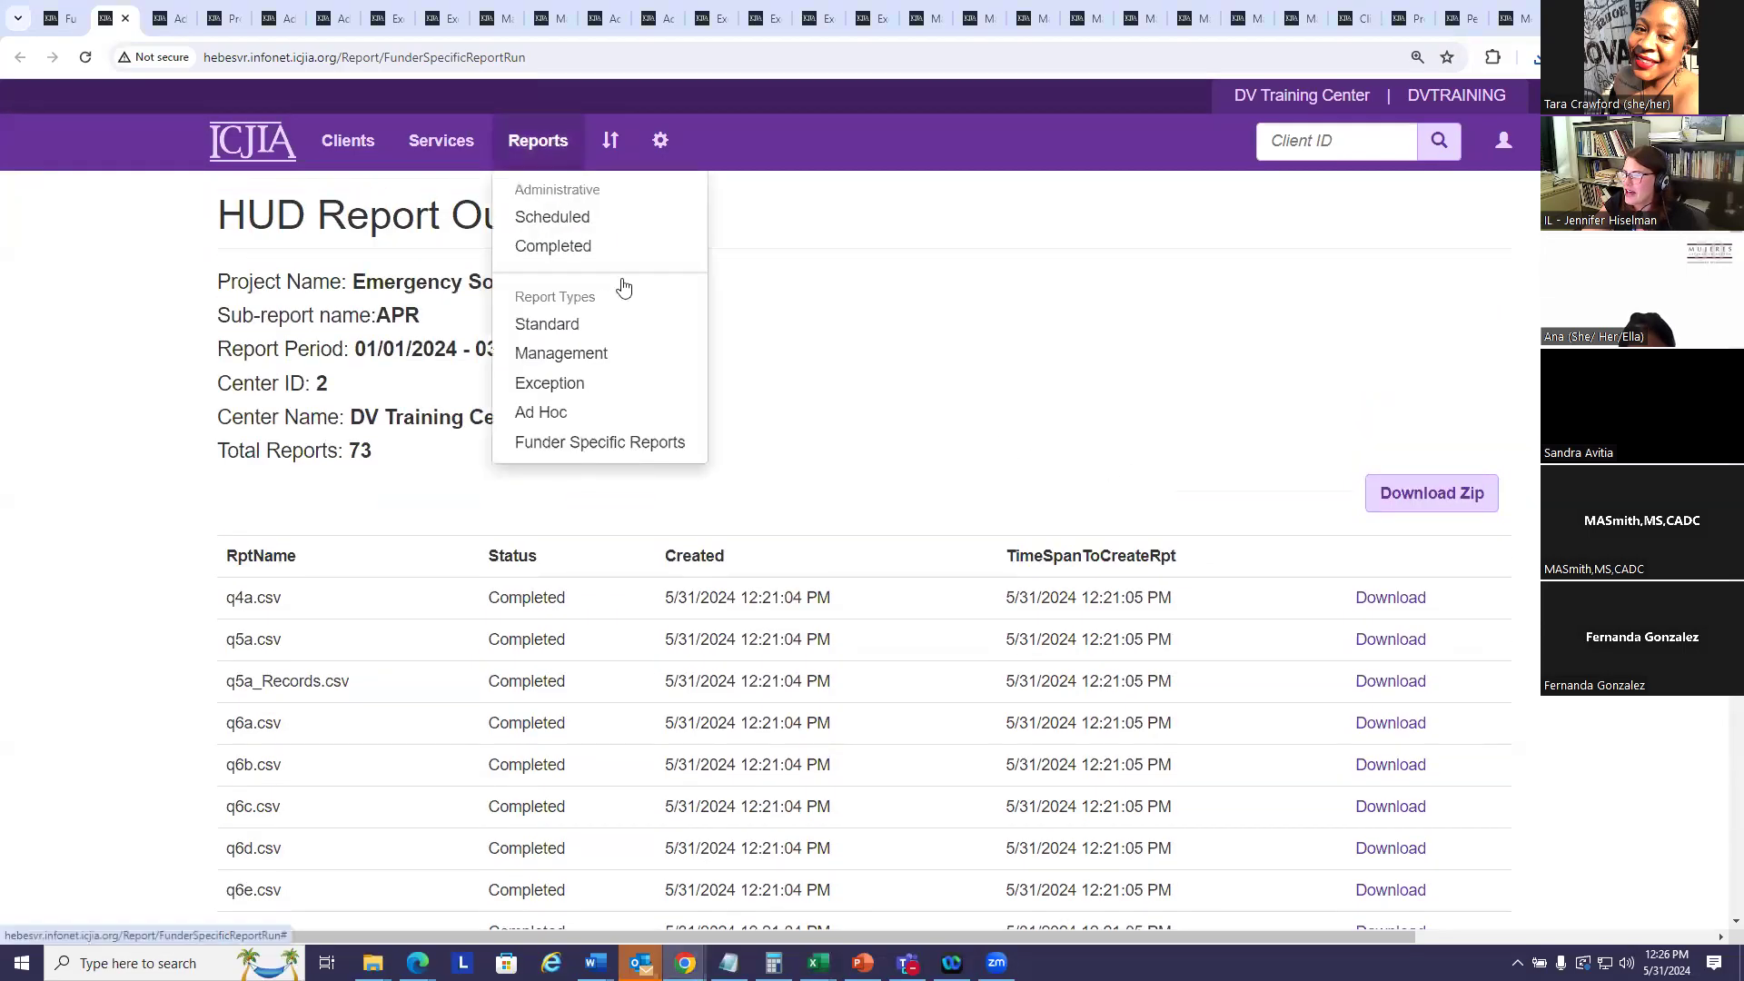
click(568, 441)
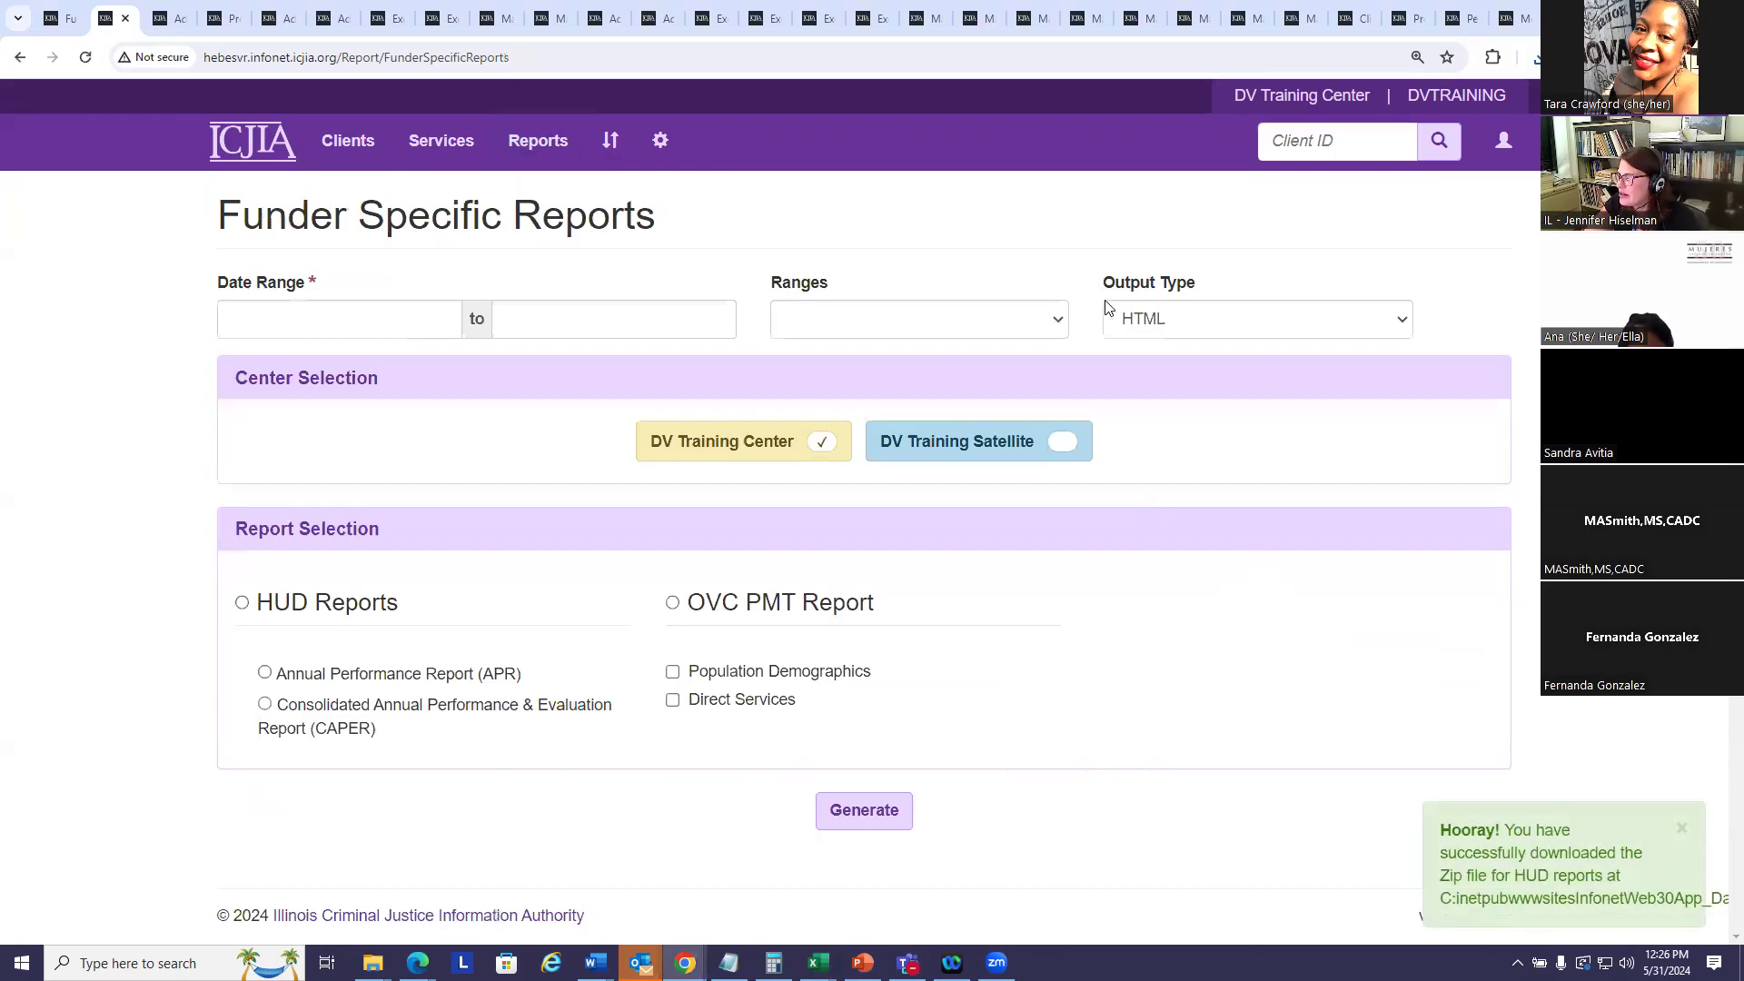
- Set the date range to Last Quarter and select the OVC PMT Report with Population Demographics and Direct Services
click(1059, 319)
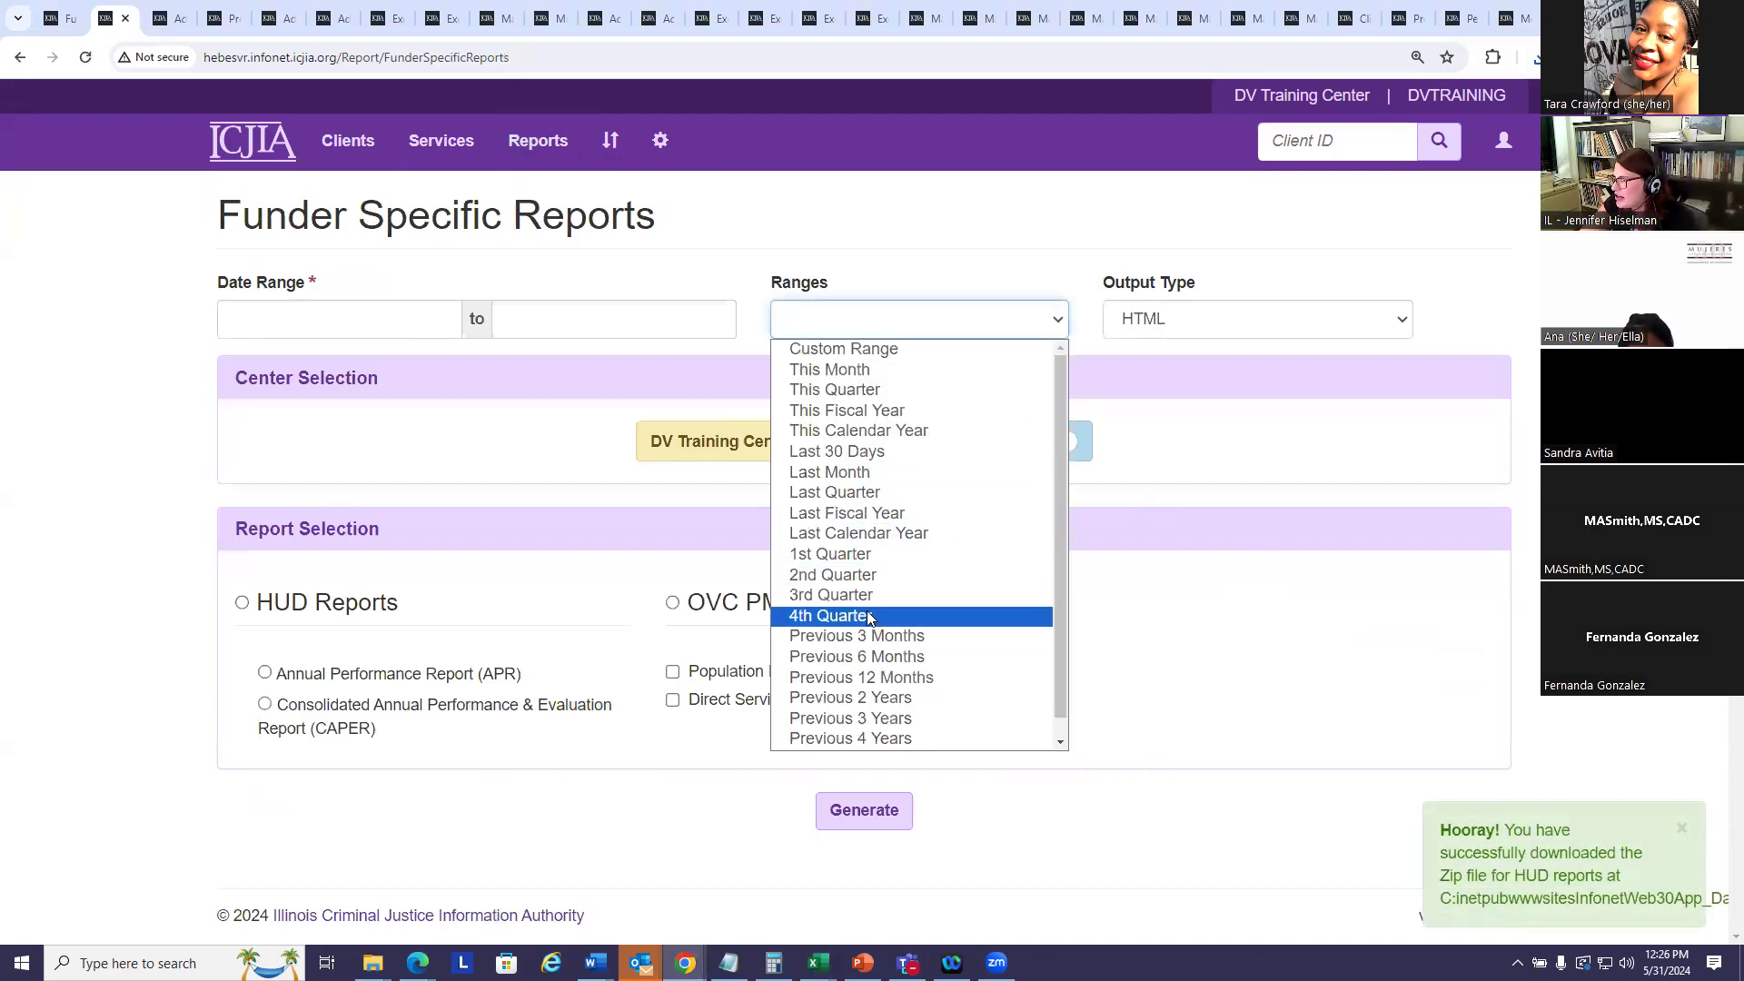
click(845, 493)
click(672, 605)
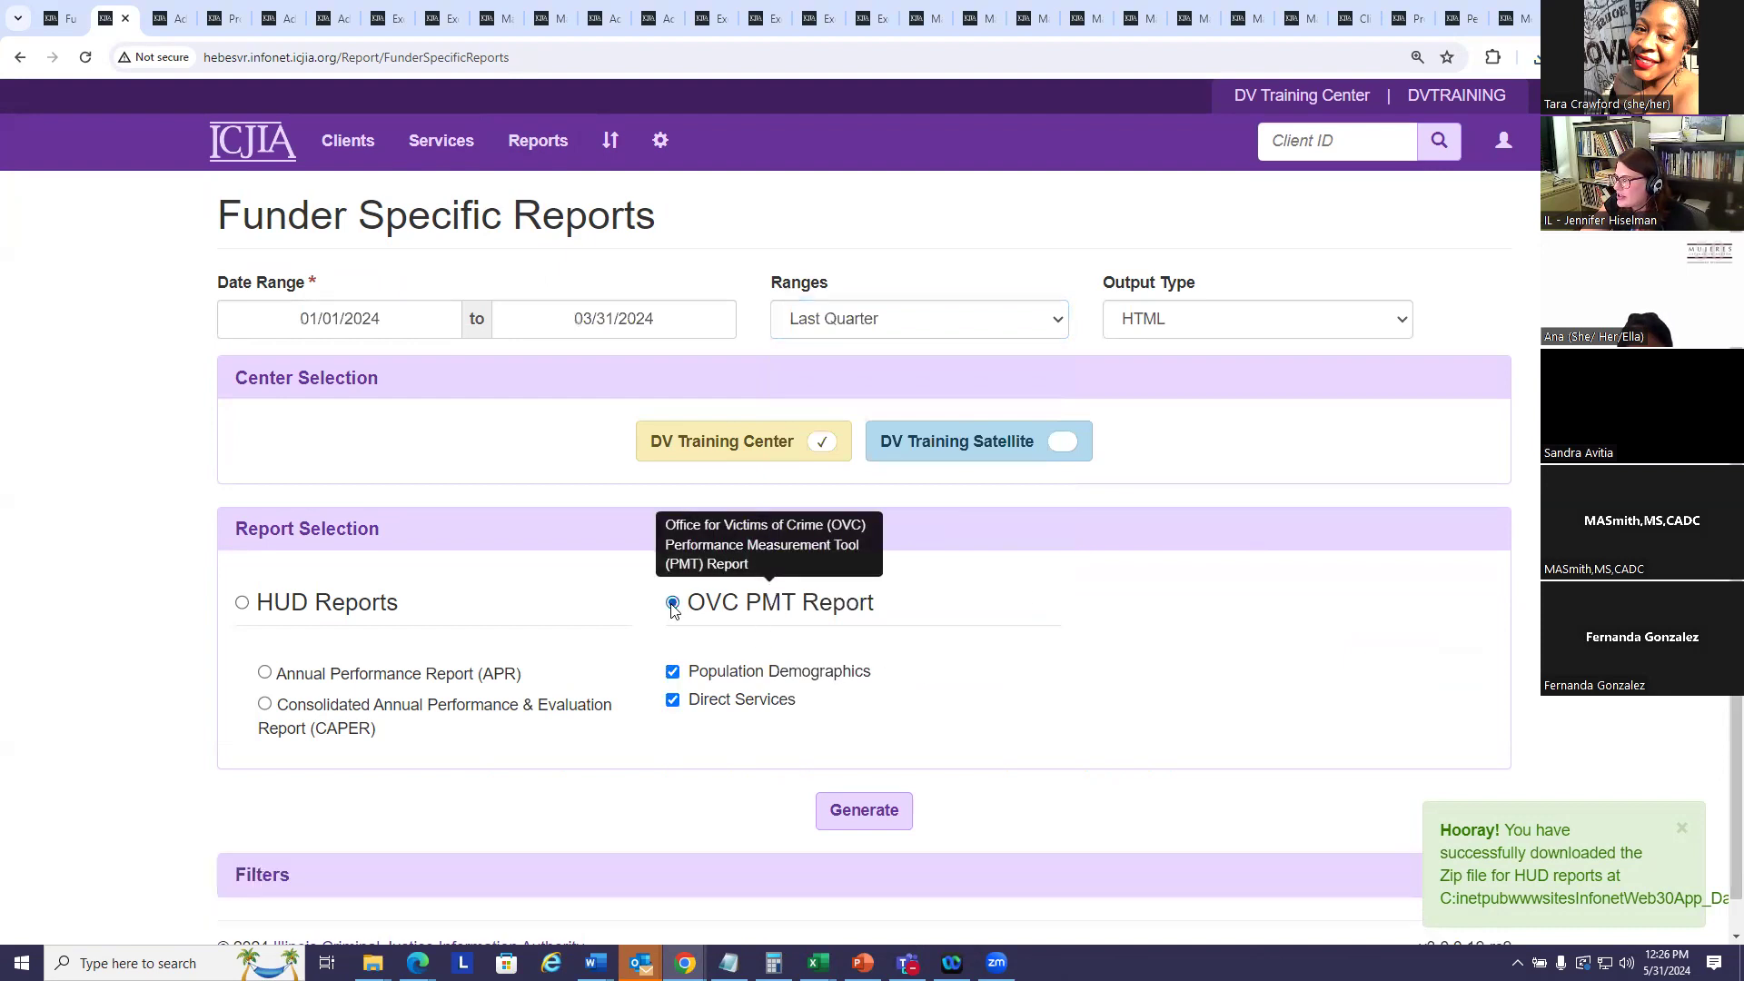
- Expand the Filters section to review its options, and generate the OVC PMT report in HTML without any filters
scroll(1153, 654, down, 1)
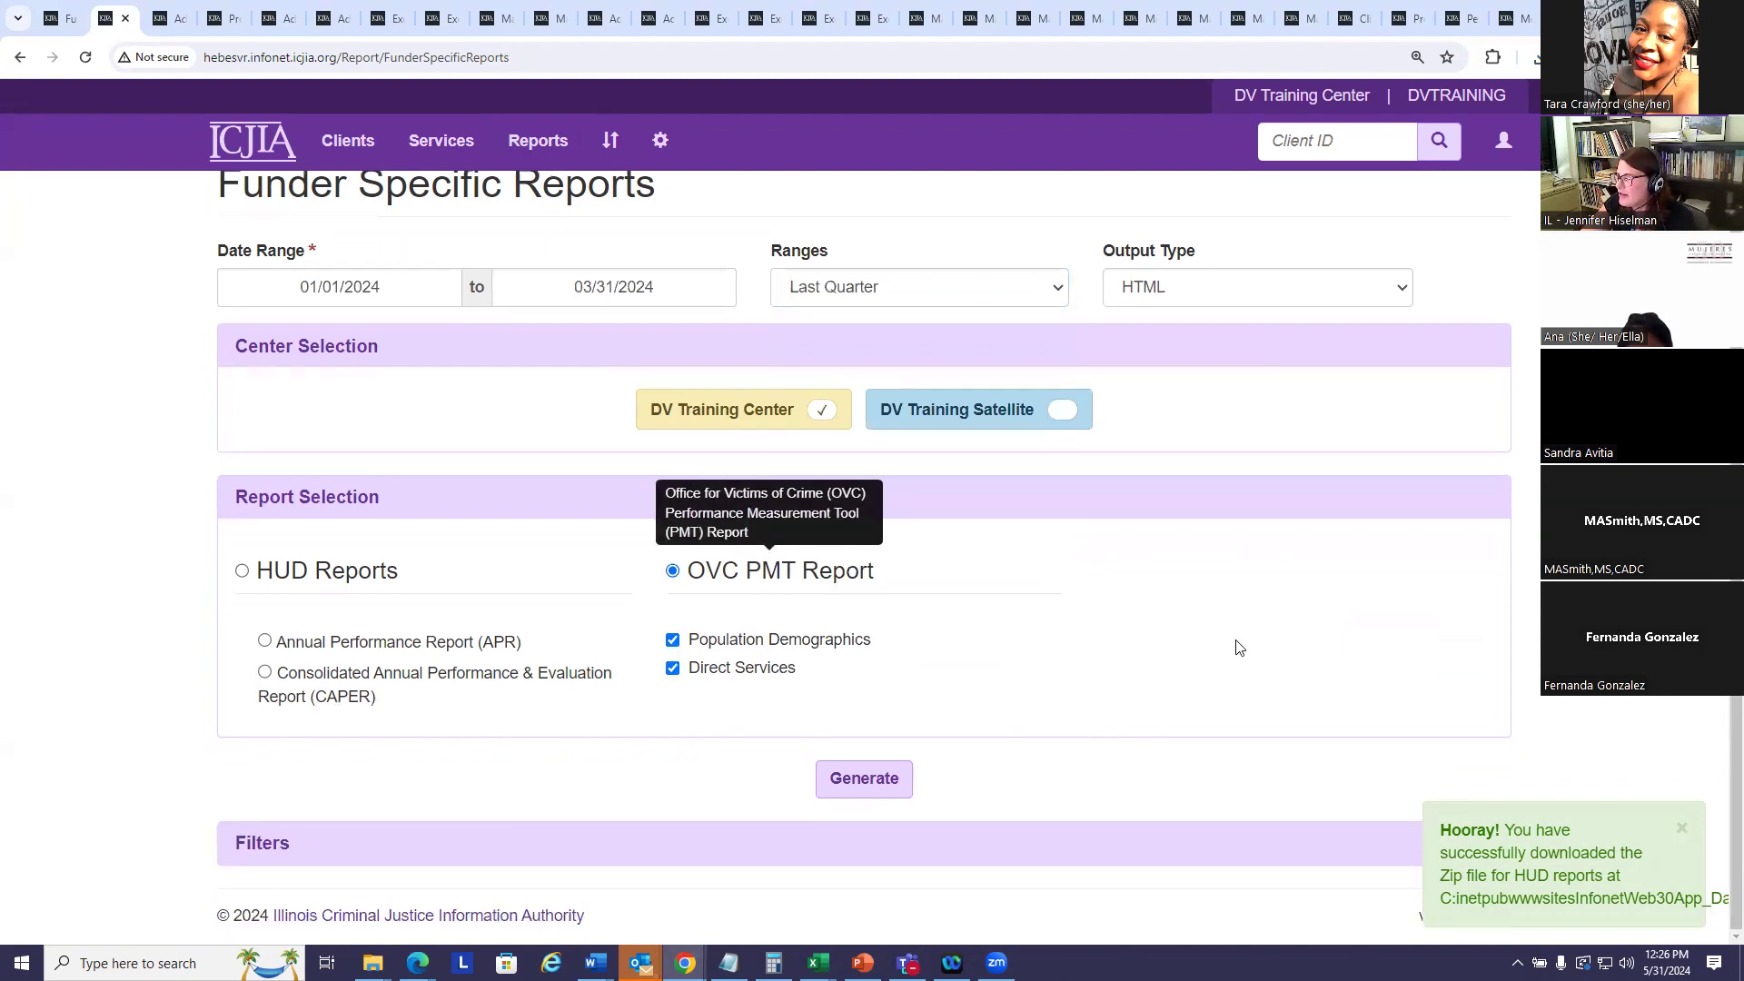
click(1263, 849)
scroll(1293, 790, down, 6)
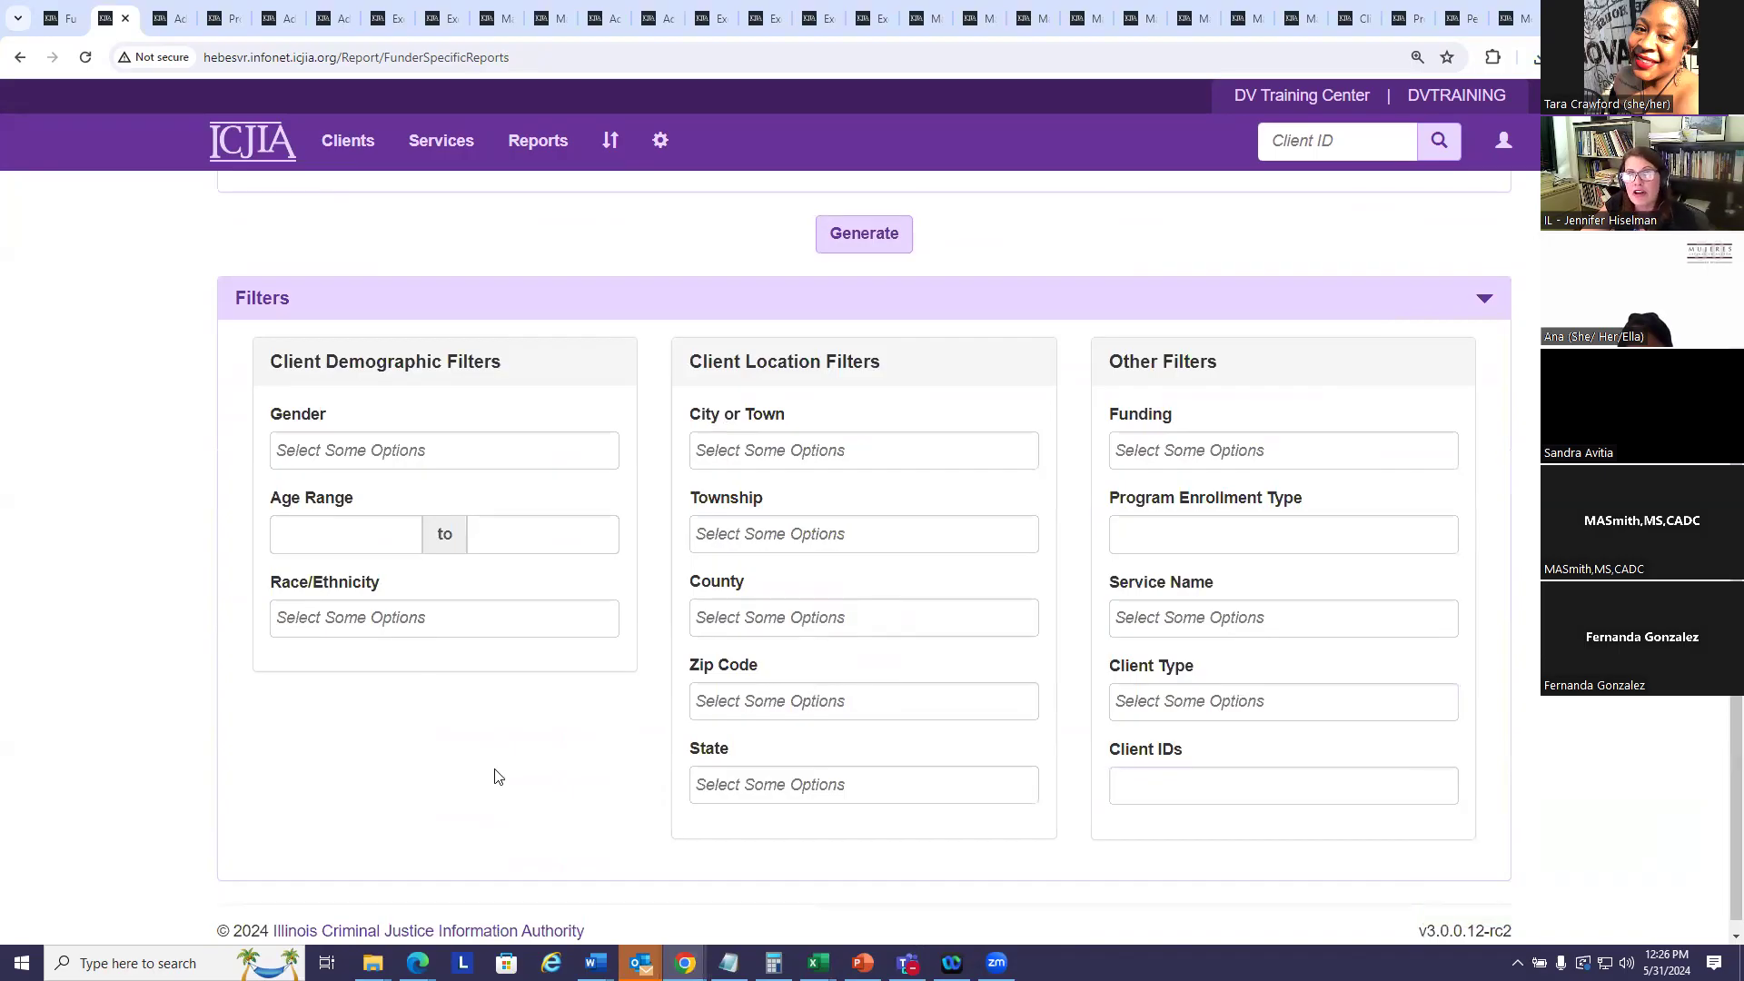
scroll(1464, 600, up, 6)
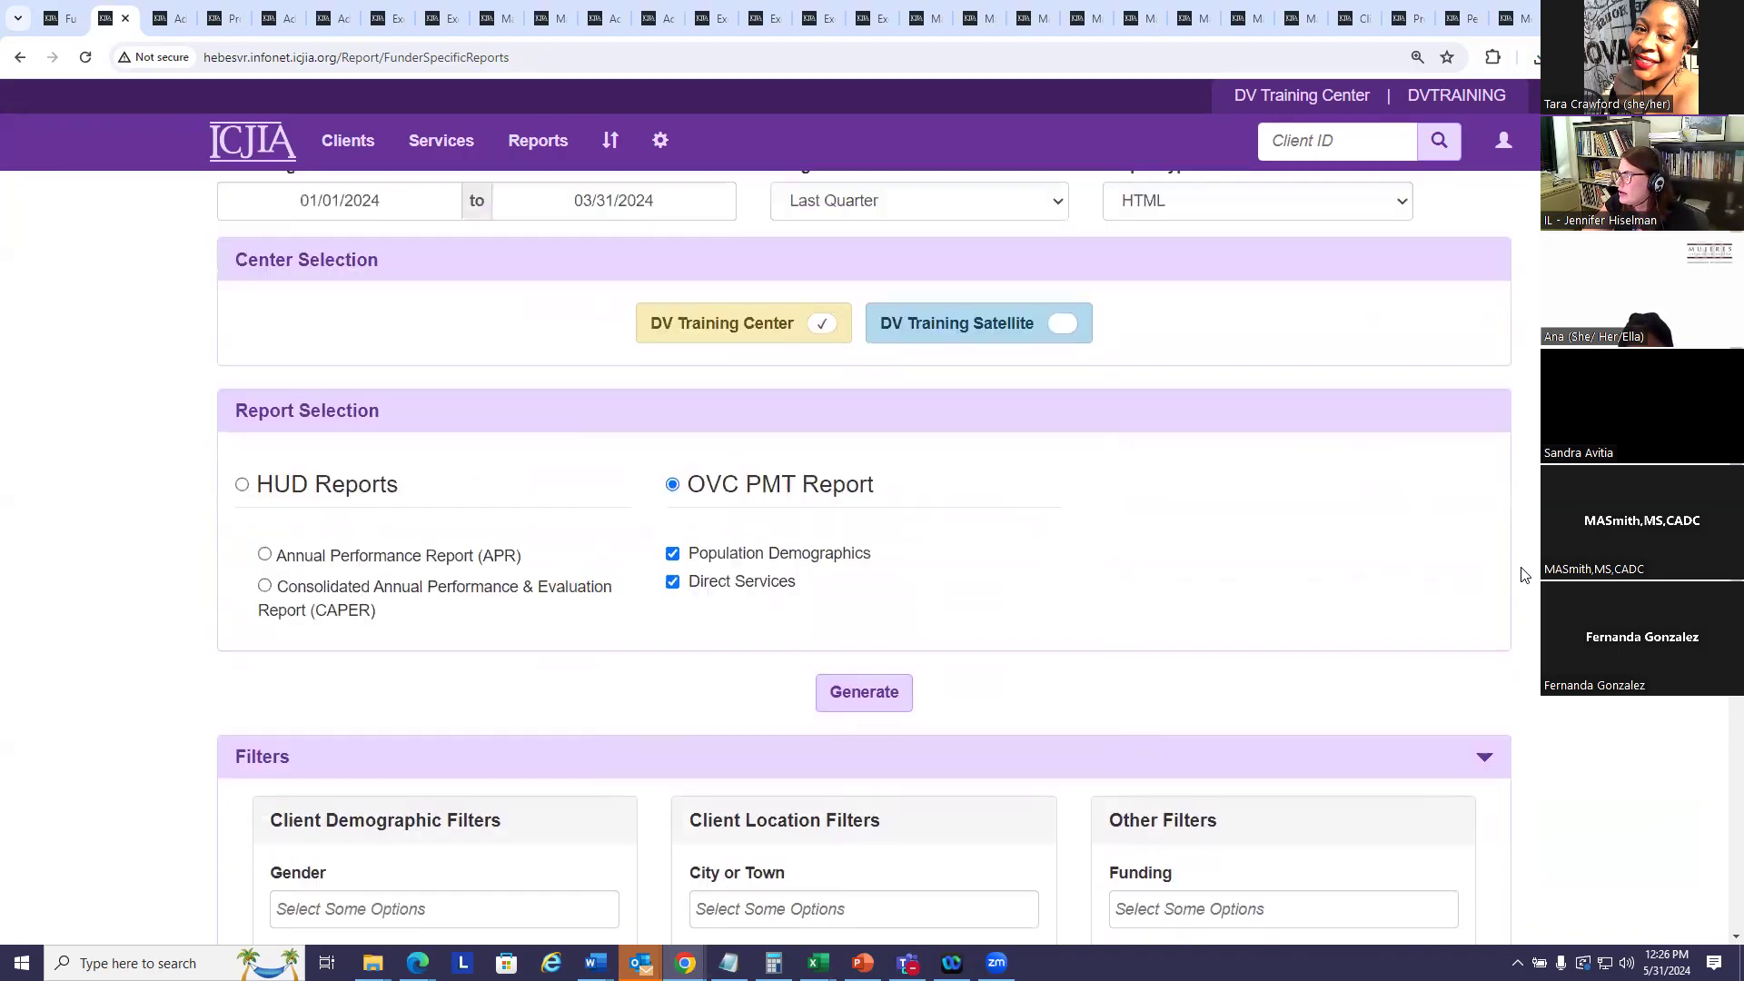
click(879, 818)
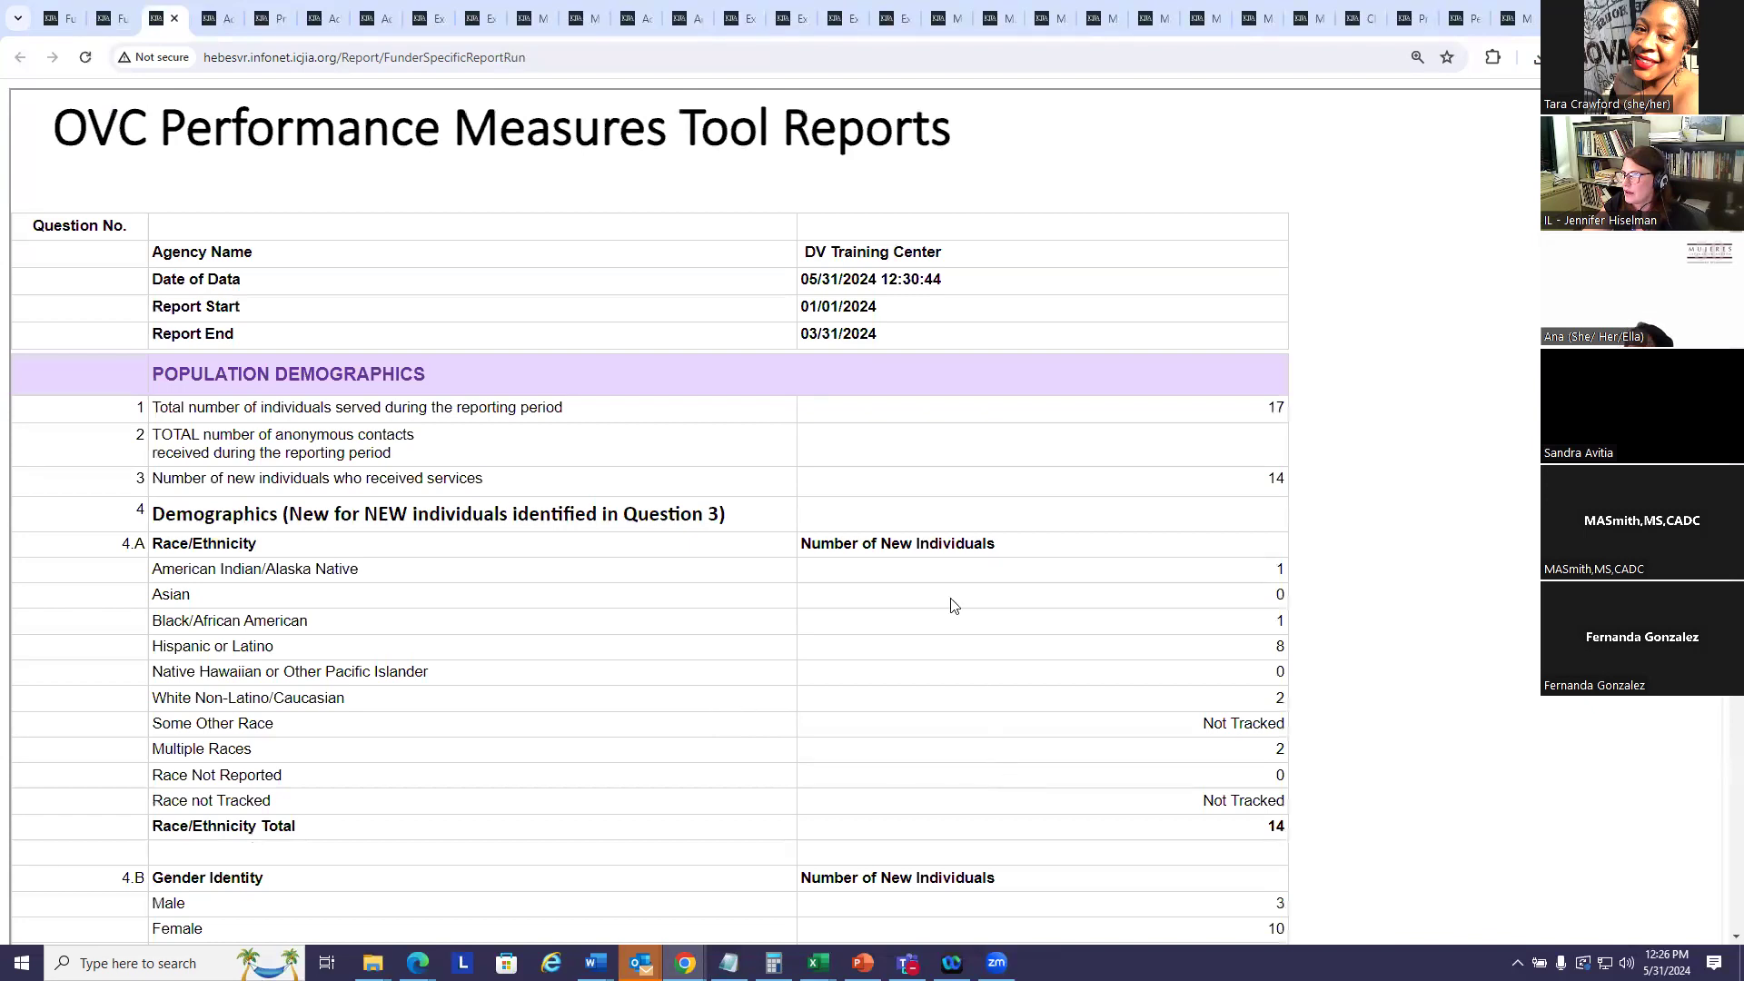
- Examine the Population Demographics section, highlighting the Race/Ethnicity heading, categories and new-individual counts, and the Multiple Races row
scroll(736, 569, down, 1)
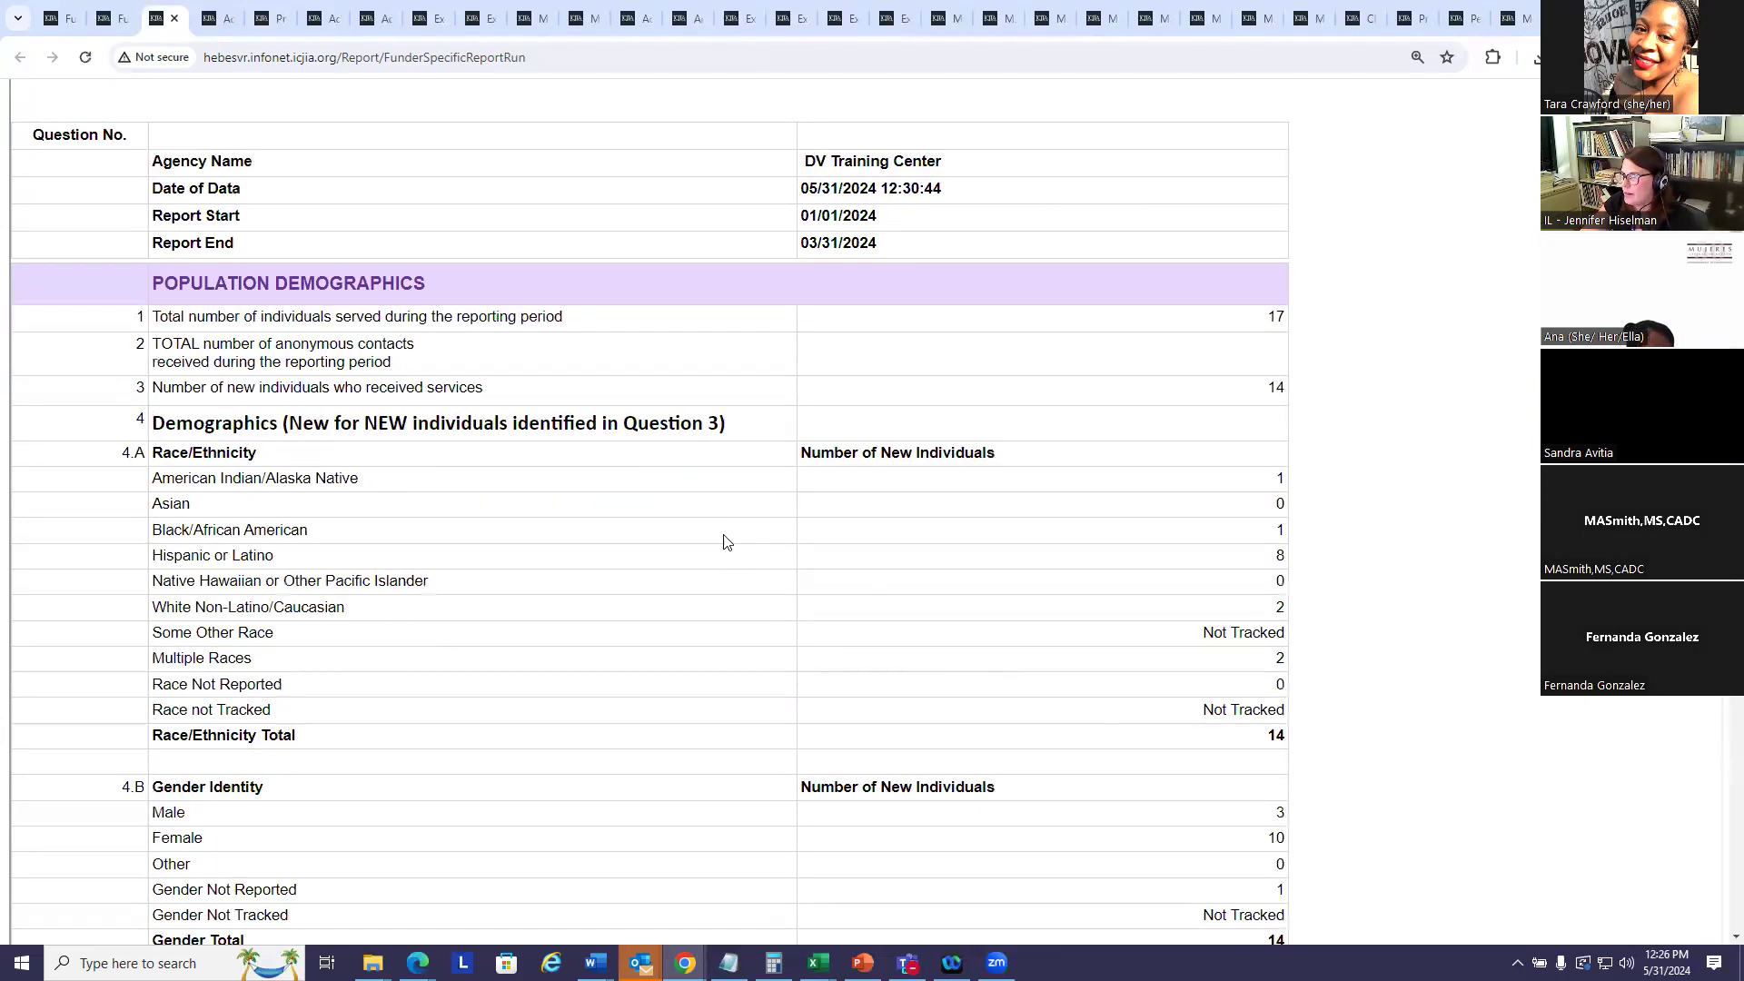
scroll(731, 538, down, 1)
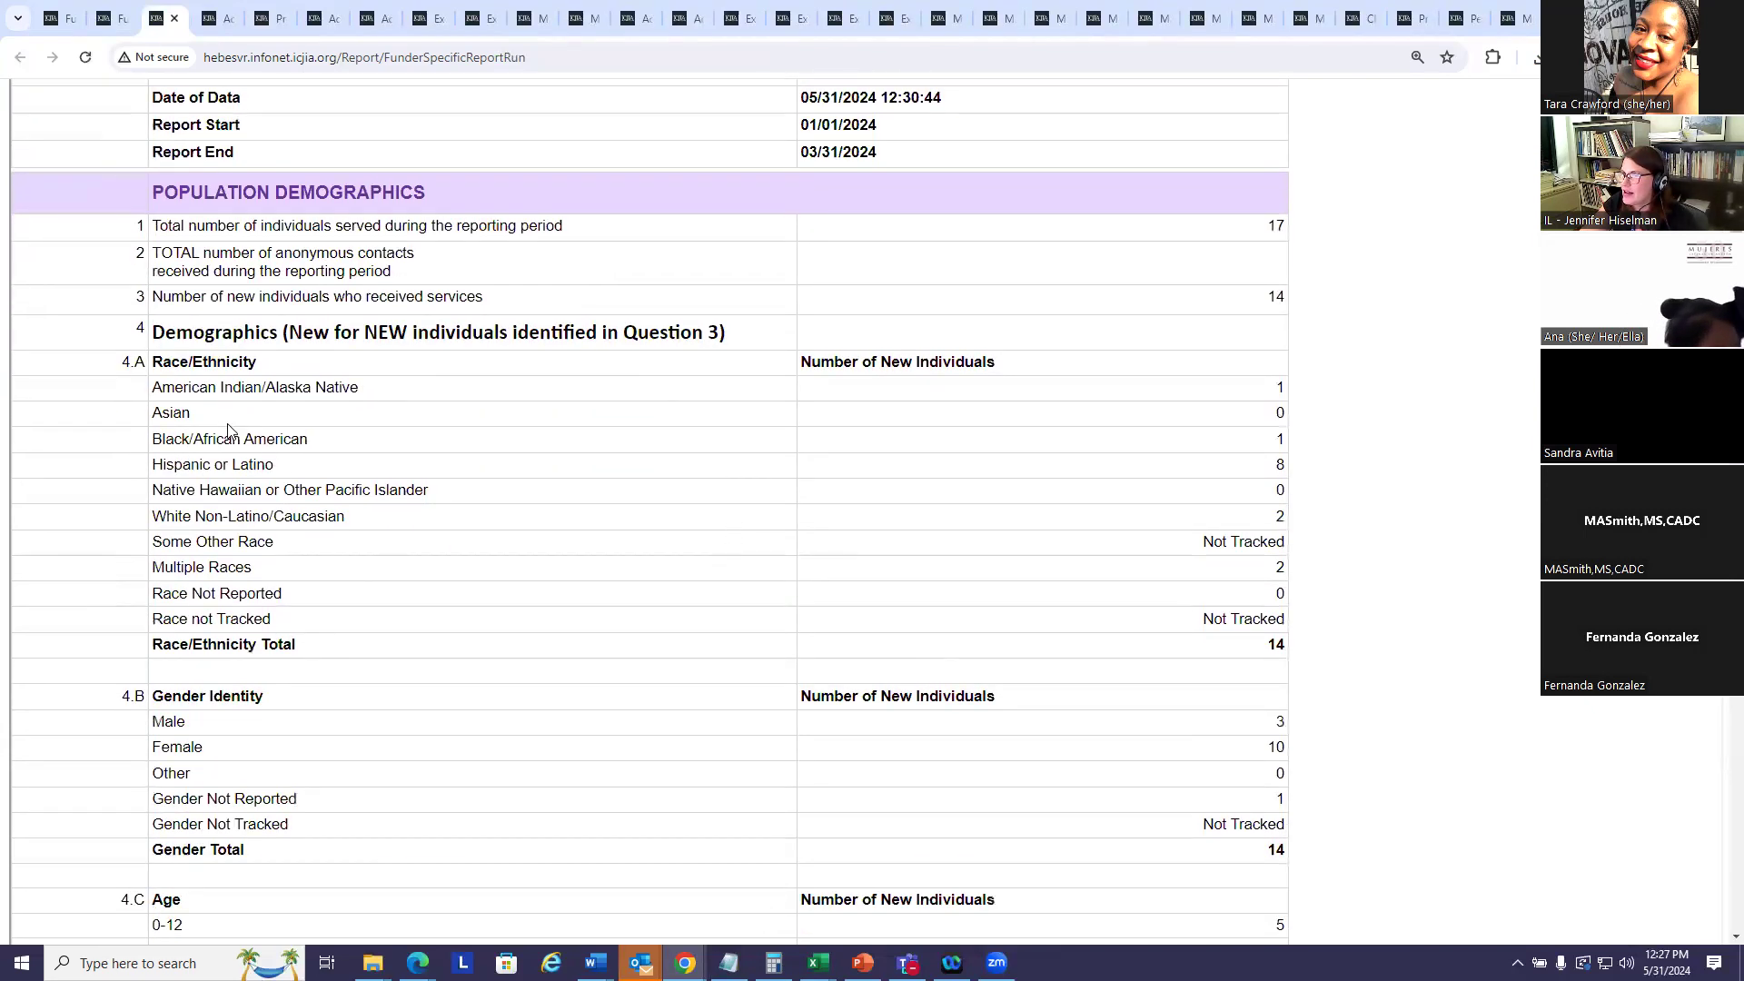
drag(150, 361, 316, 648)
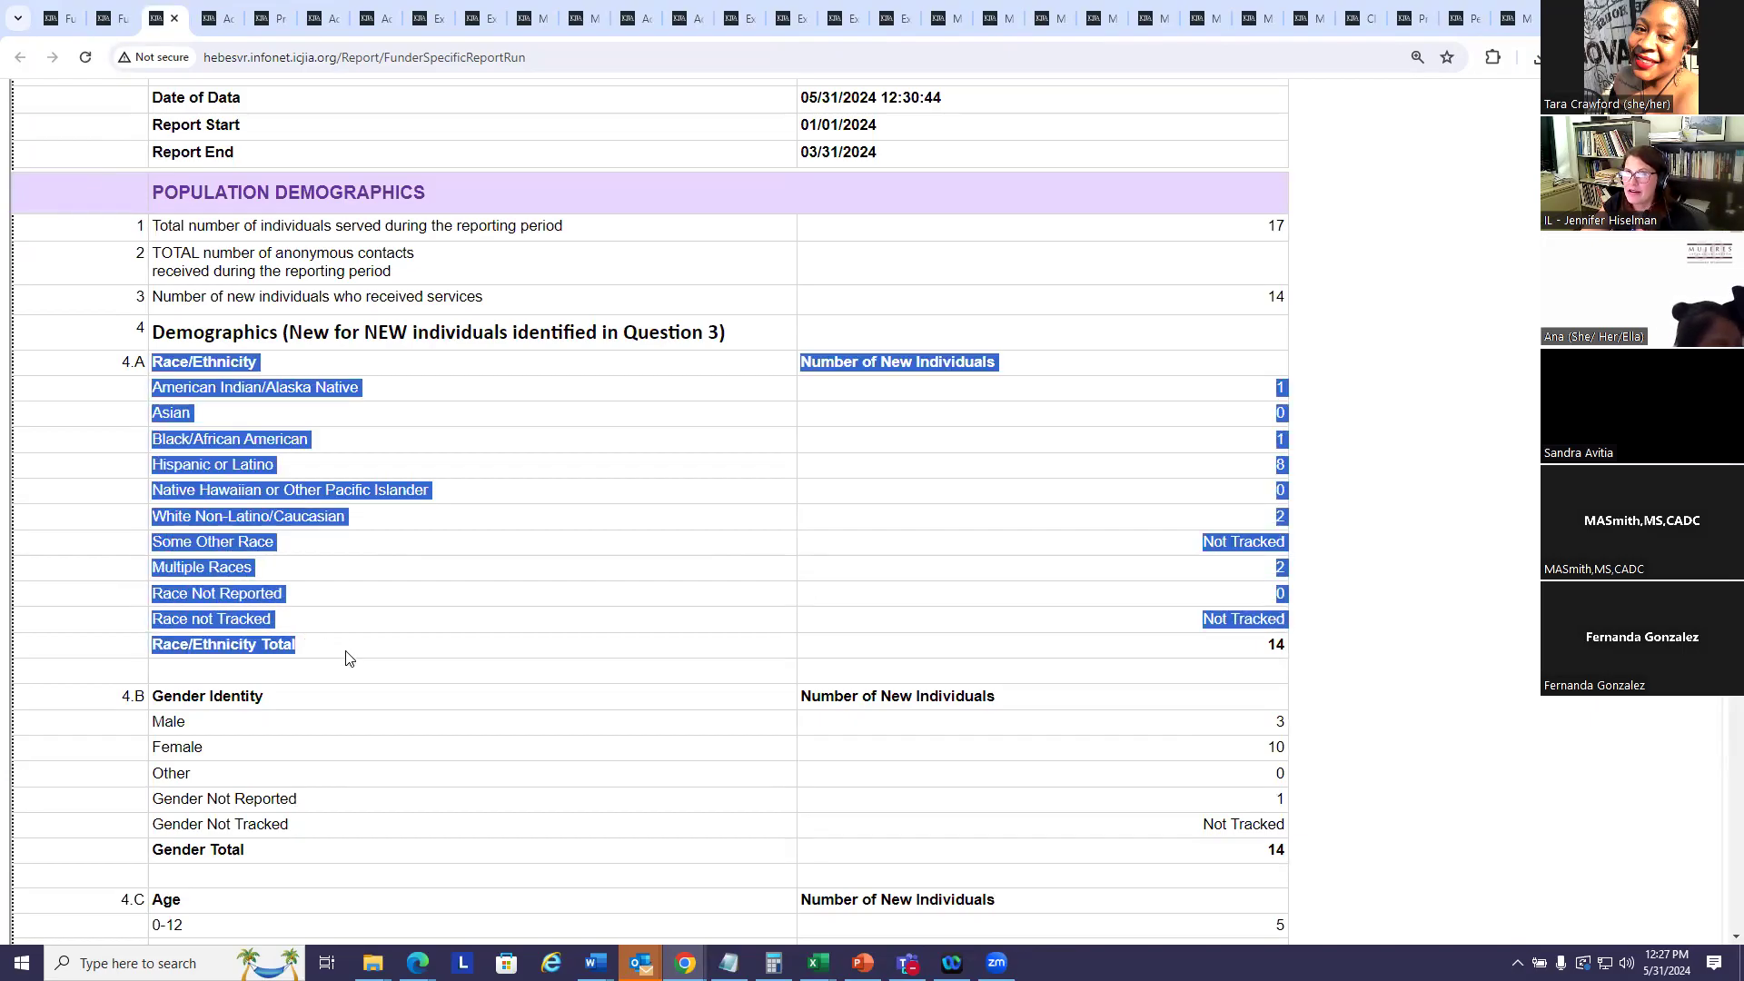
click(350, 658)
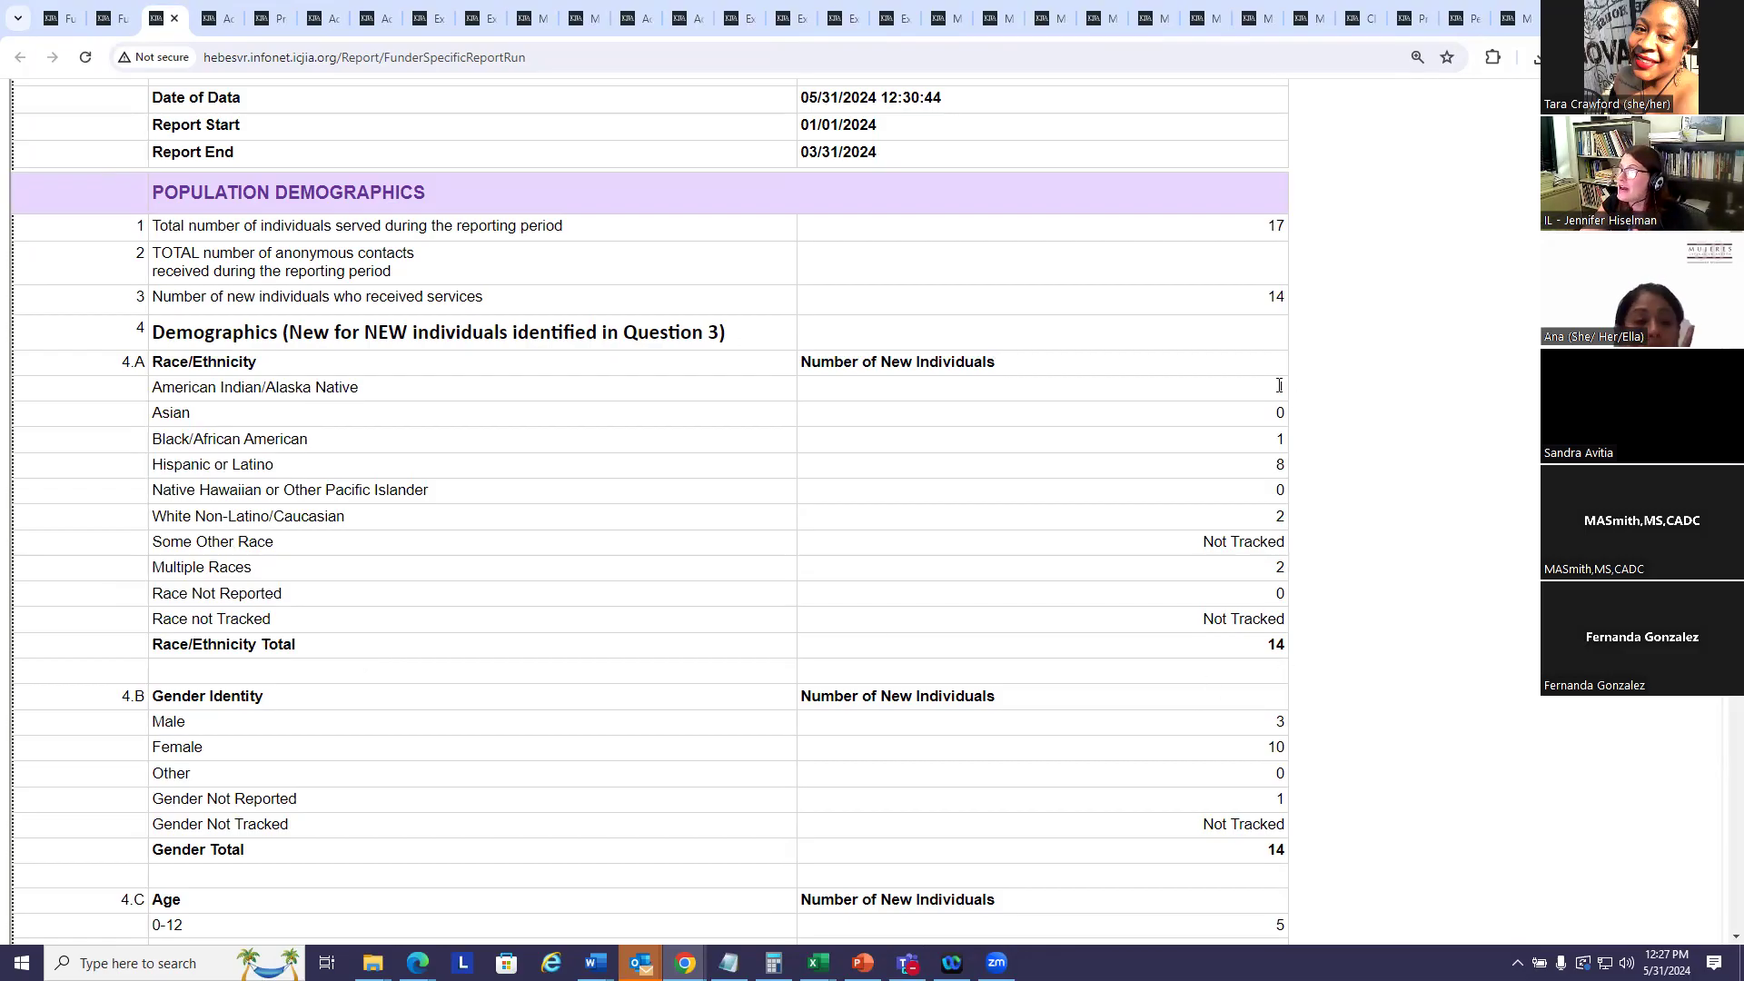
drag(1277, 390, 1320, 537)
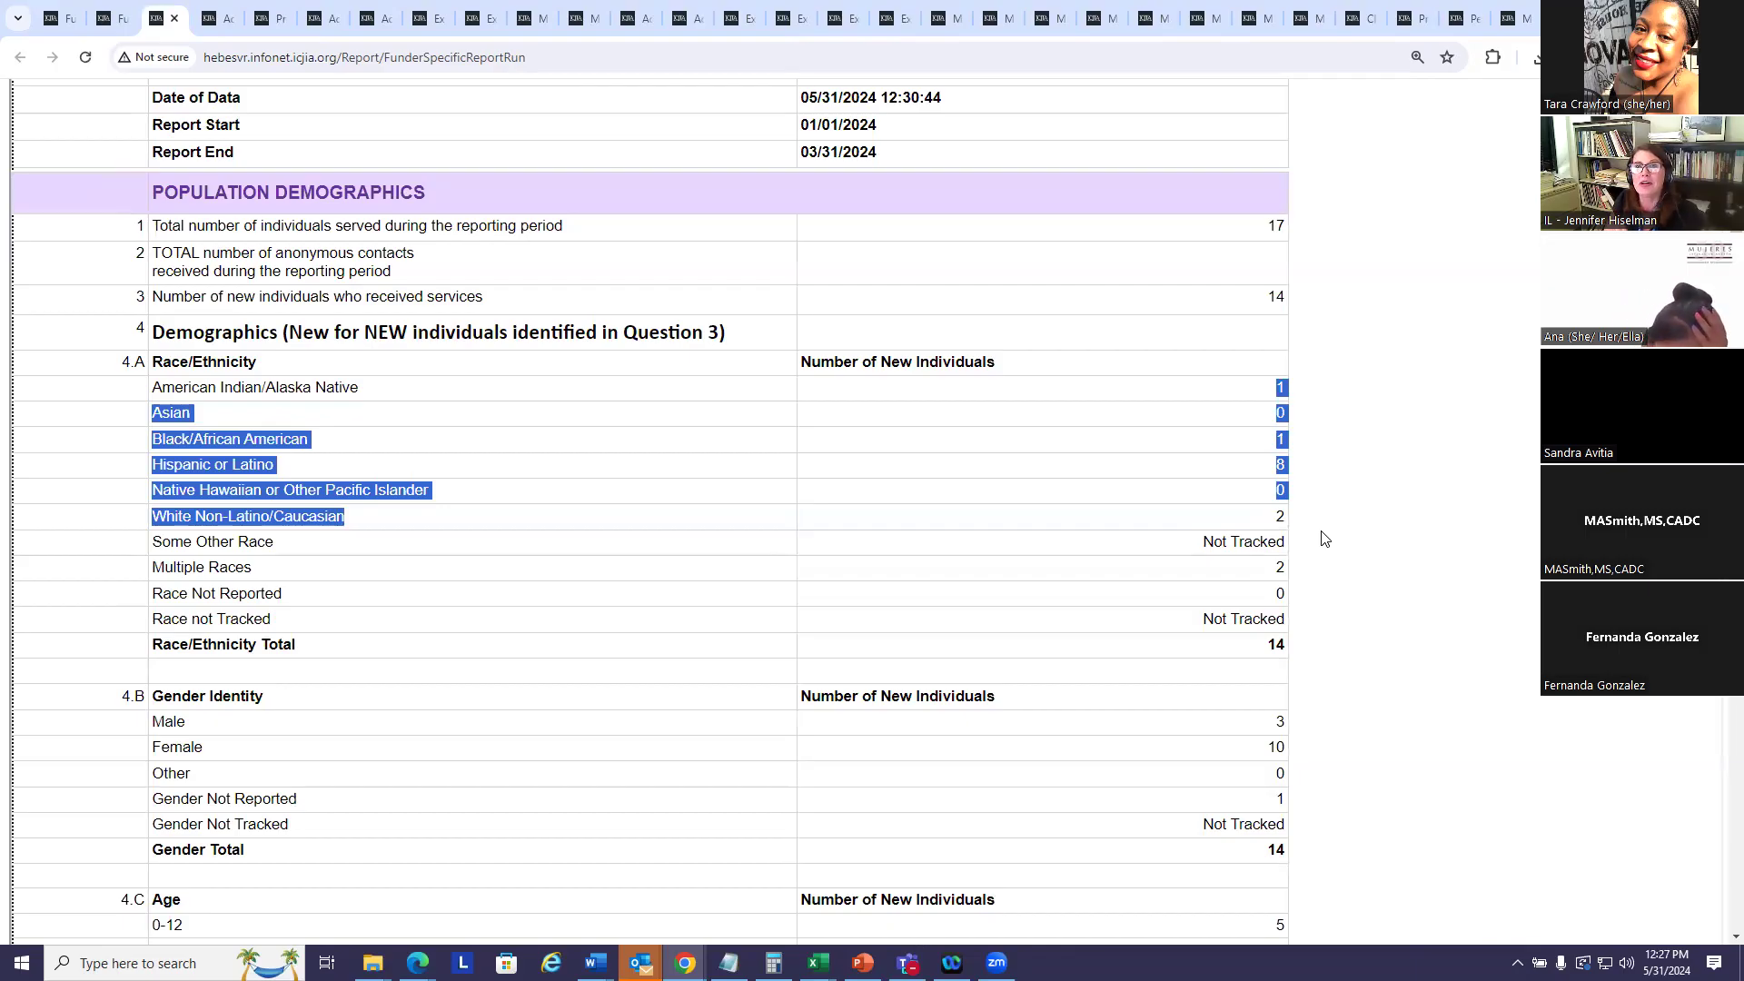
click(1425, 519)
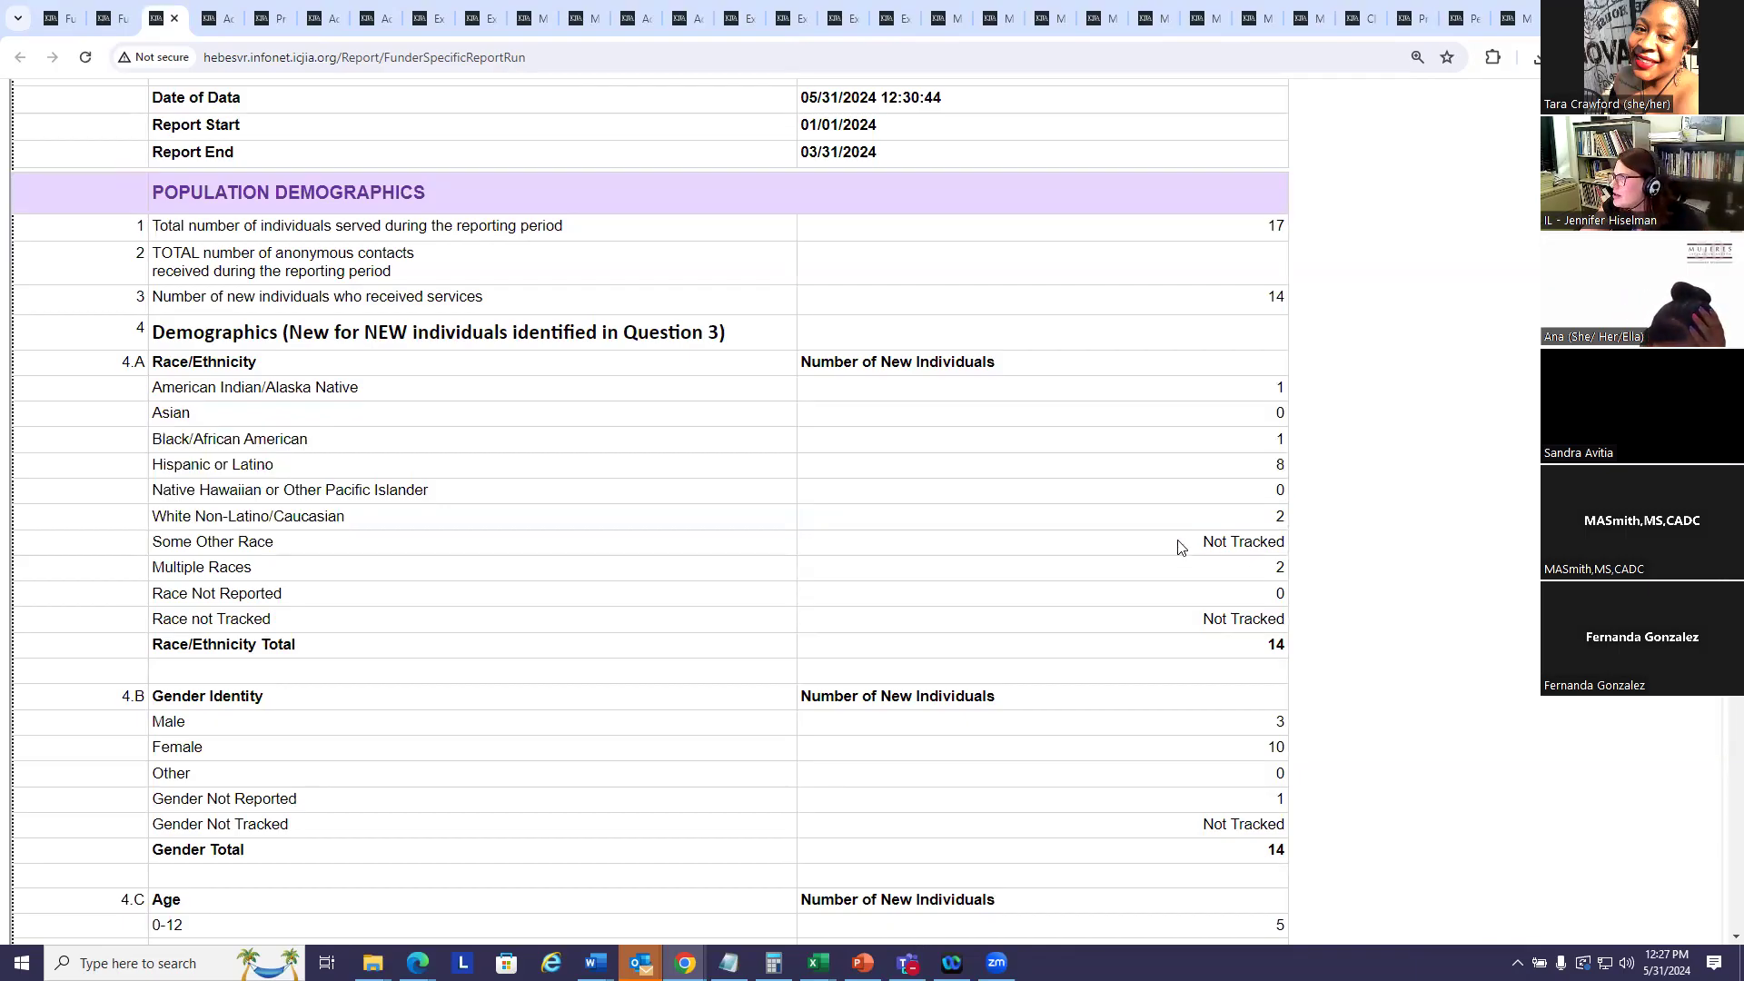
drag(154, 359, 278, 365)
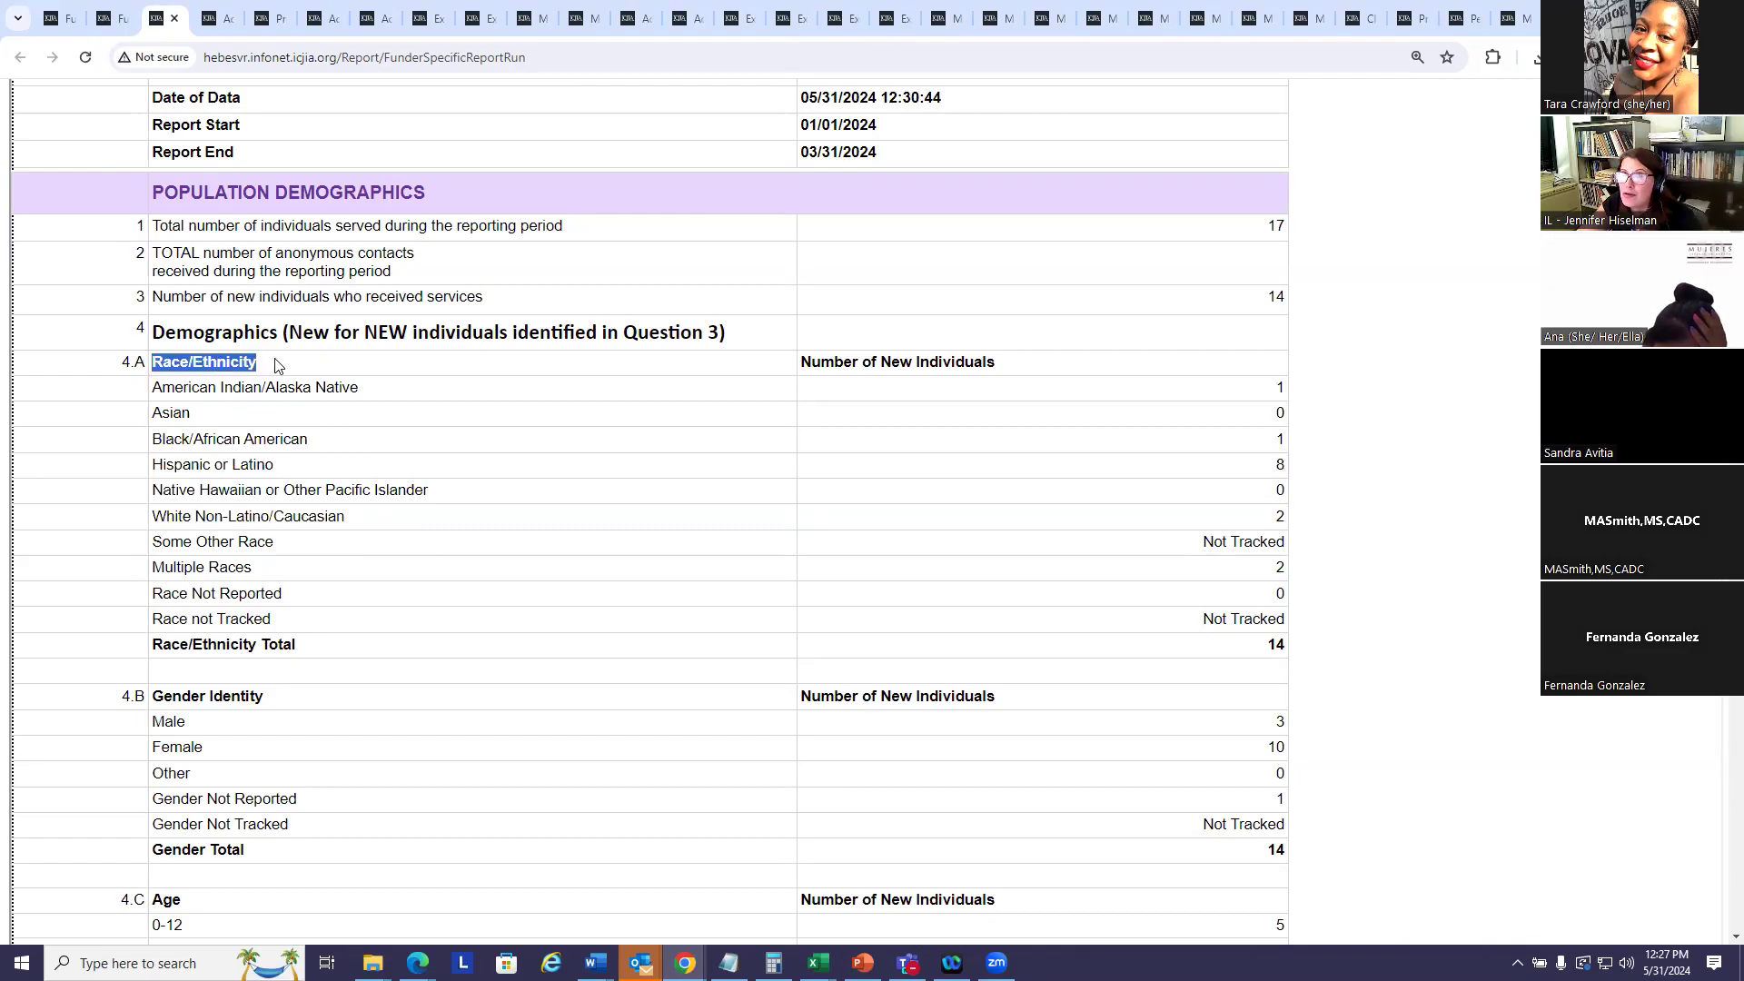
click(309, 370)
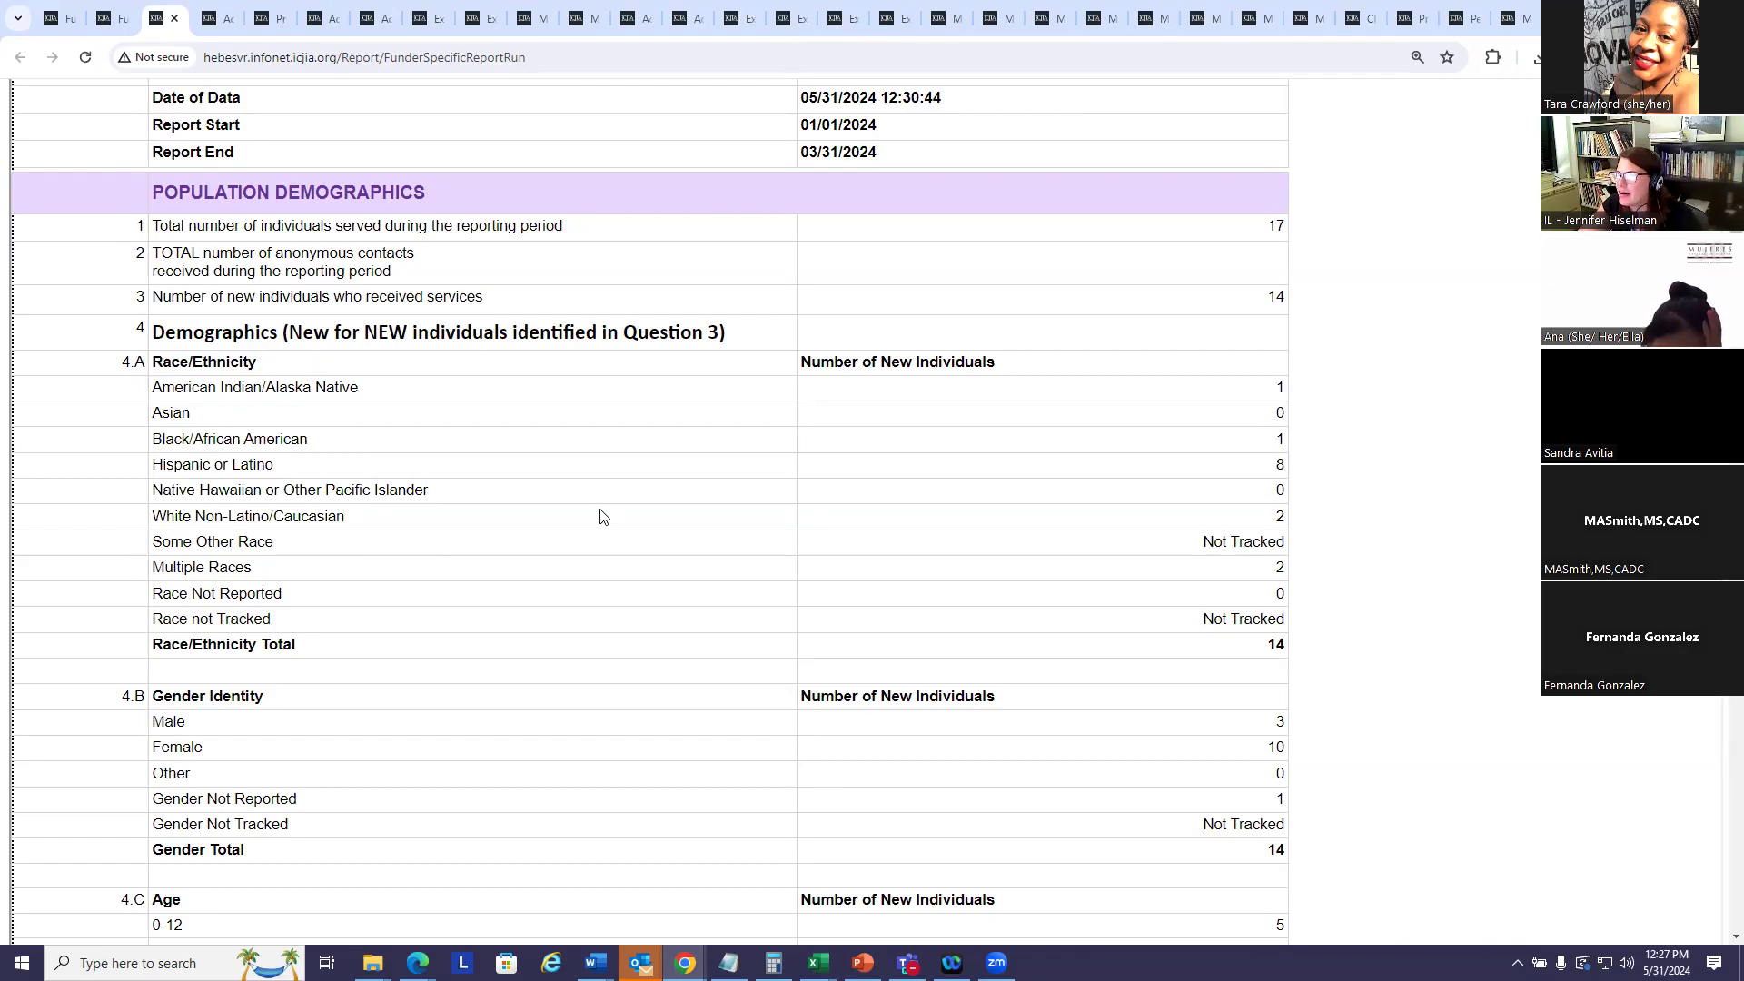
scroll(820, 625, down, 1)
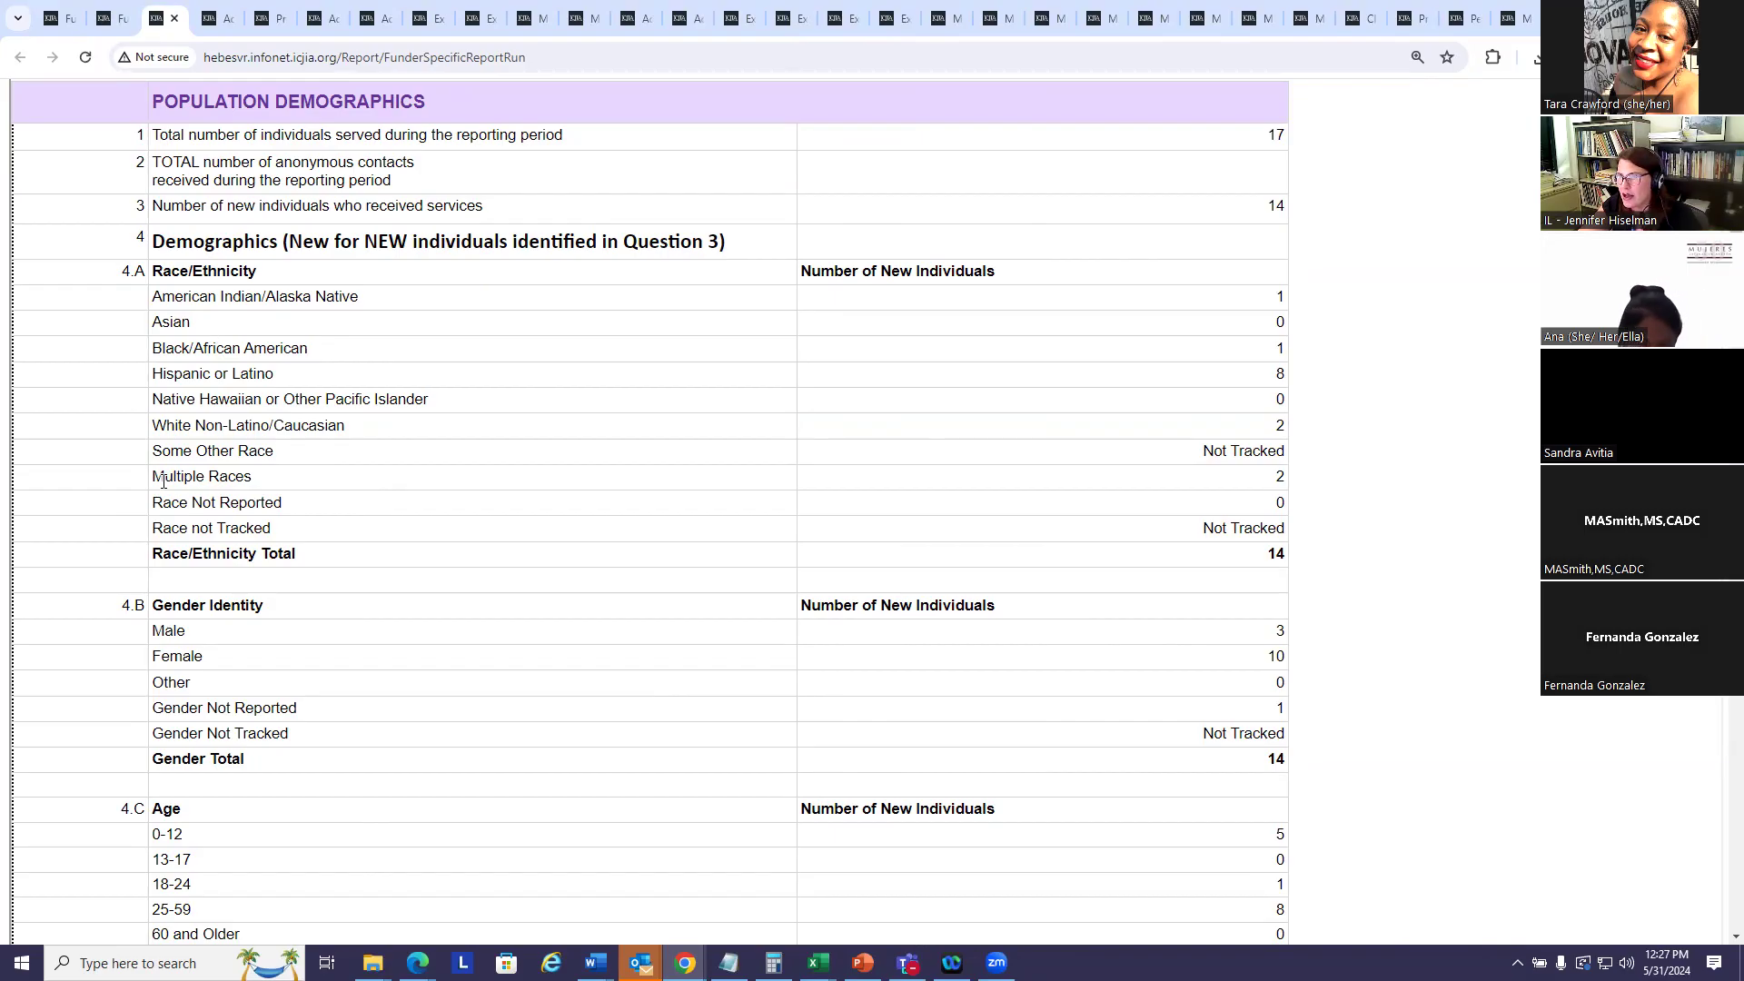
drag(152, 480, 247, 478)
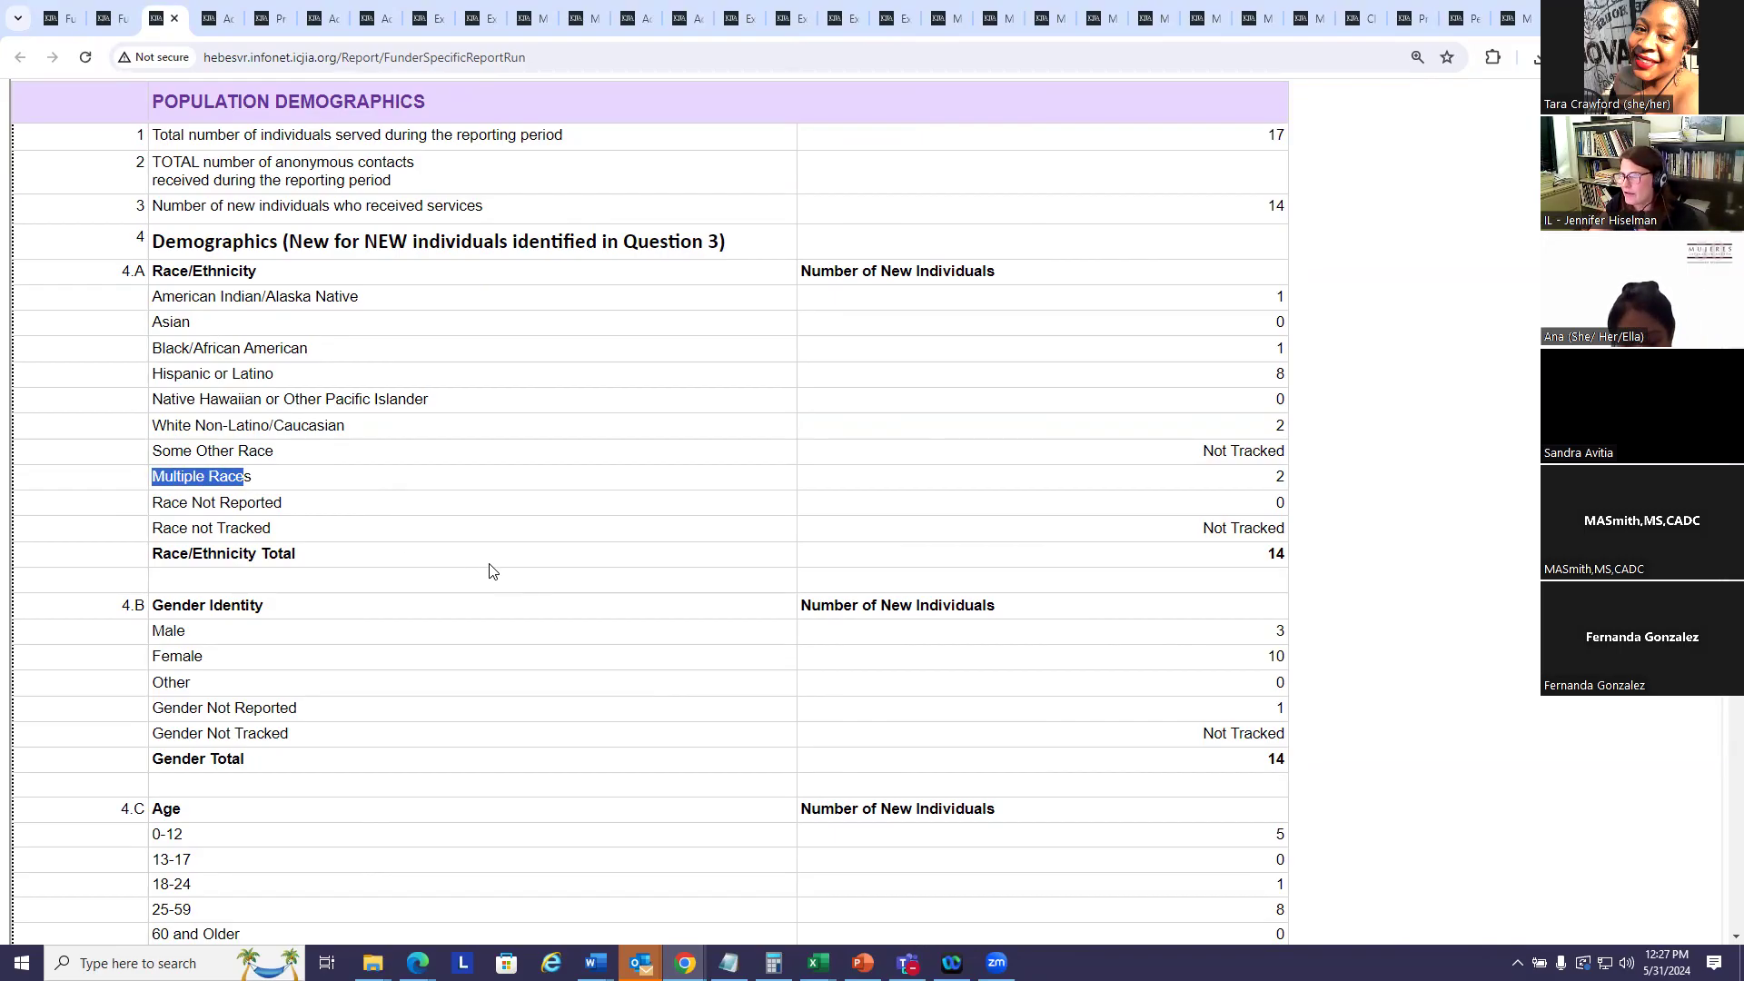
- Review the gender, age, types of victimization and special classification sections of the report down to Direct Services
scroll(499, 550, down, 4)
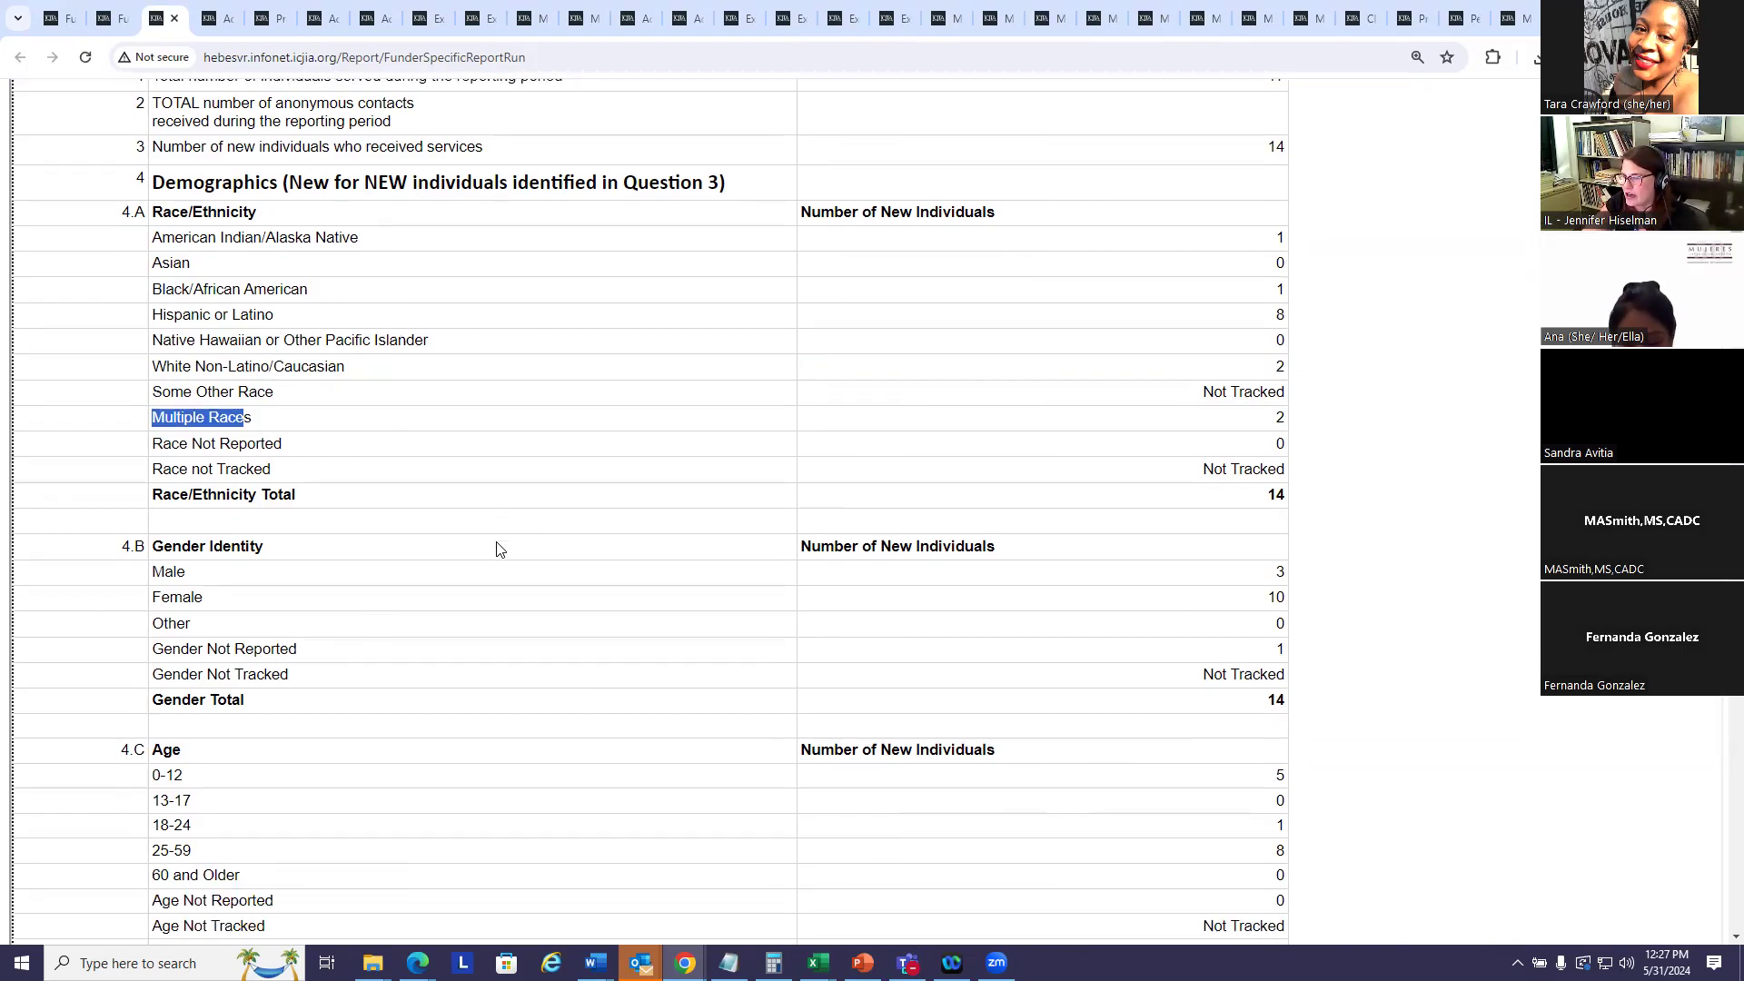
scroll(517, 495, down, 7)
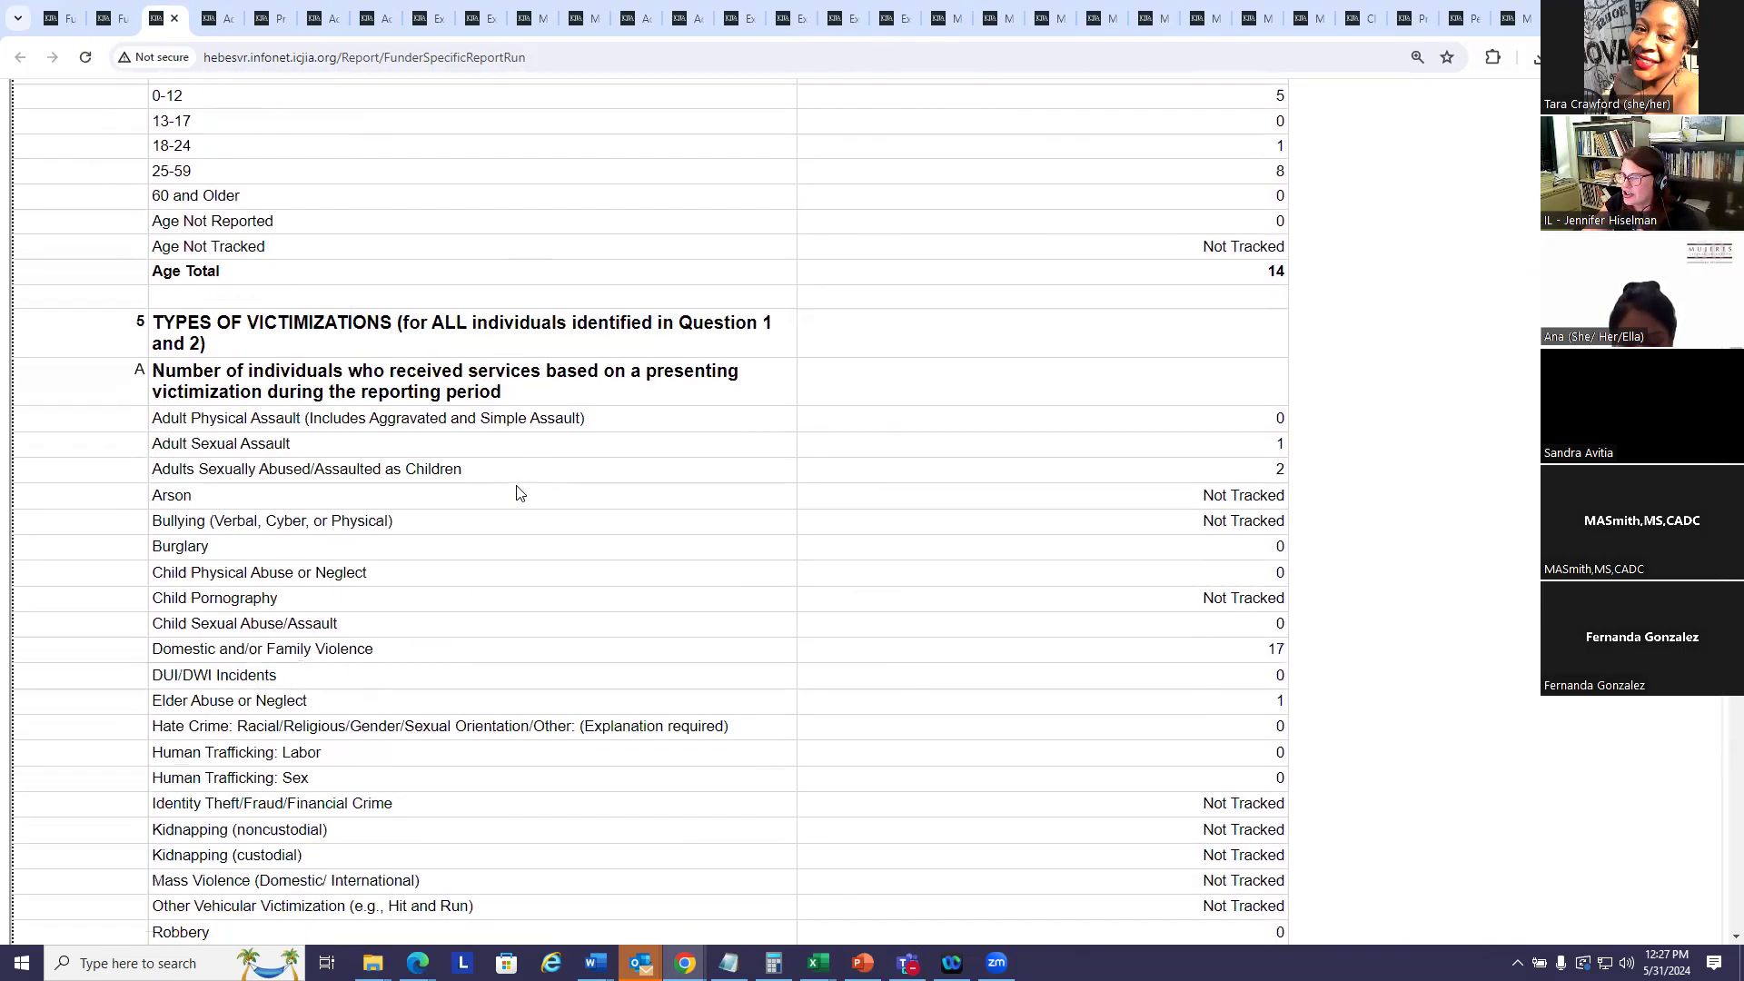
mouse_move(787, 939)
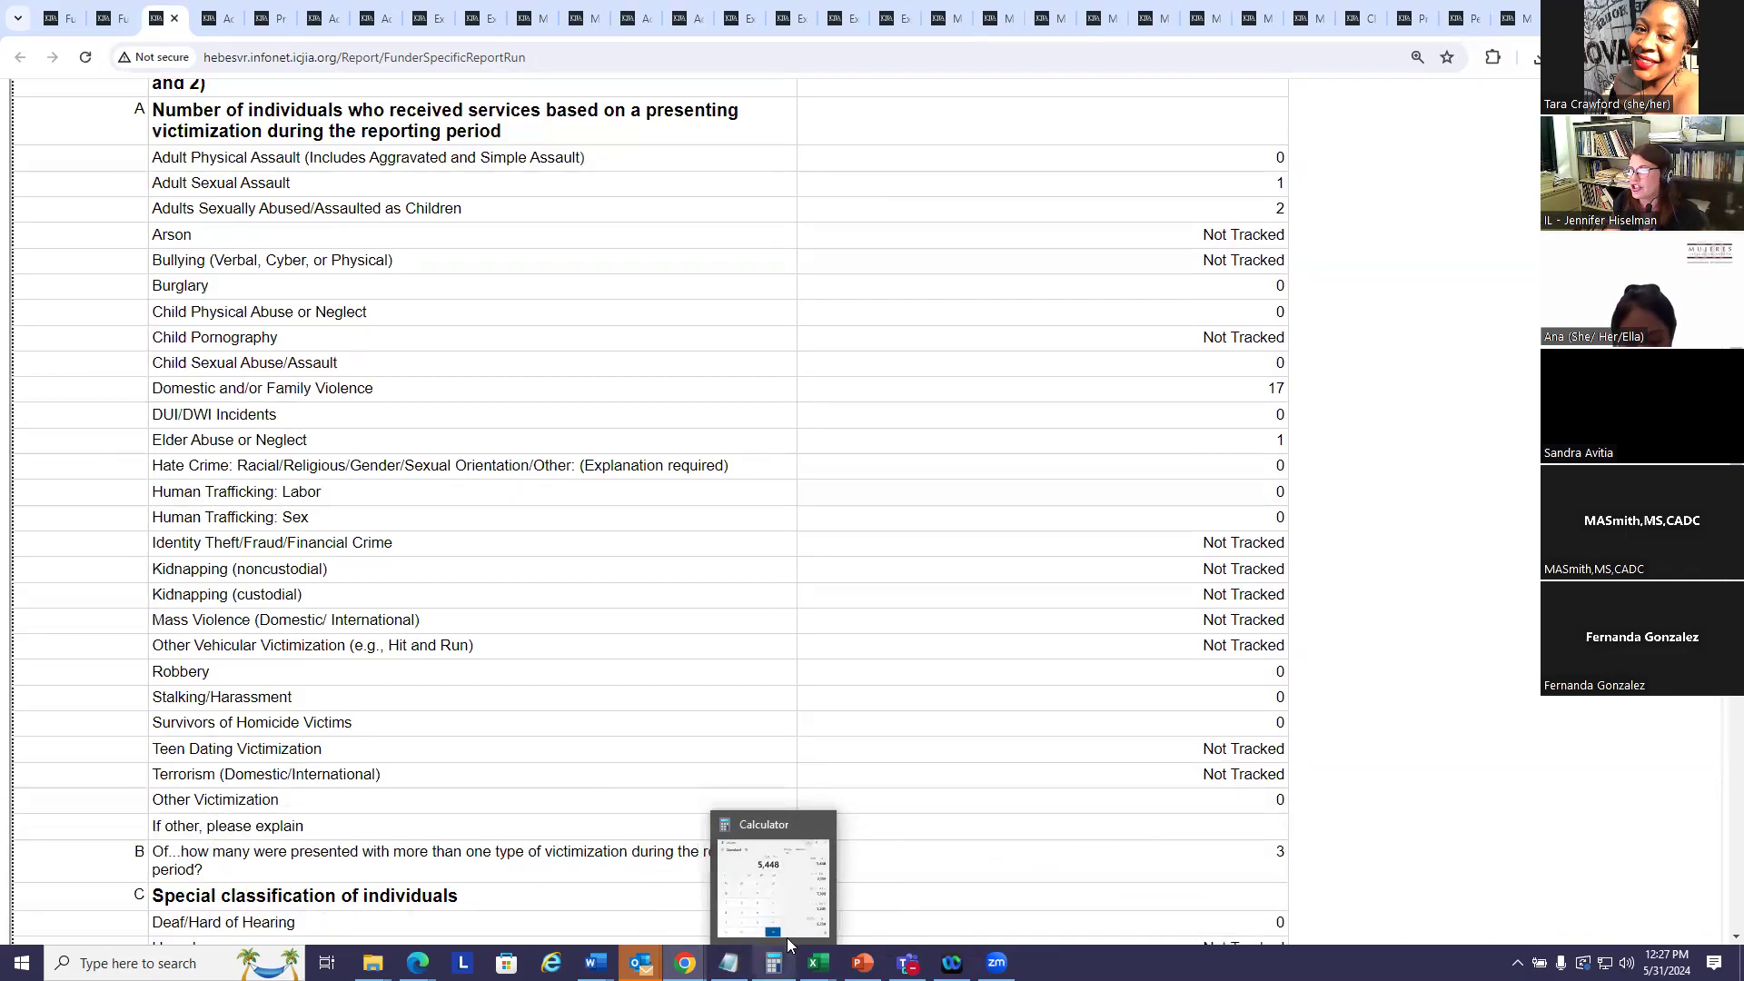
scroll(627, 636, down, 2)
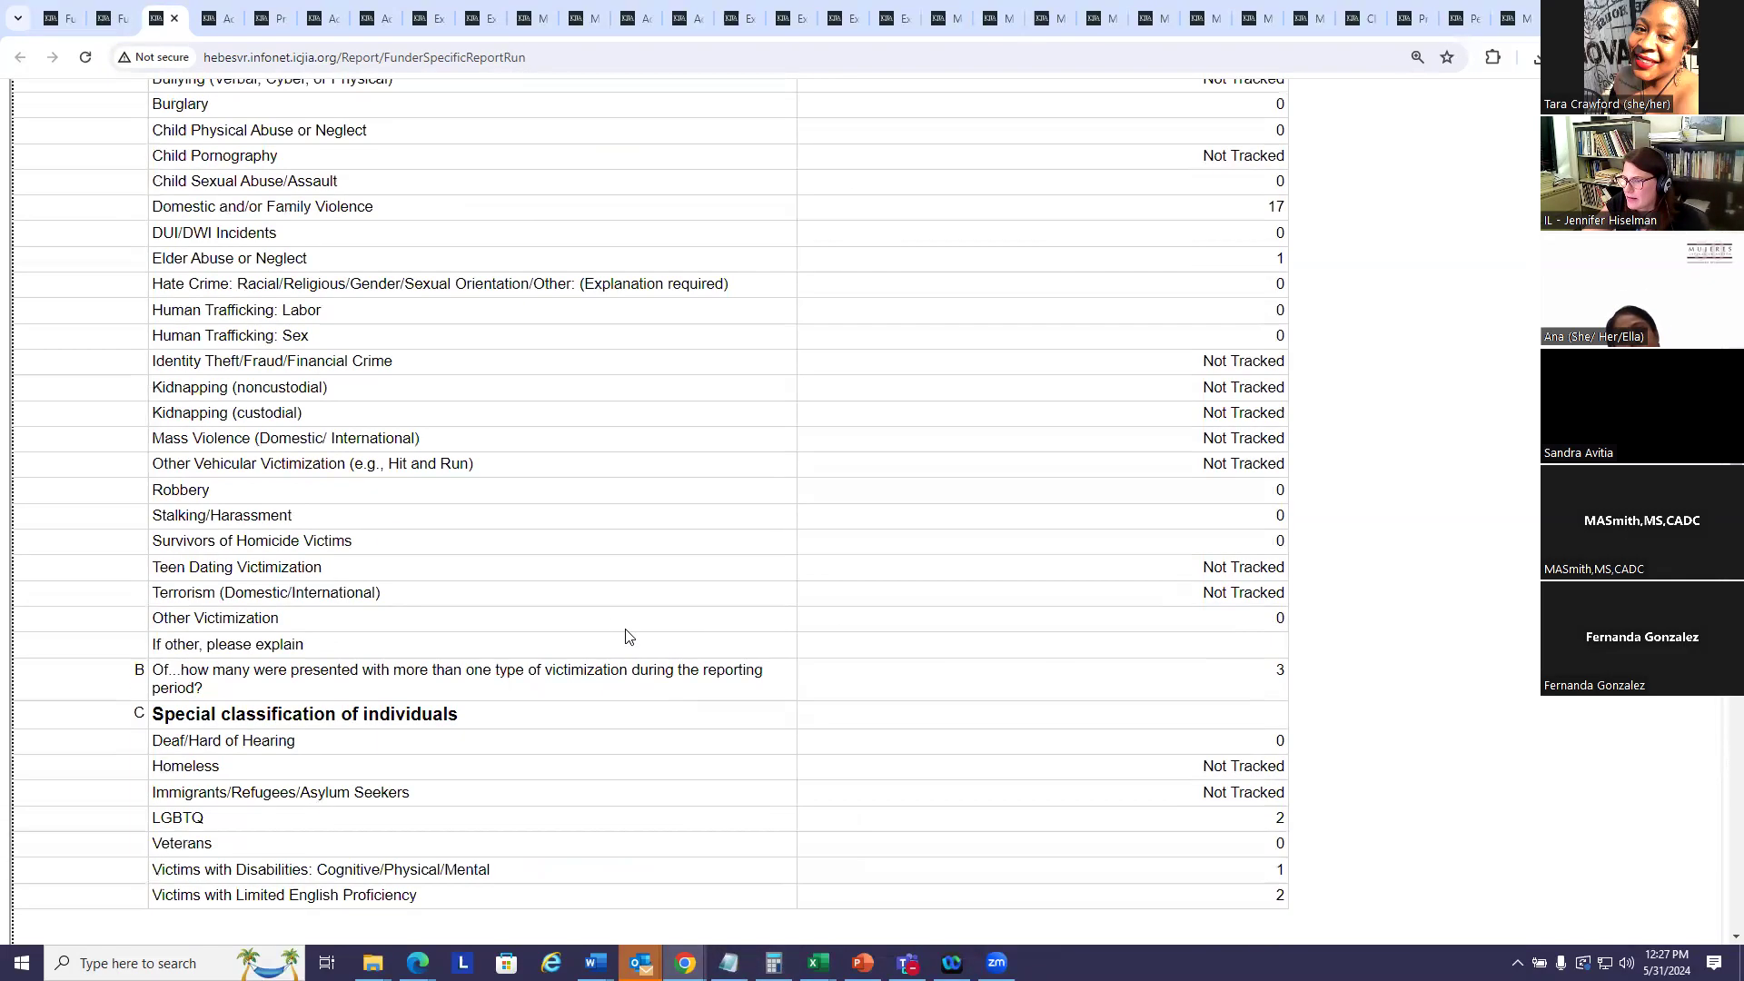
scroll(617, 613, down, 4)
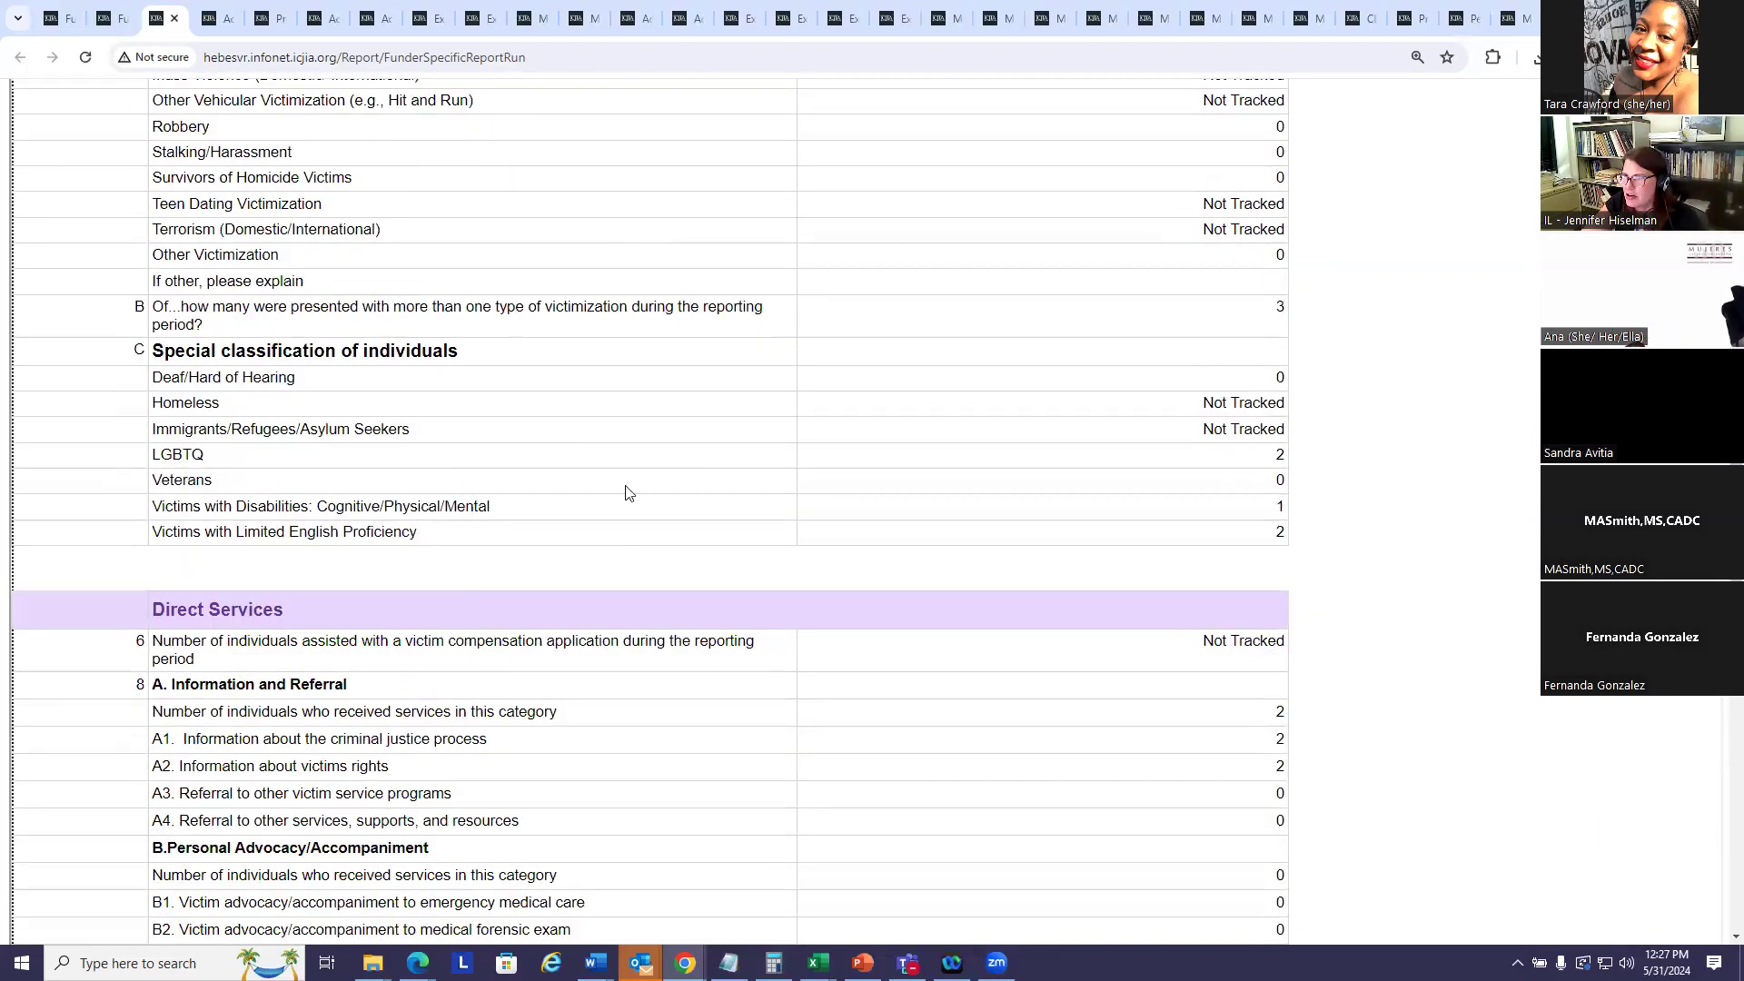
scroll(611, 401, down, 3)
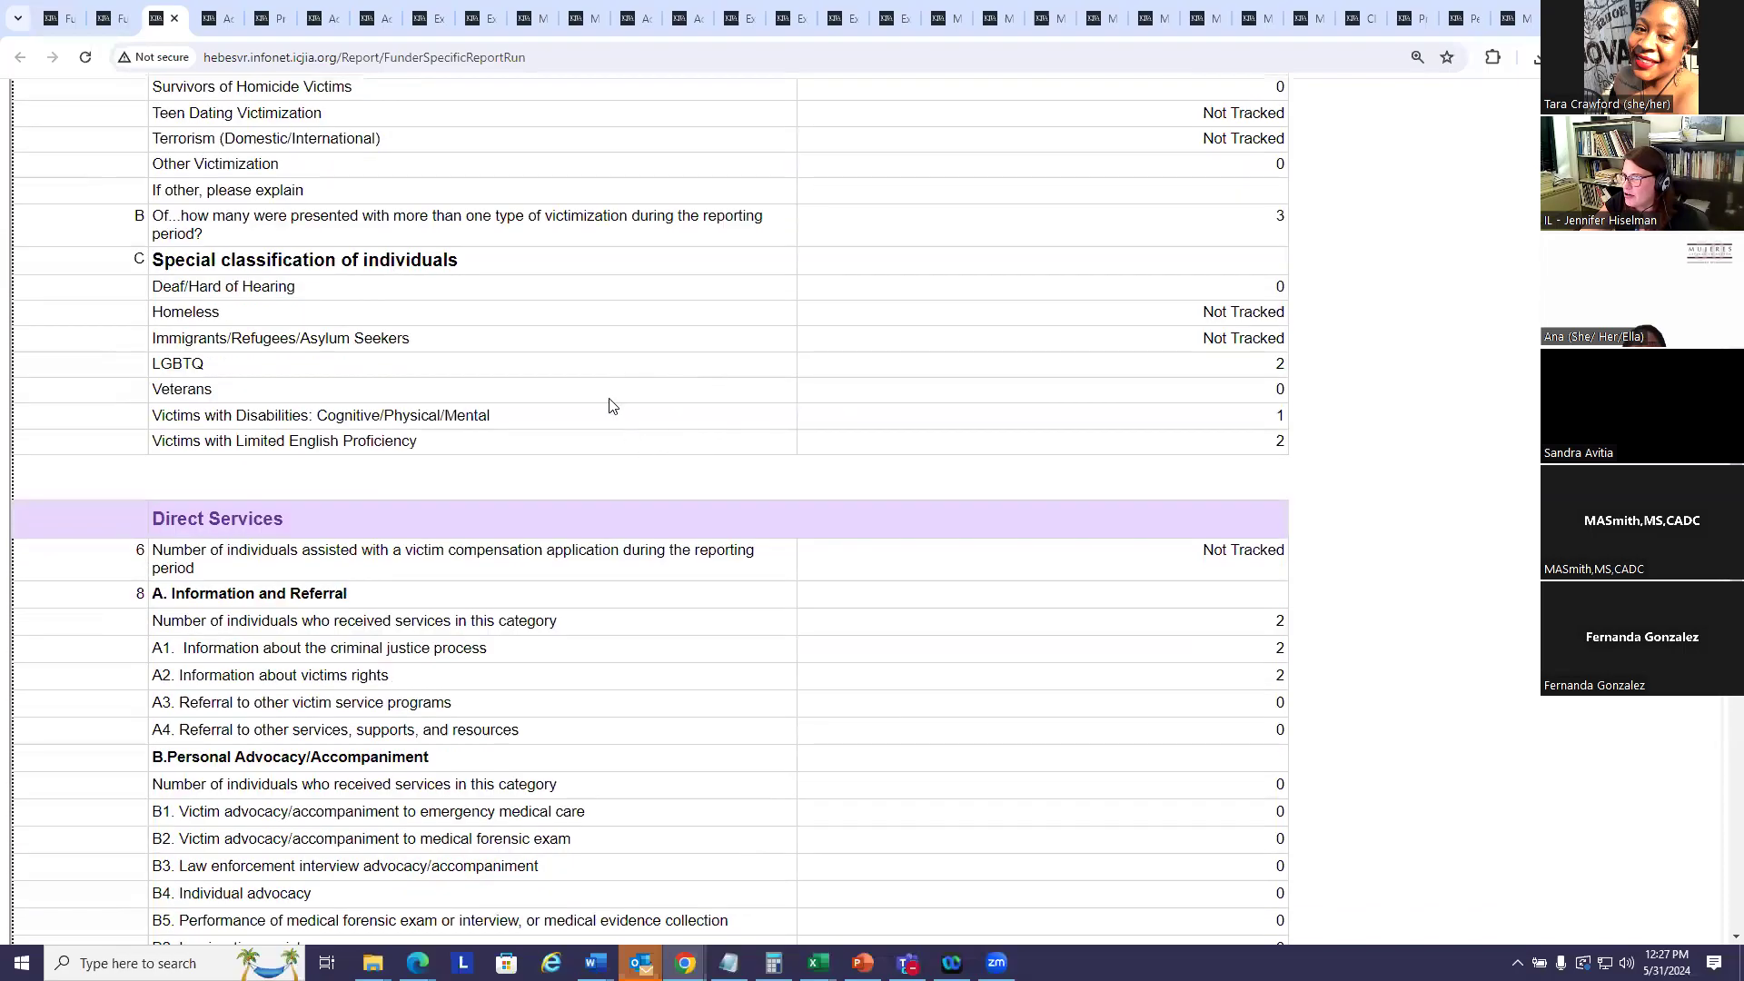
- Review the Direct Services section of the OVC PMT report, from Information and Referral through Criminal/Civil Justice System Assistance
scroll(606, 389, down, 1)
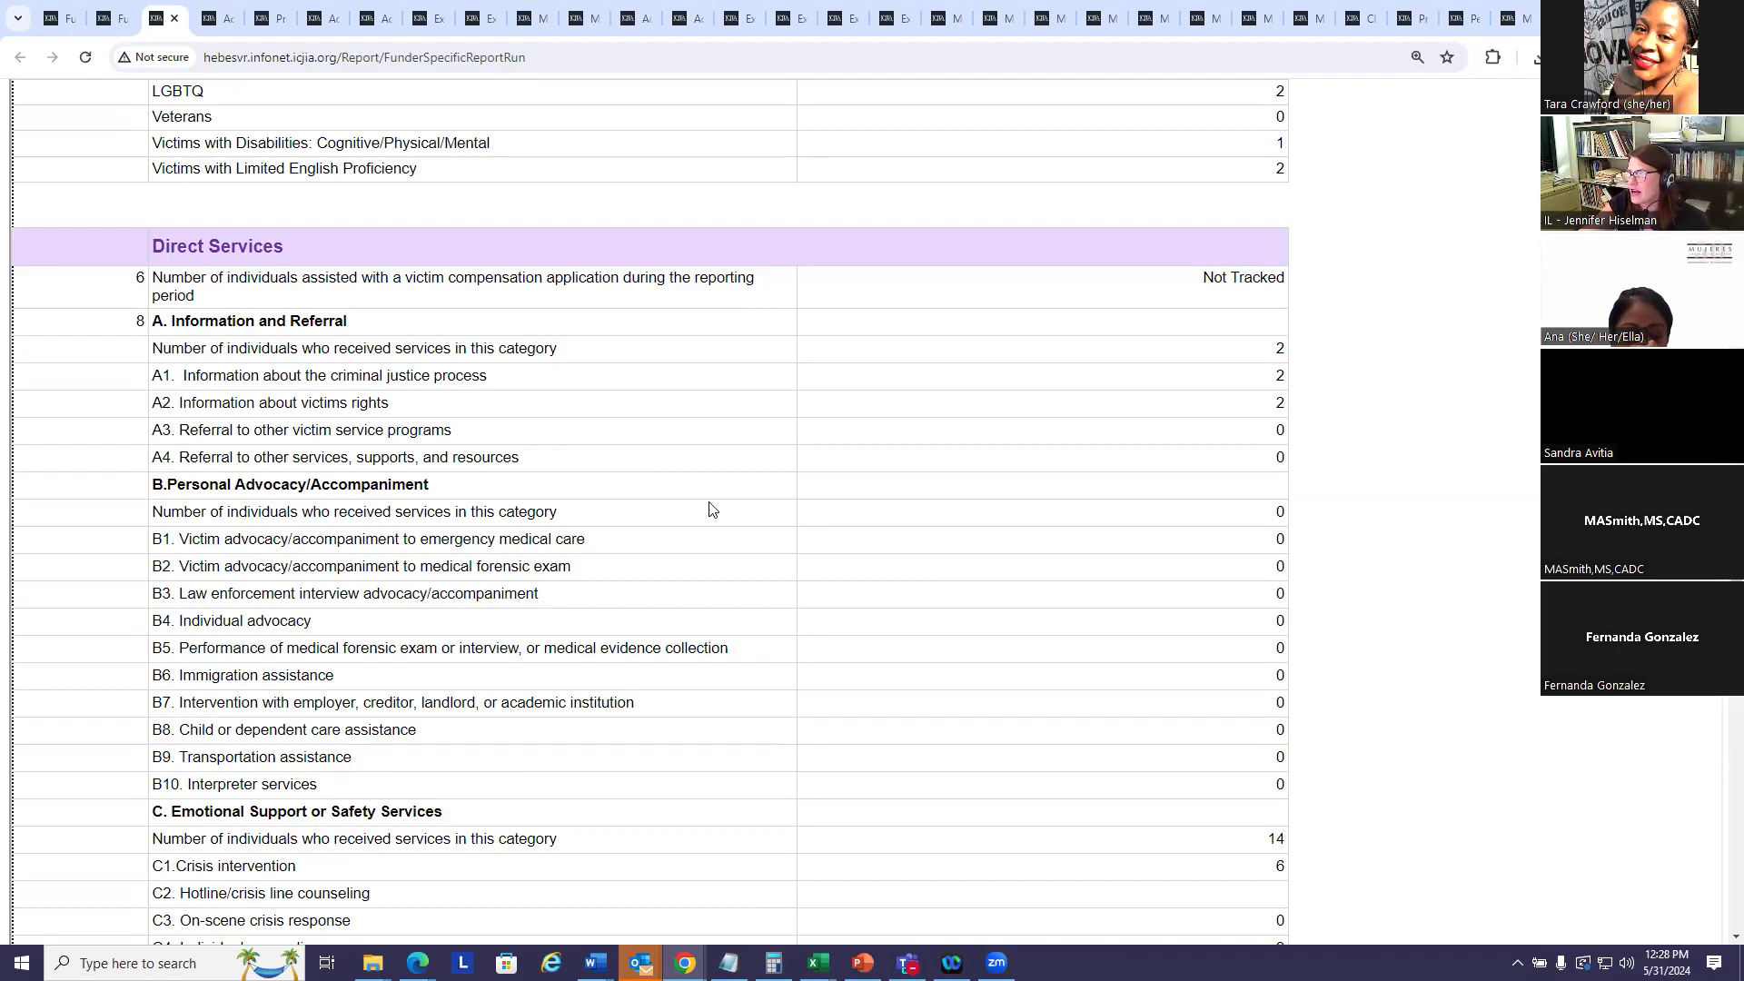
scroll(722, 504, down, 1)
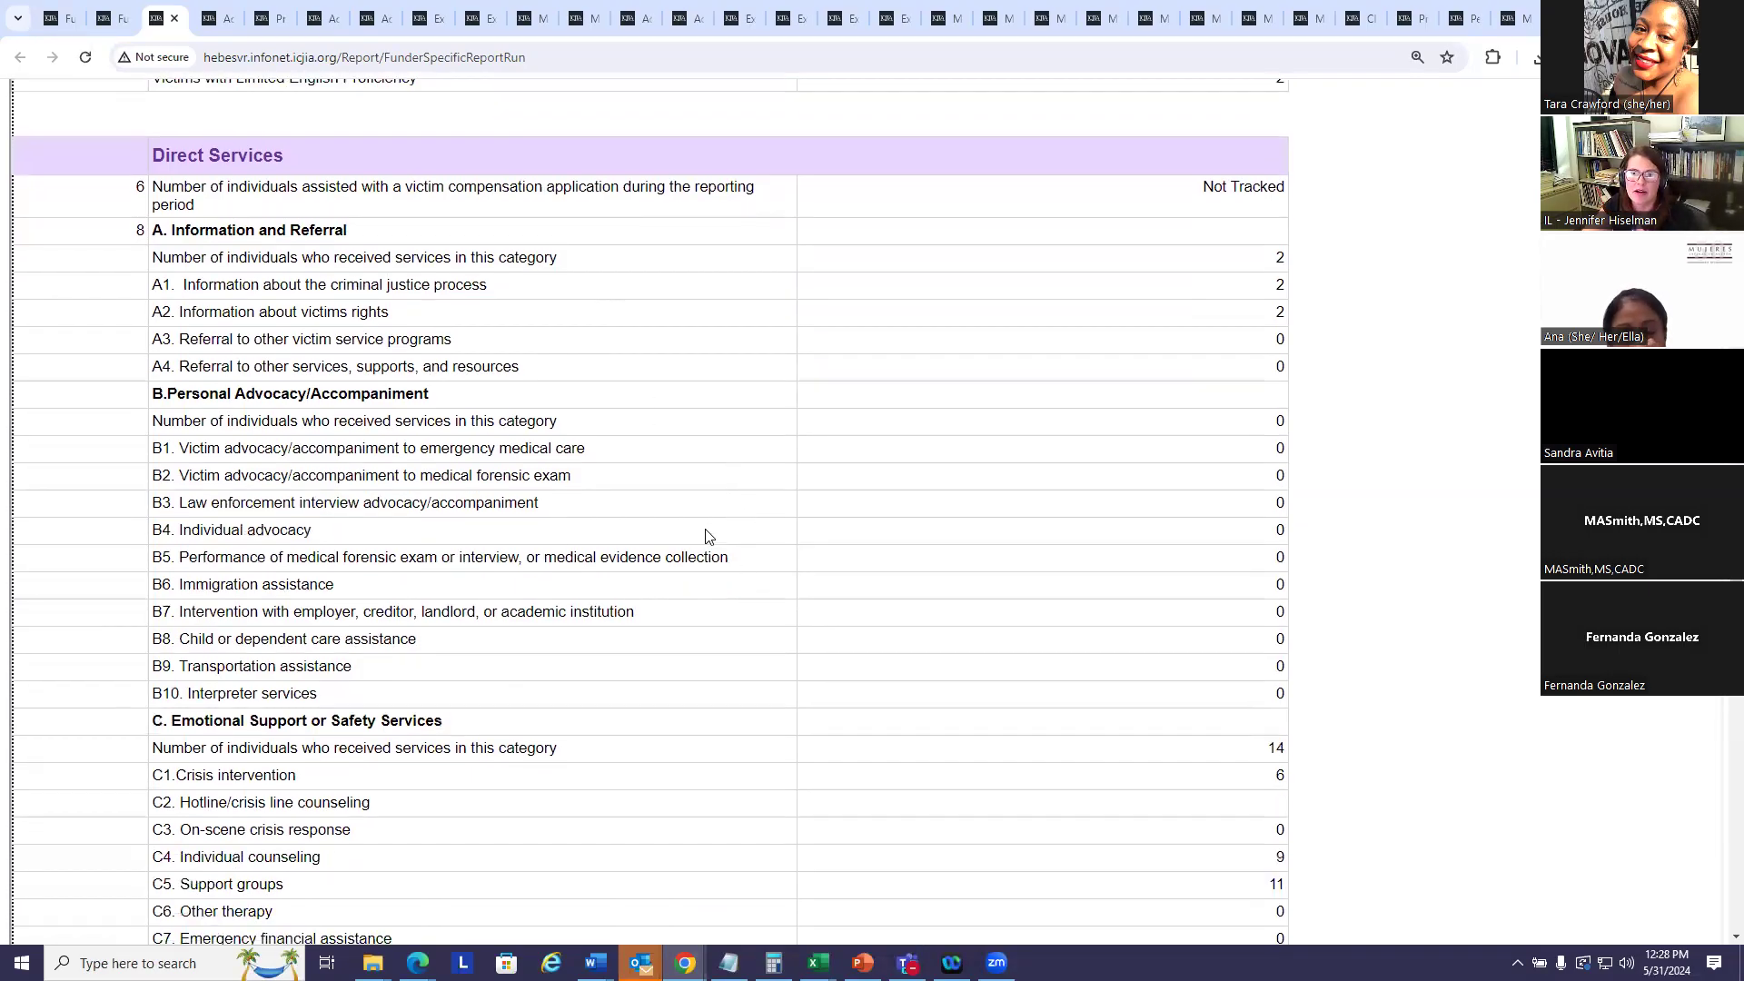
scroll(700, 513, down, 6)
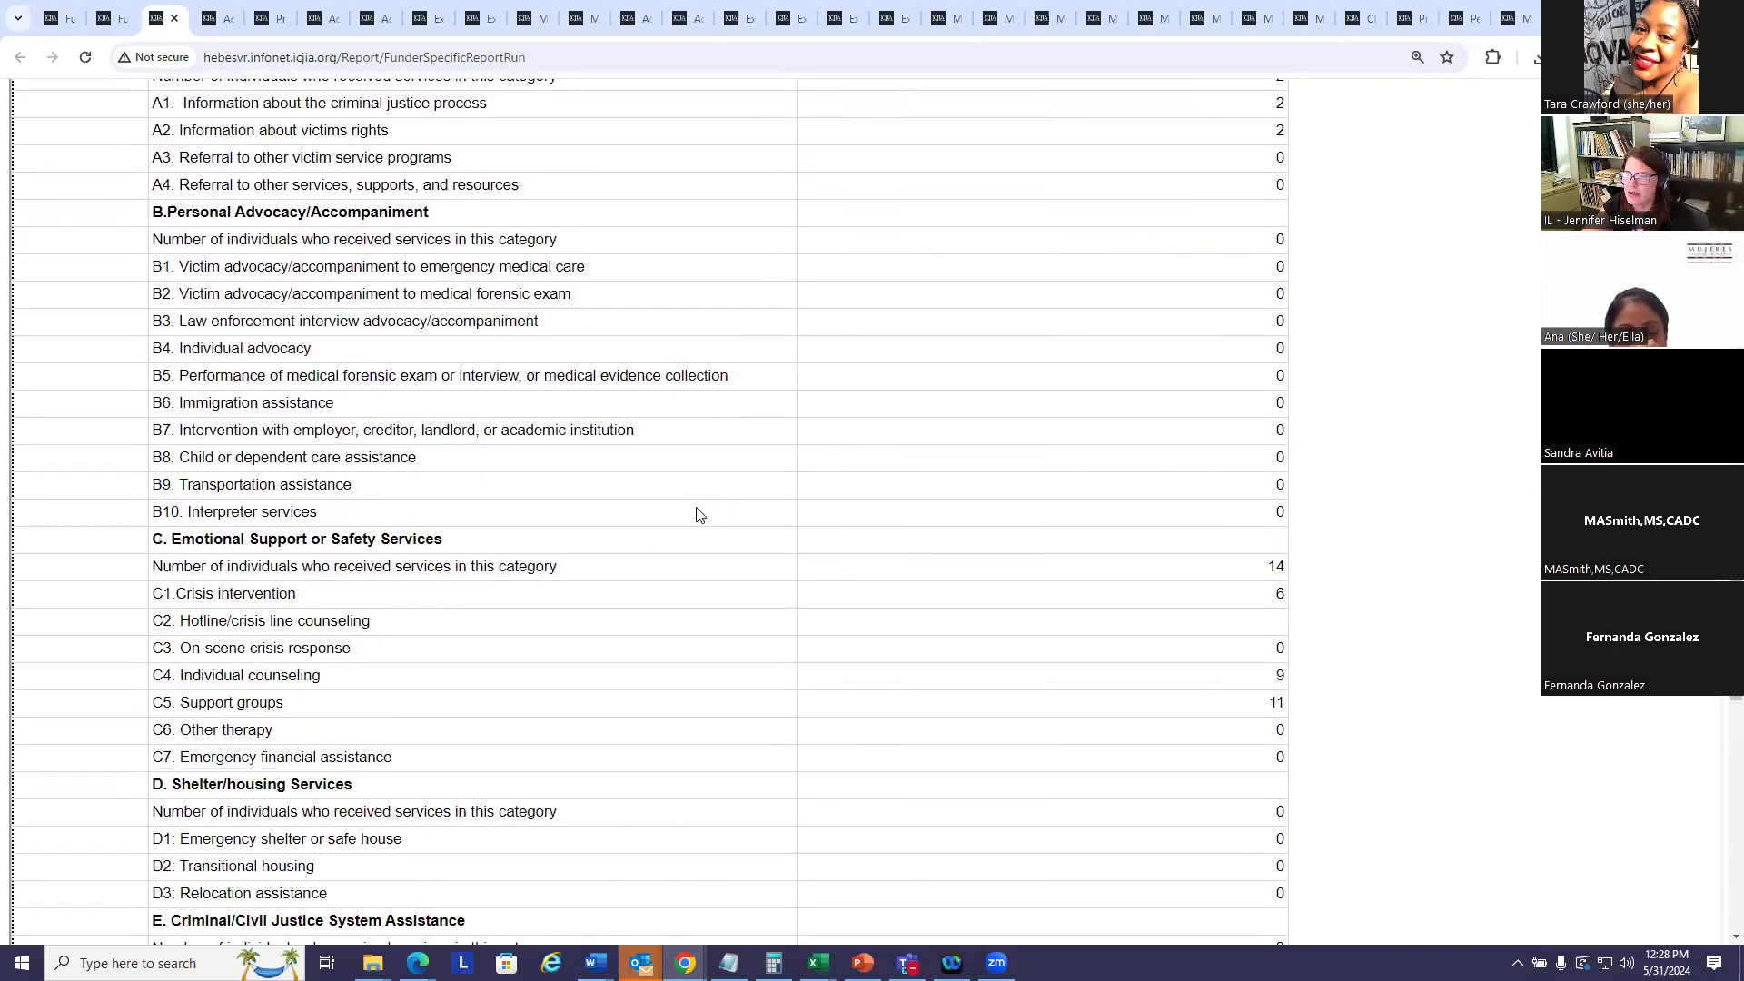
scroll(700, 513, down, 1)
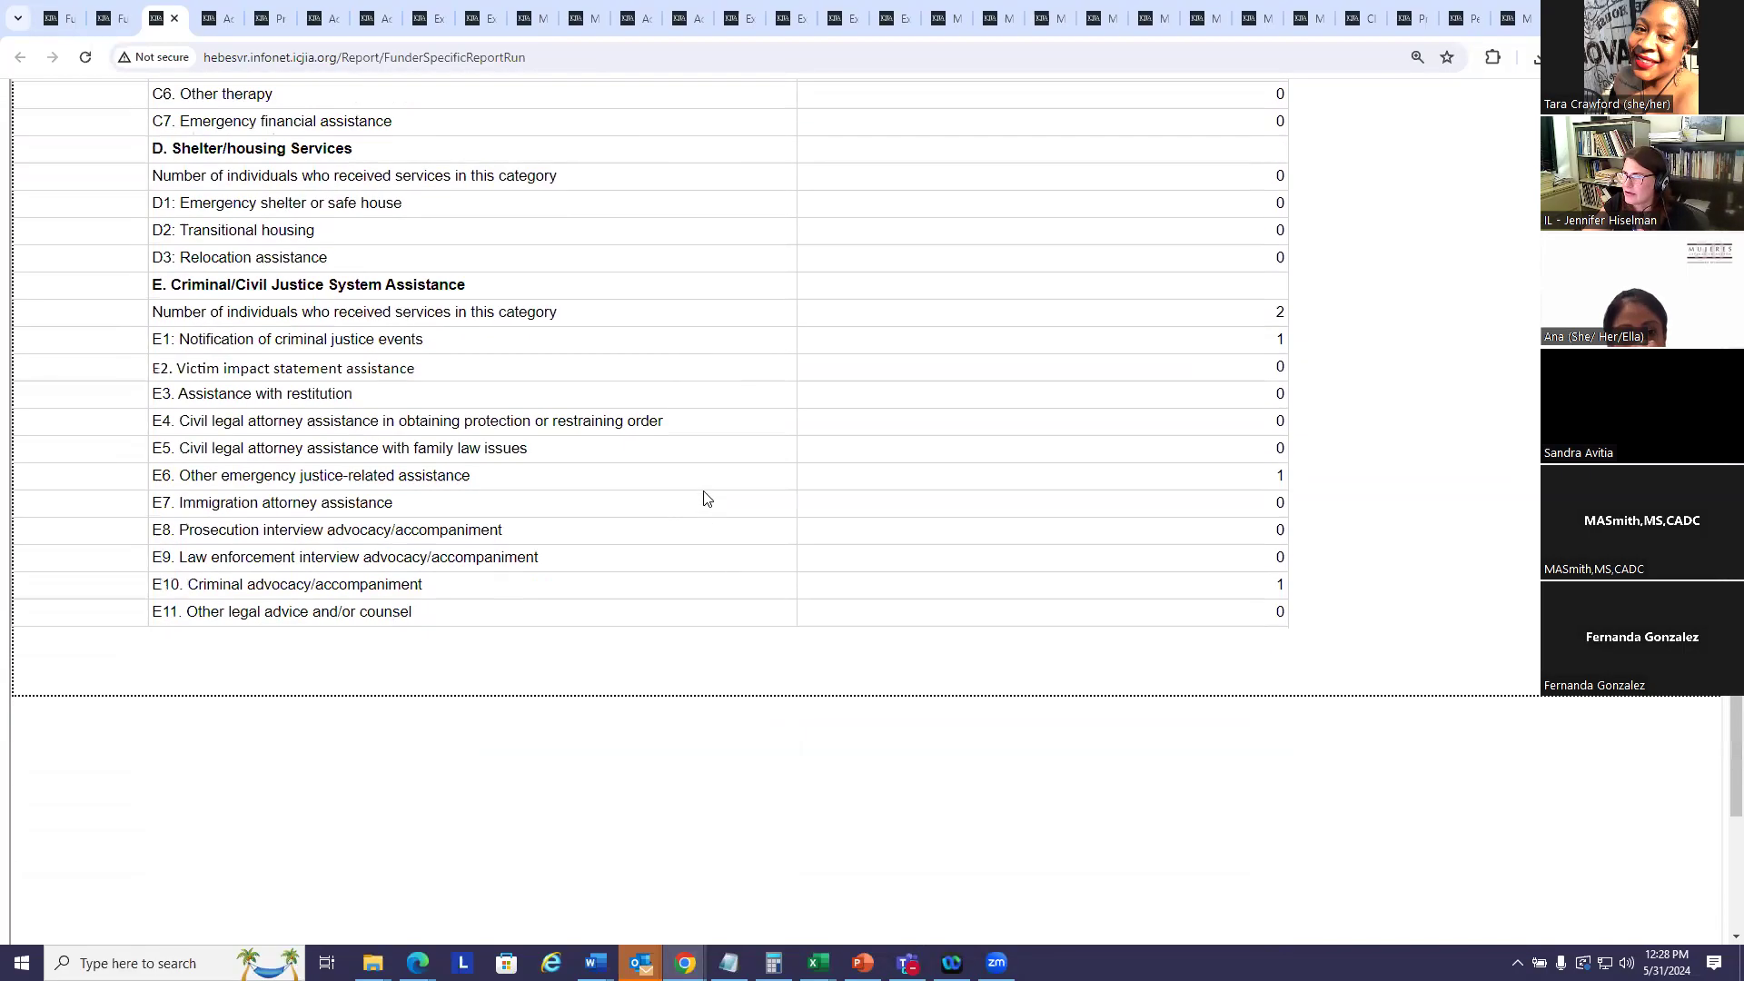
scroll(701, 481, up, 4)
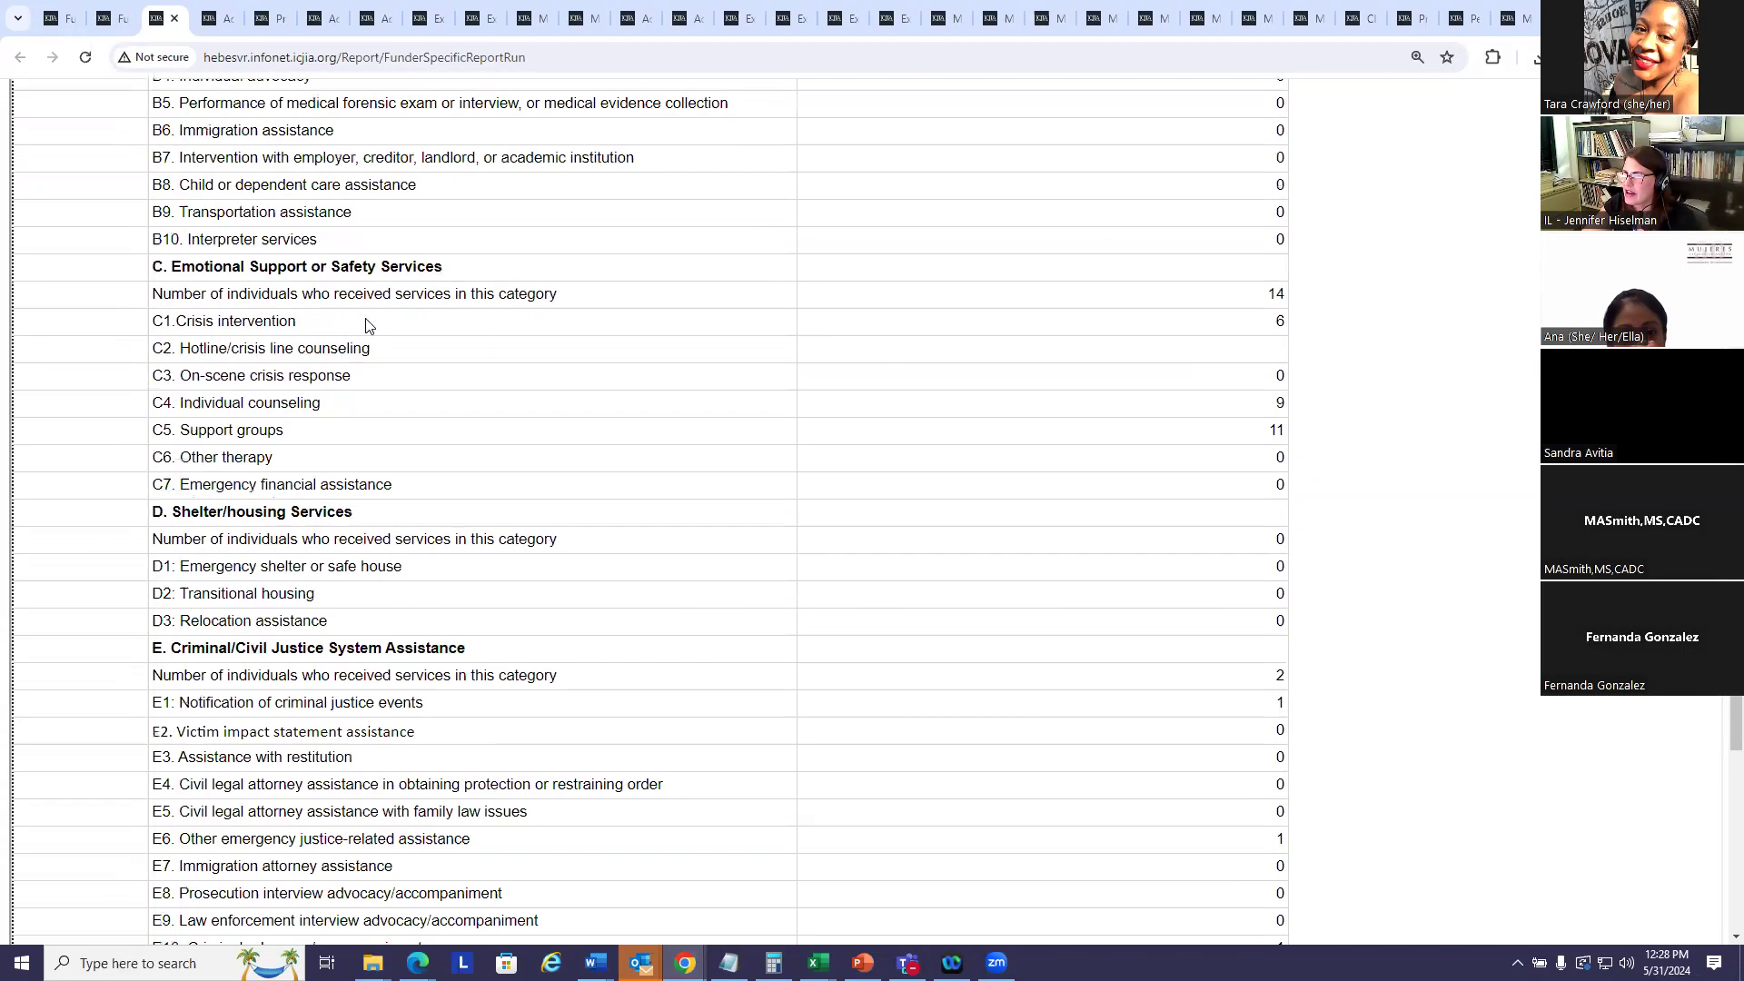
- Return to the Funder Specific Reports page, open Import Services from Data Exchange, and try to import without a selected file
click(73, 25)
scroll(1196, 652, up, 2)
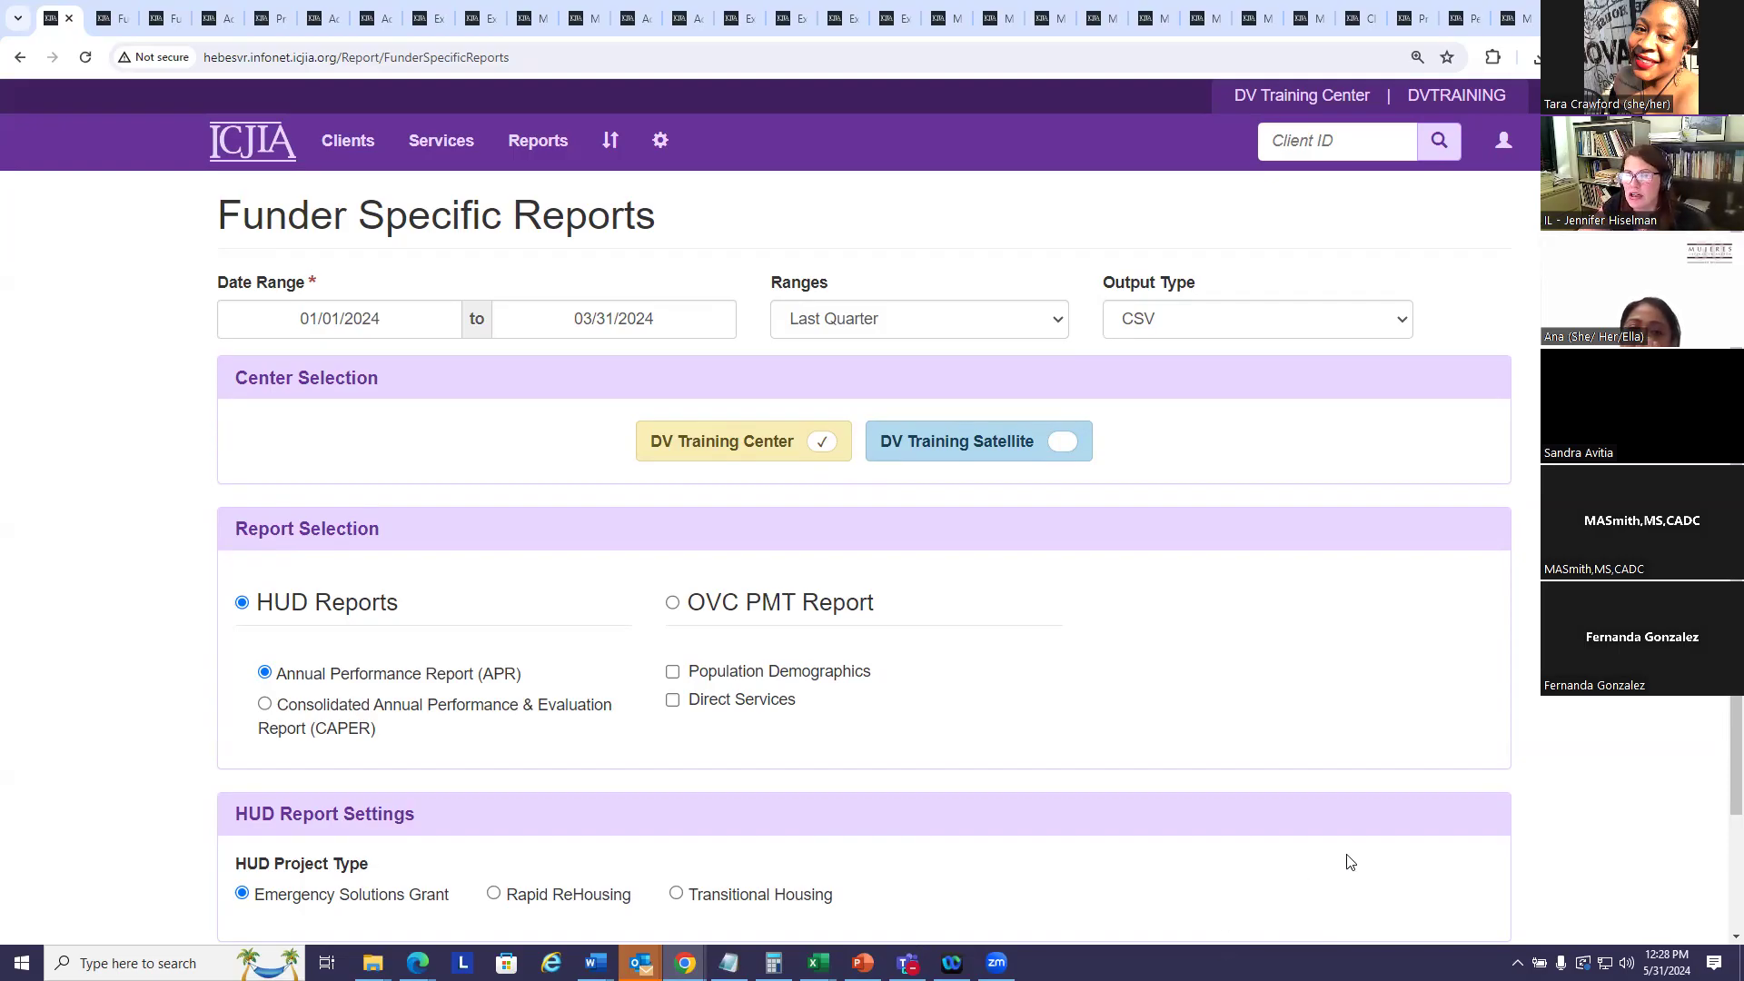
click(609, 142)
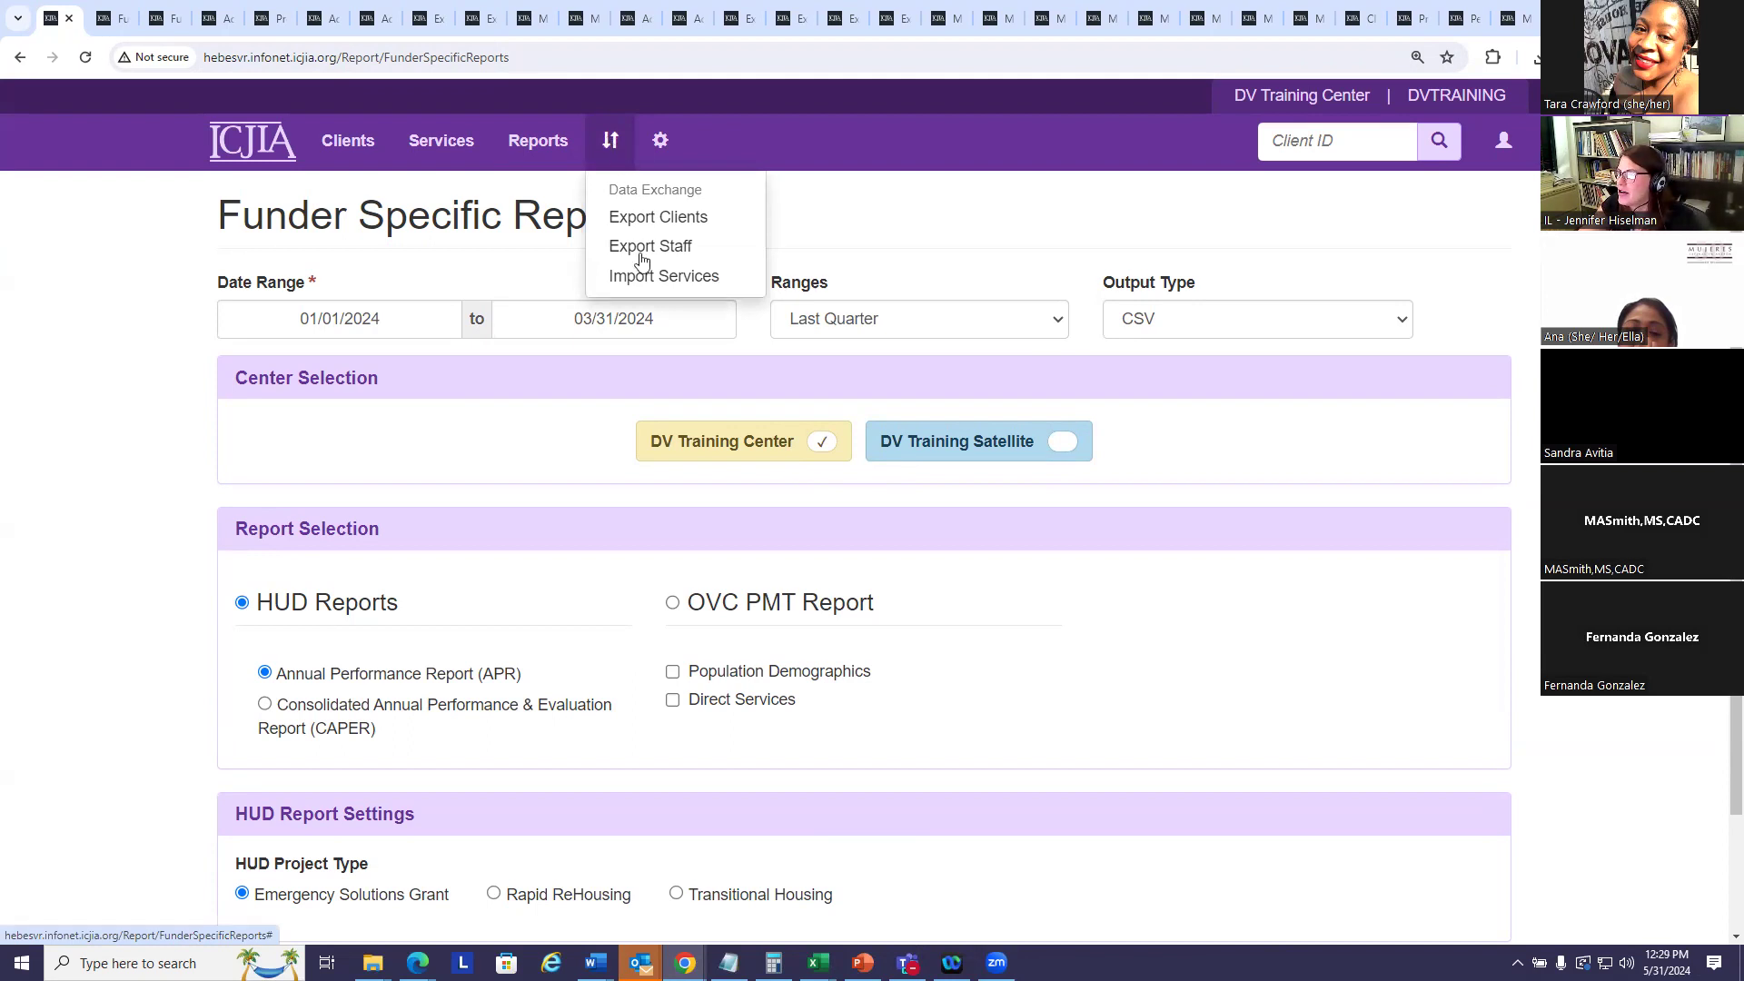
click(627, 282)
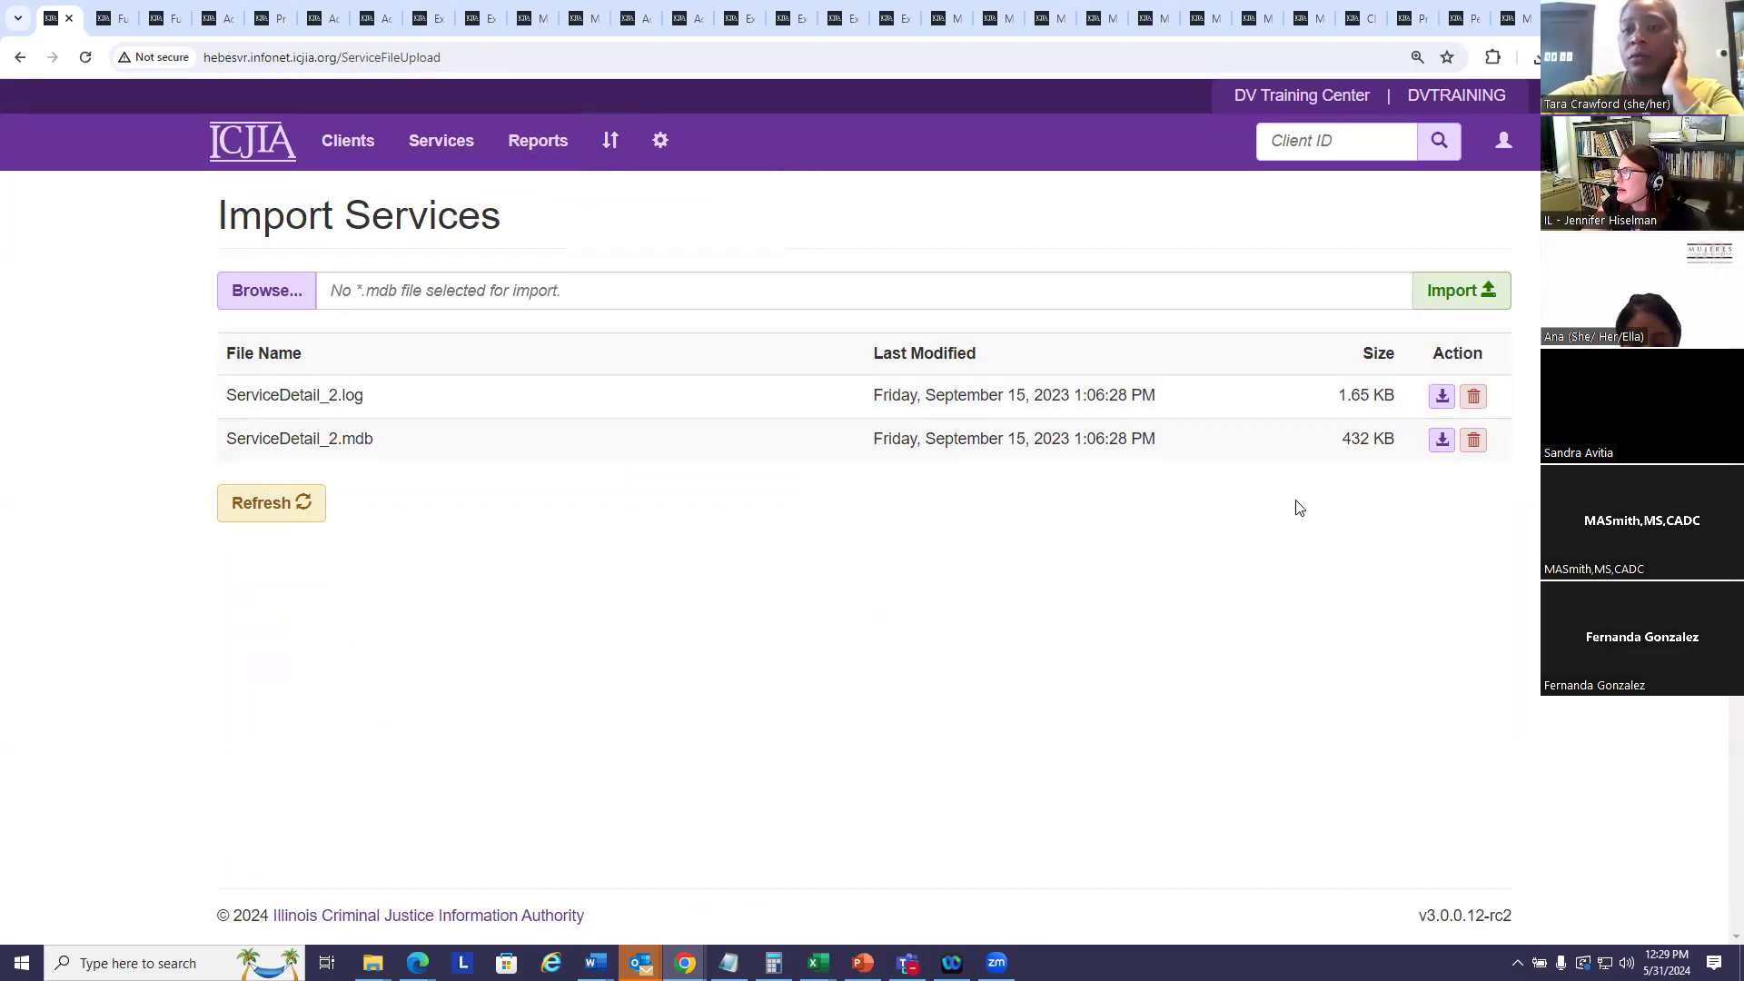
click(1440, 293)
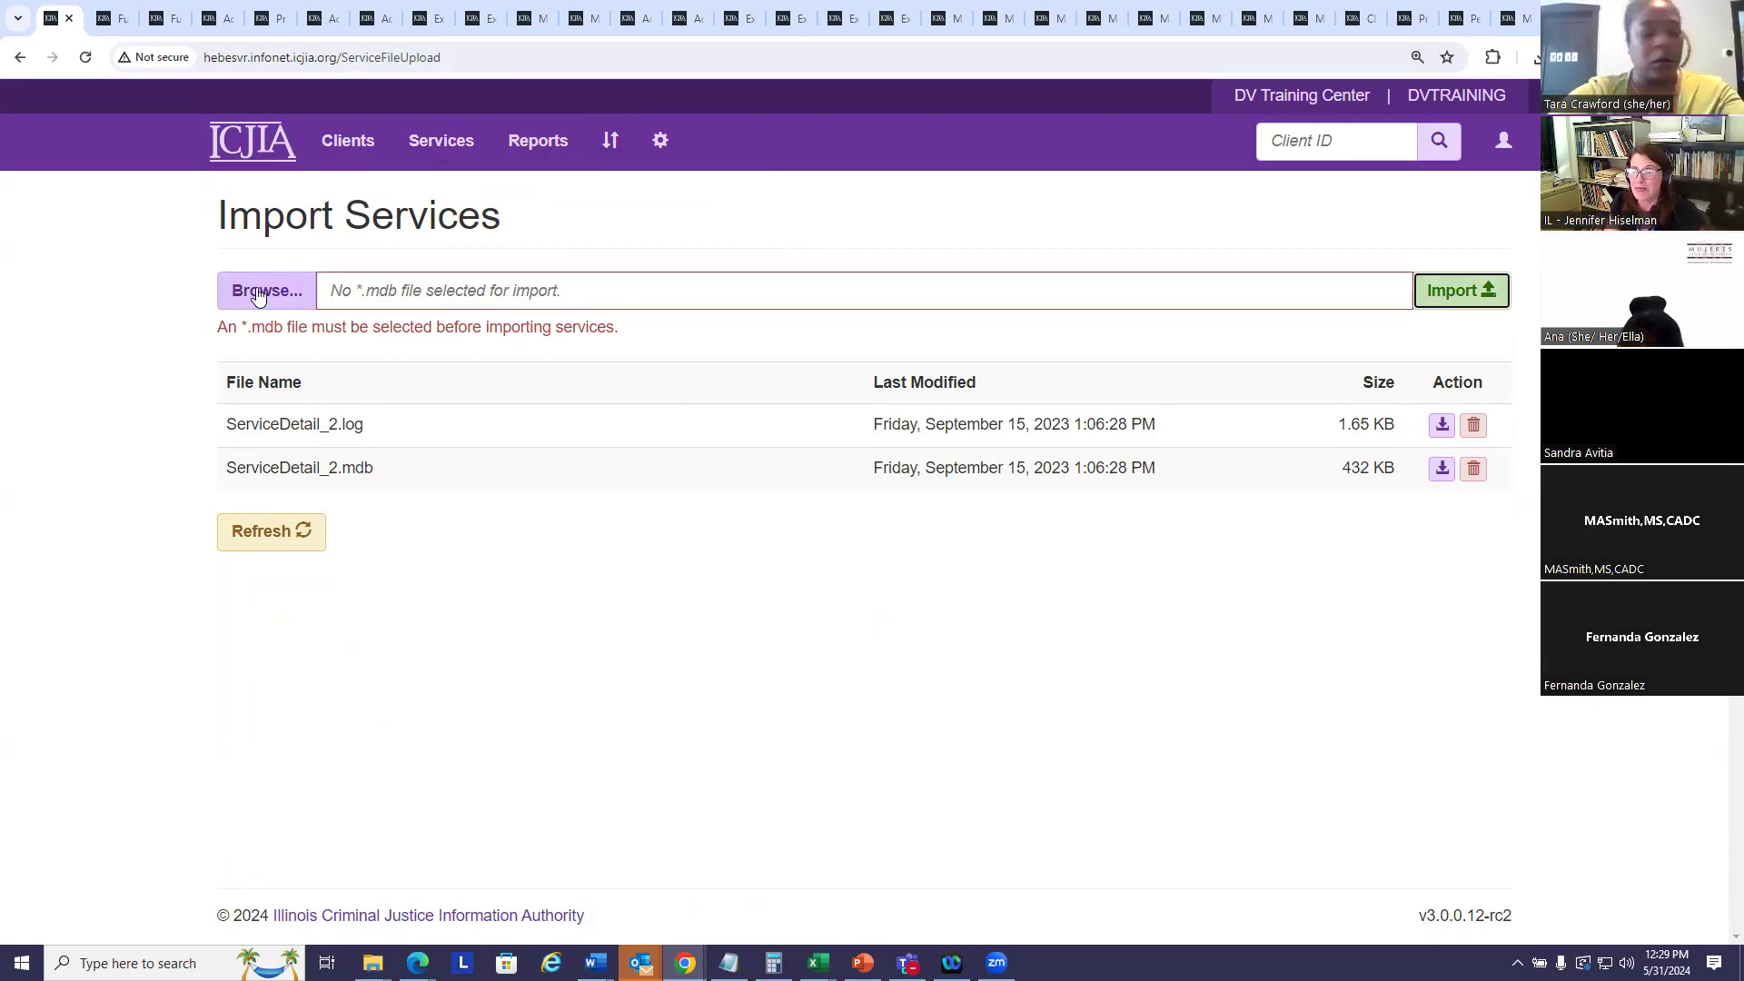
- Switch to the Word document Screenshot of Sample Template Import File to examine its service and program tables, and return to Import Services
mouse_move(596, 965)
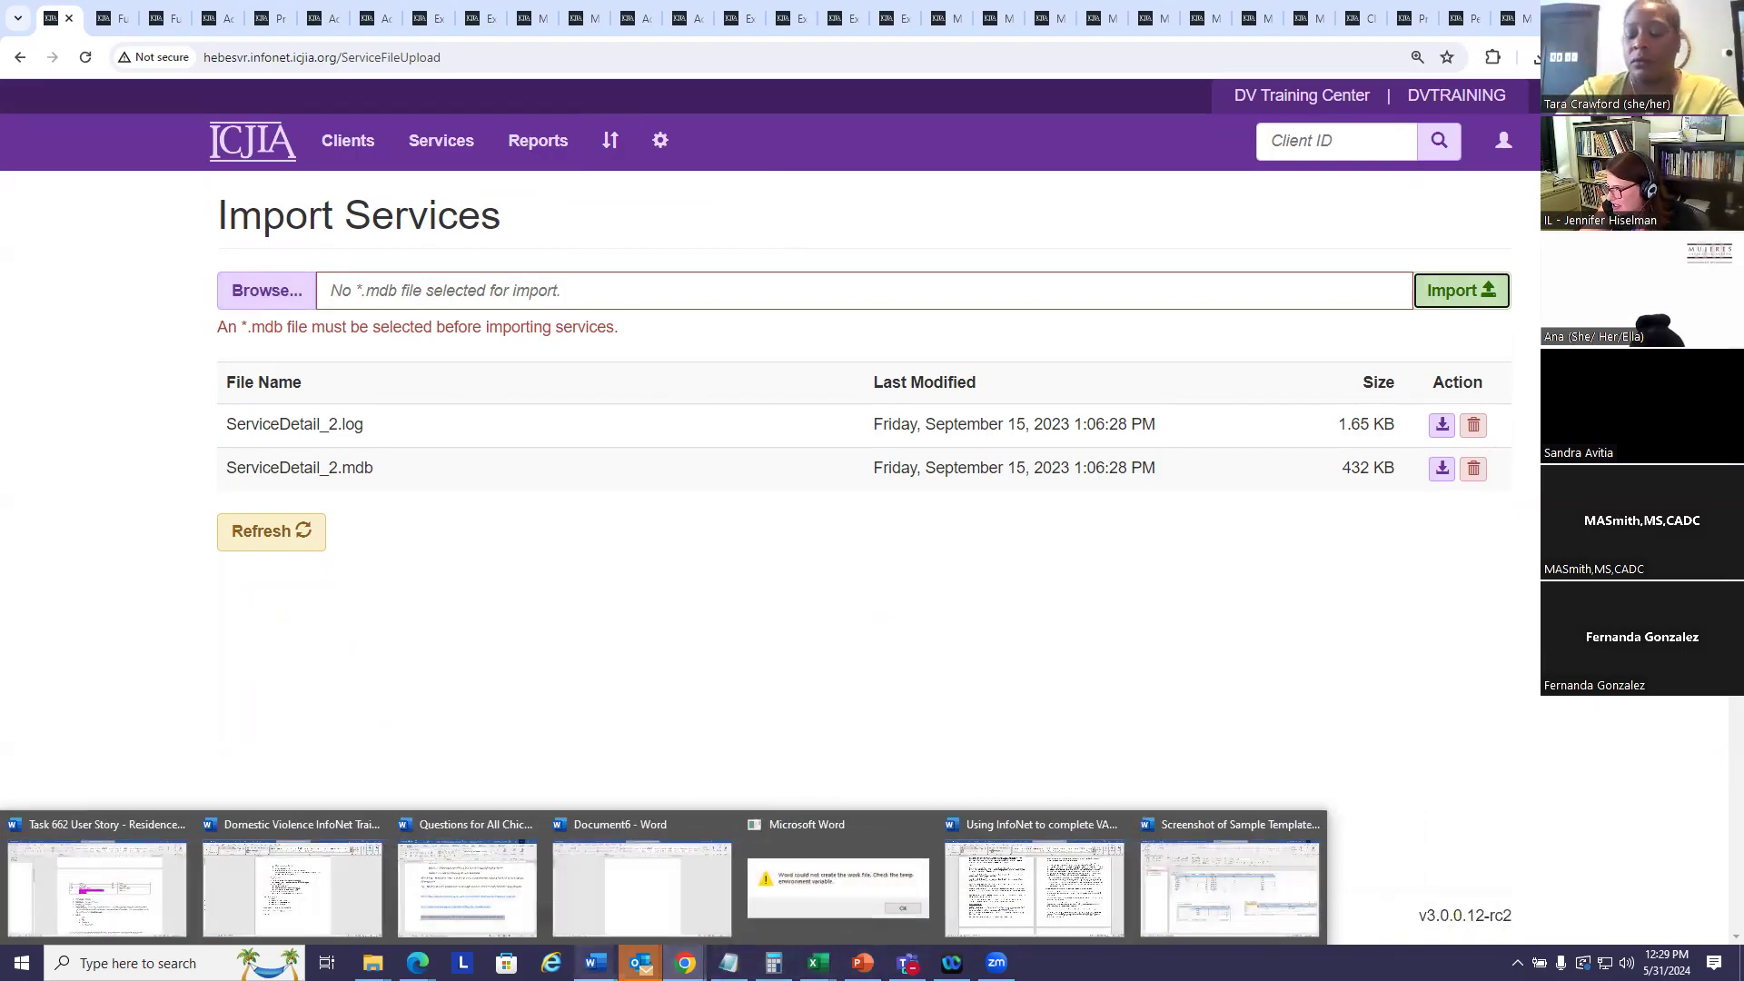
click(1233, 916)
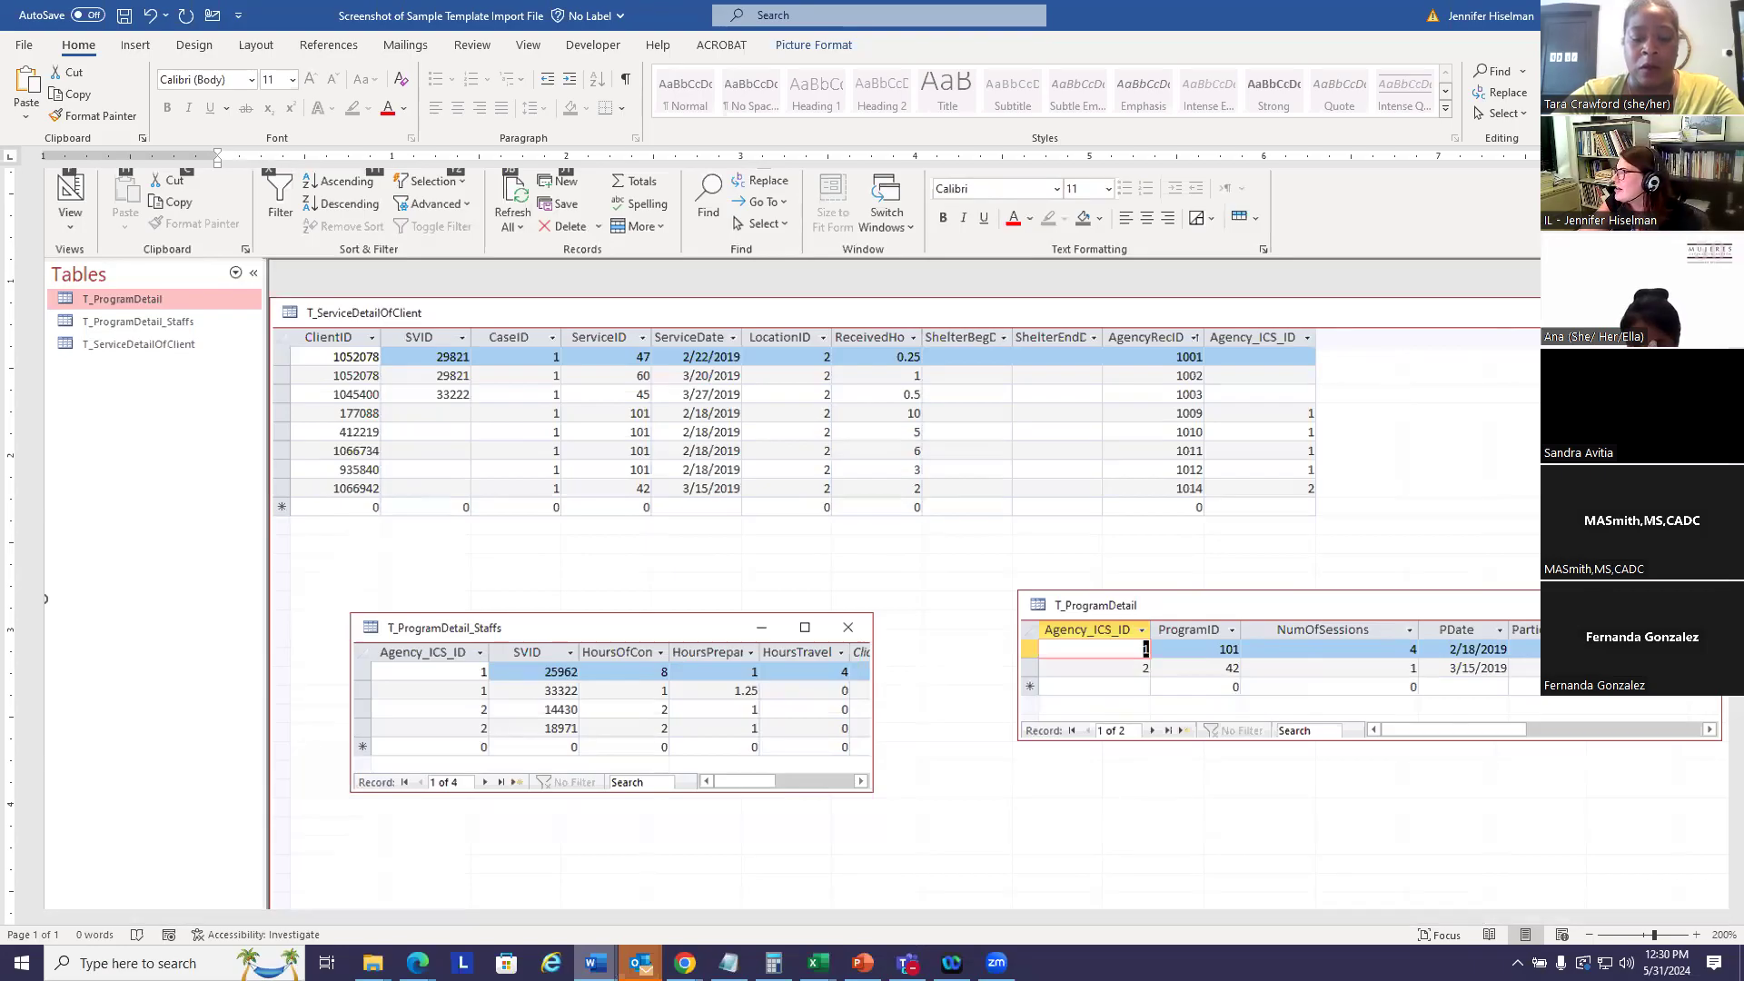
key(alt+Tab)
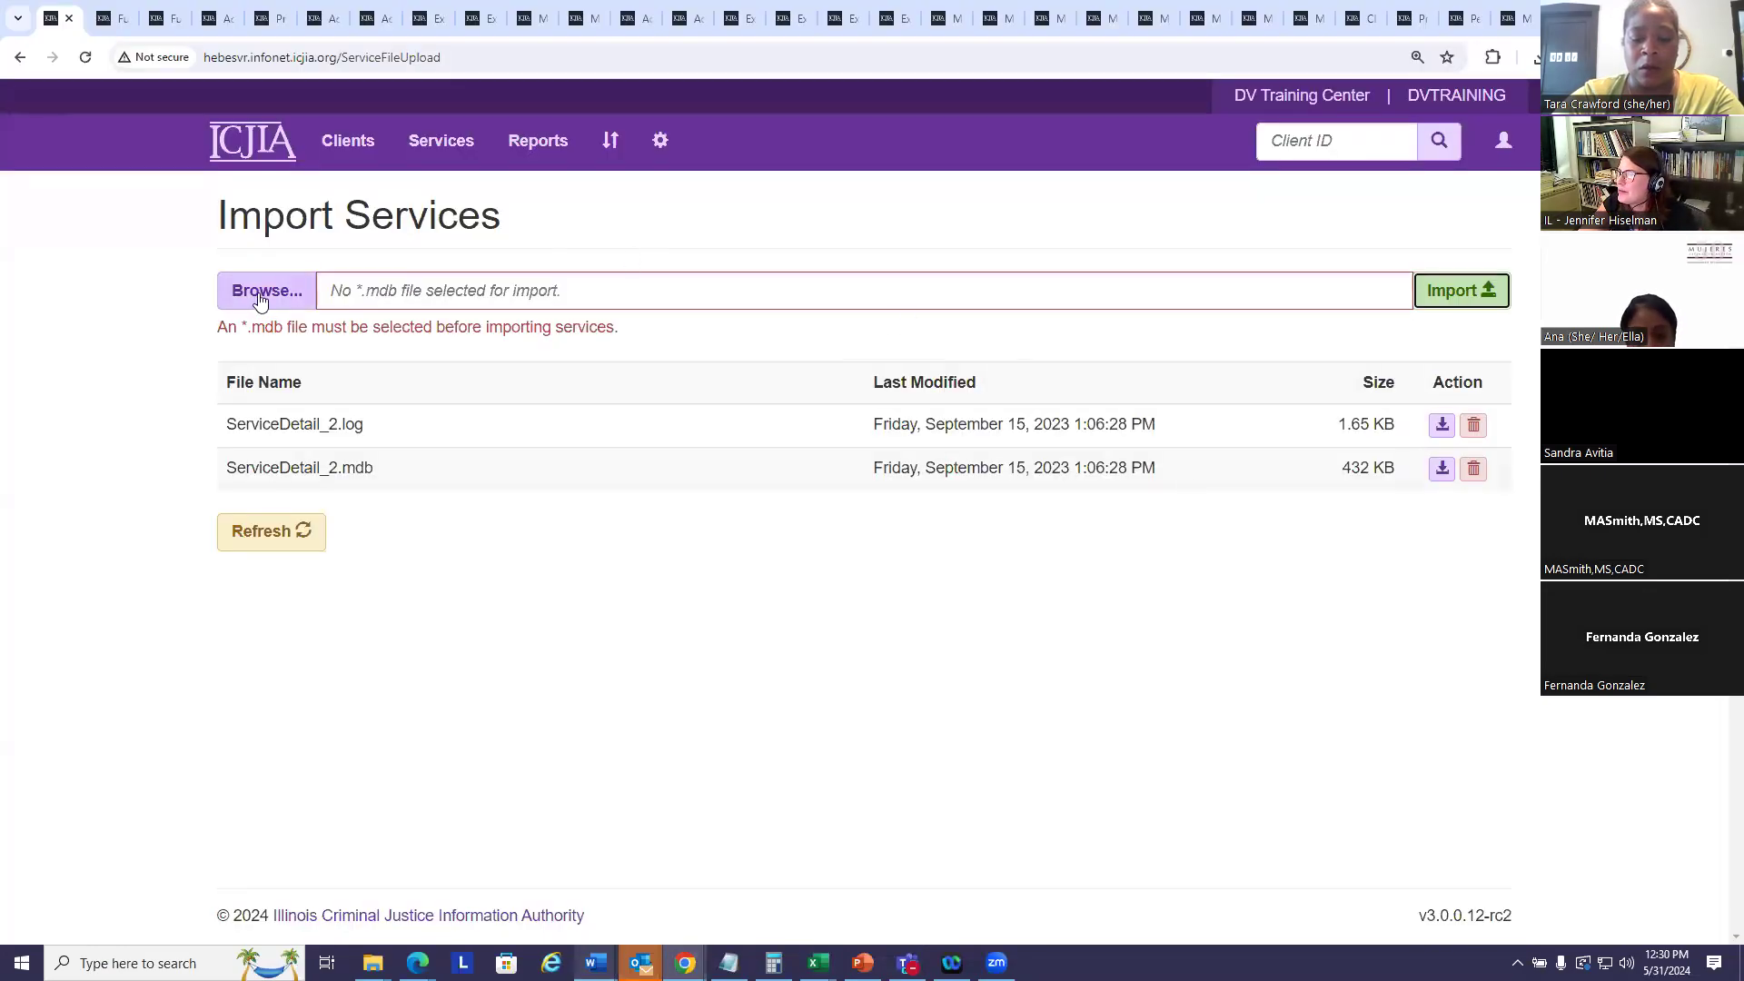
- Choose the Access file ServiceDetail_SampleRecords from the Turning Point DV folder as the services import file
click(318, 320)
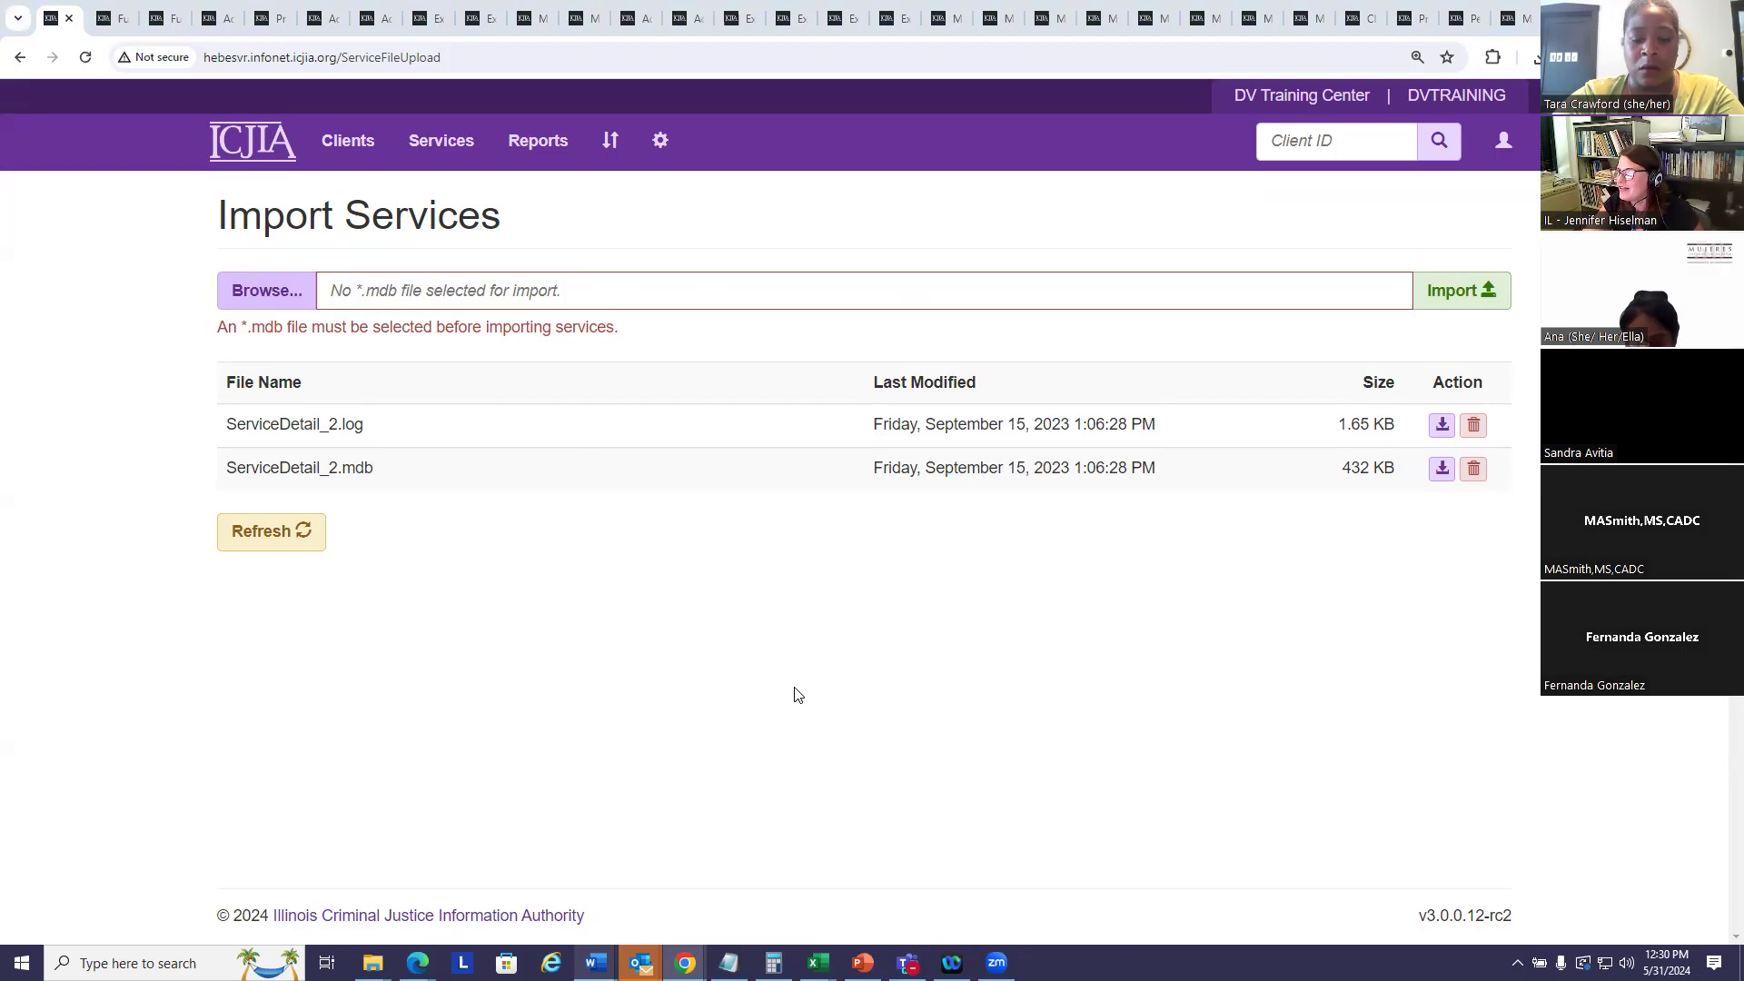
click(382, 256)
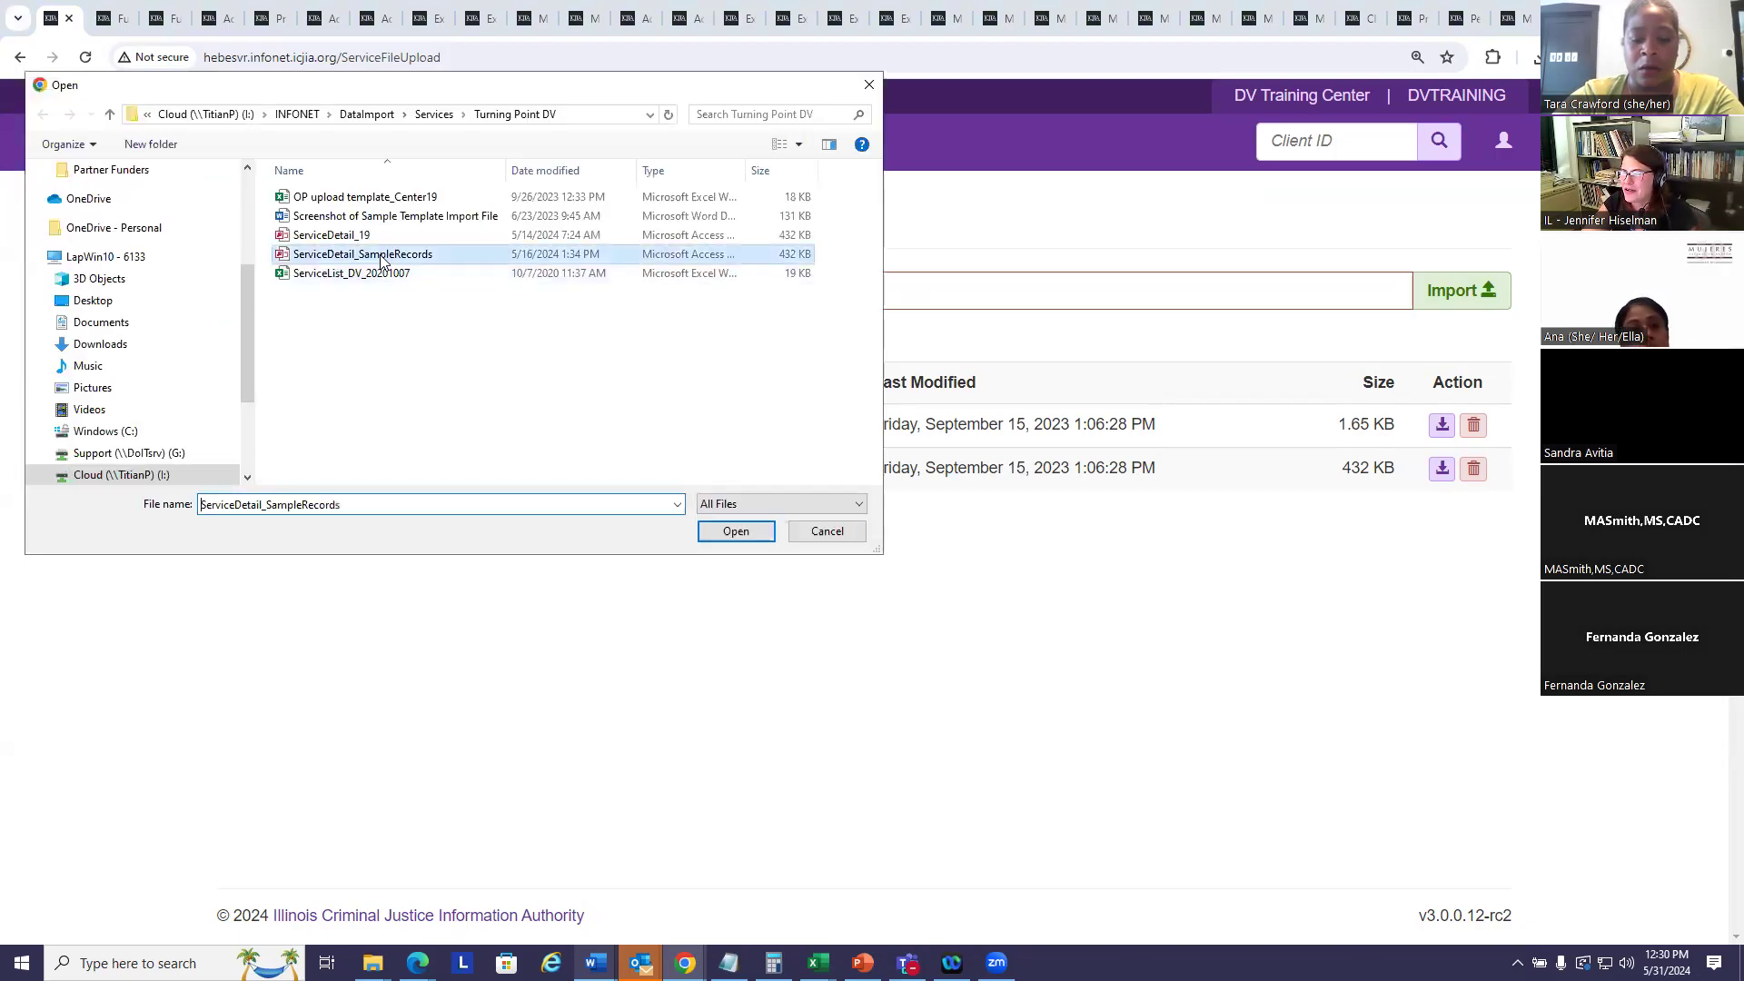
click(728, 536)
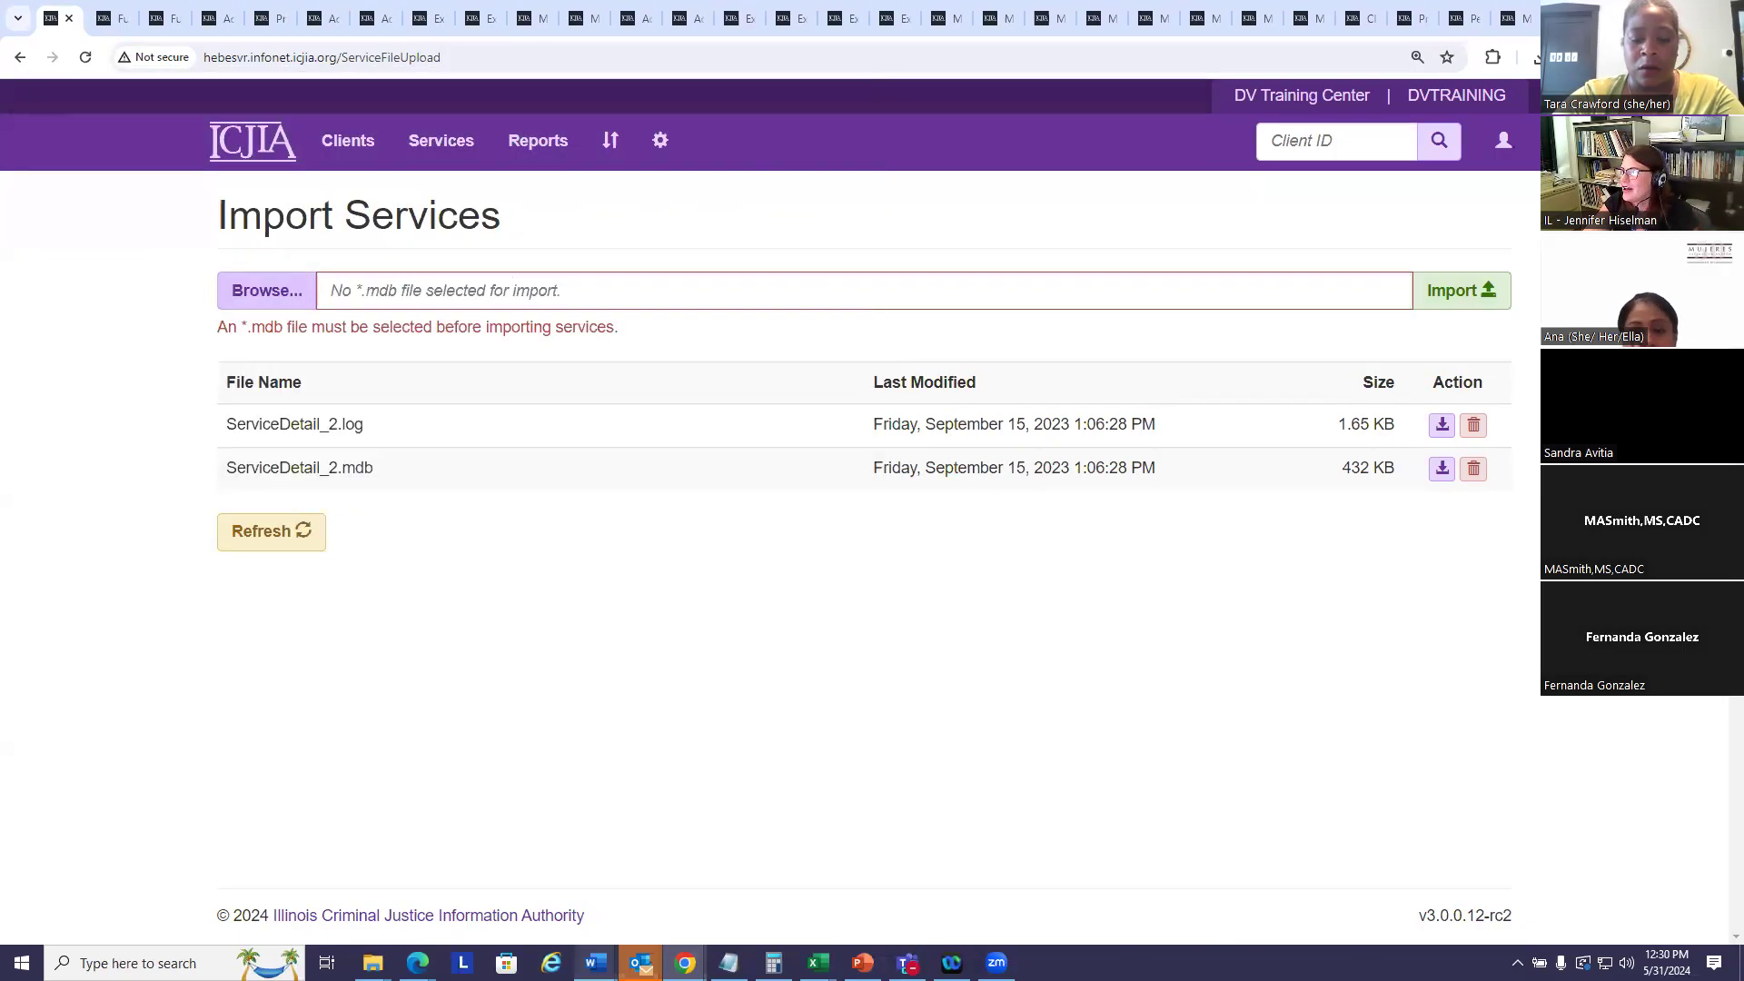